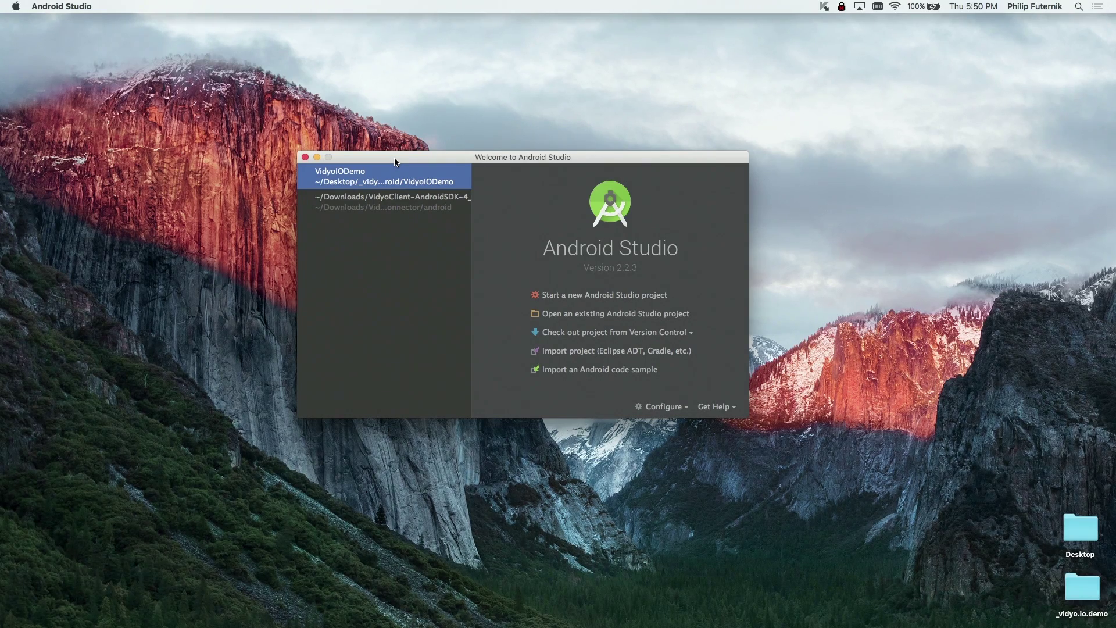
# Step: Create the VidyoIODemo phone project at API 19 with an Empty Activity named MainActivity
pyautogui.click(591, 294)
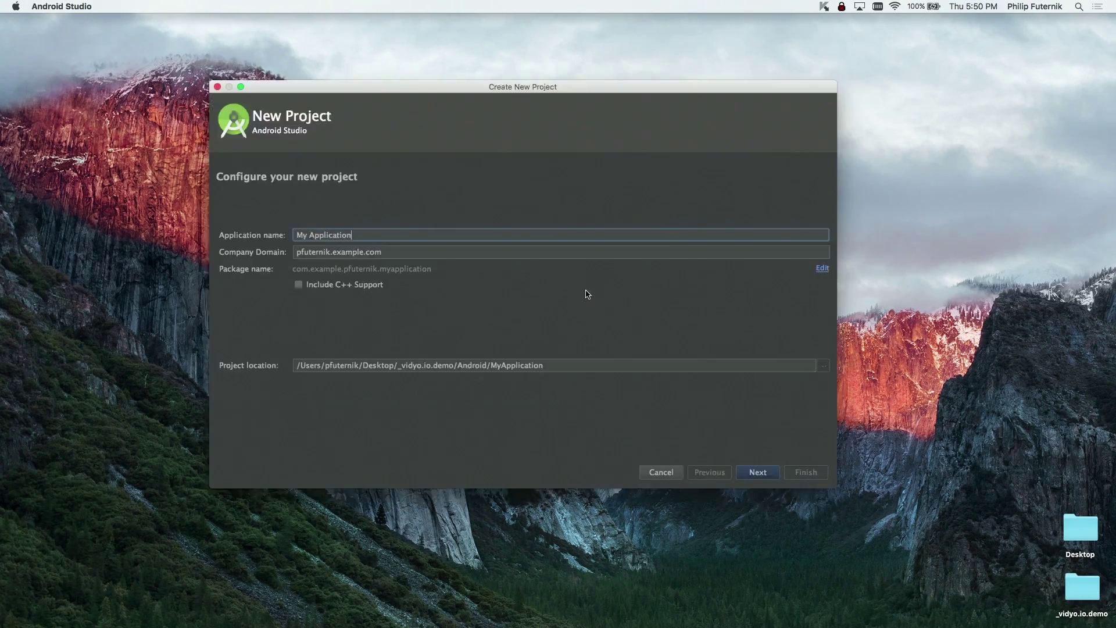
pyautogui.press('BackSpace')
pyautogui.press('BackSpace')
pyautogui.press('BackSpace')
pyautogui.press('BackSpace')
pyautogui.press('BackSpace')
pyautogui.press('BackSpace')
pyautogui.write('Vidyo')
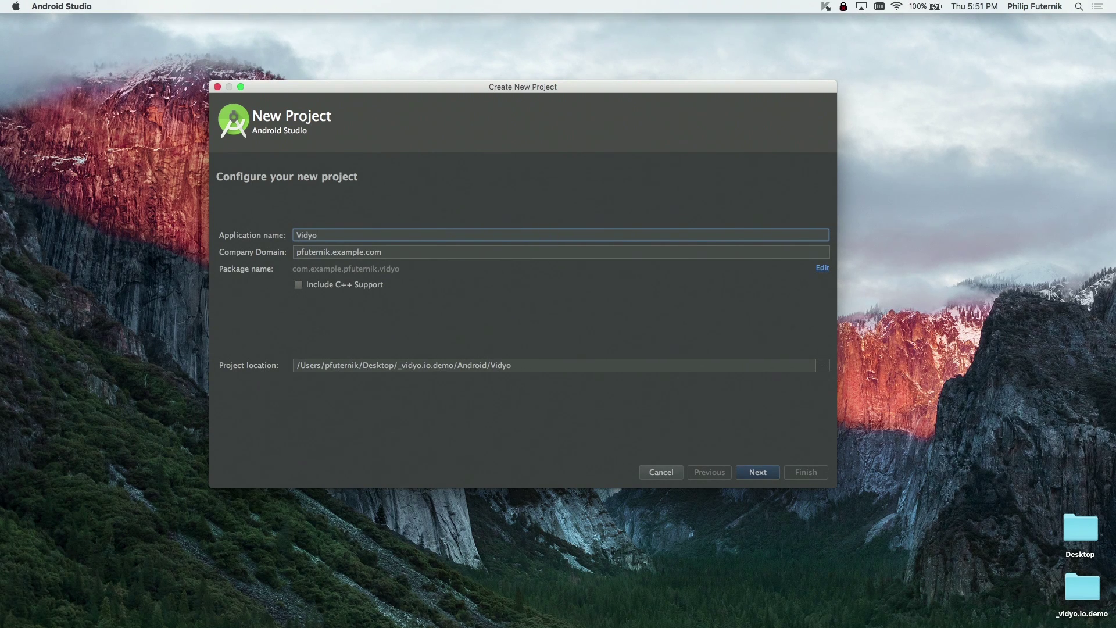
pyautogui.write('IODemo')
pyautogui.click(760, 472)
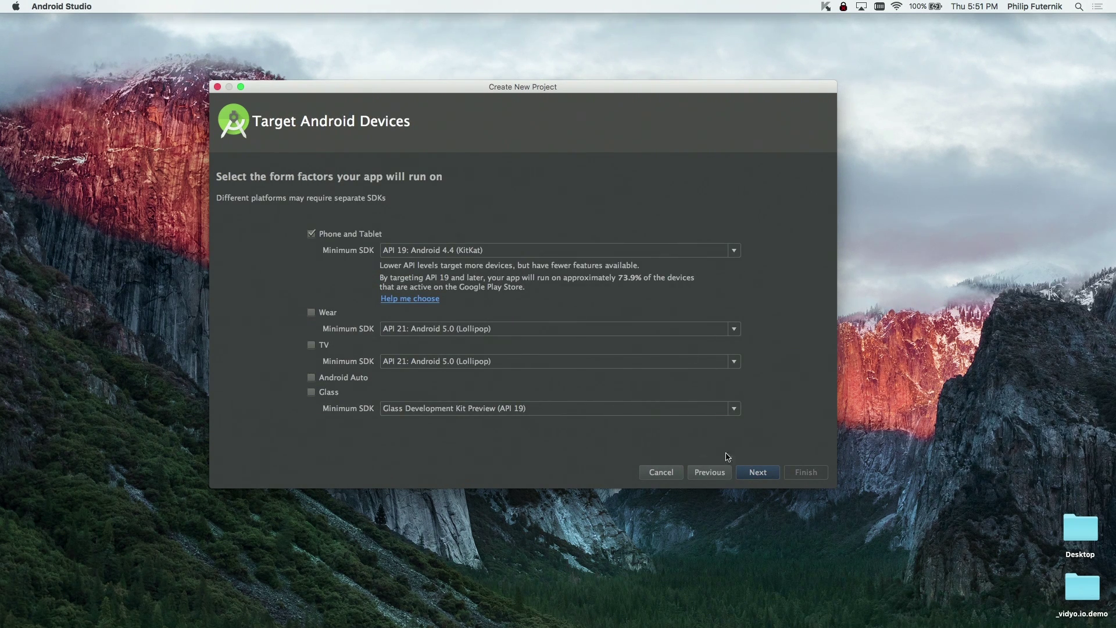
pyautogui.click(757, 471)
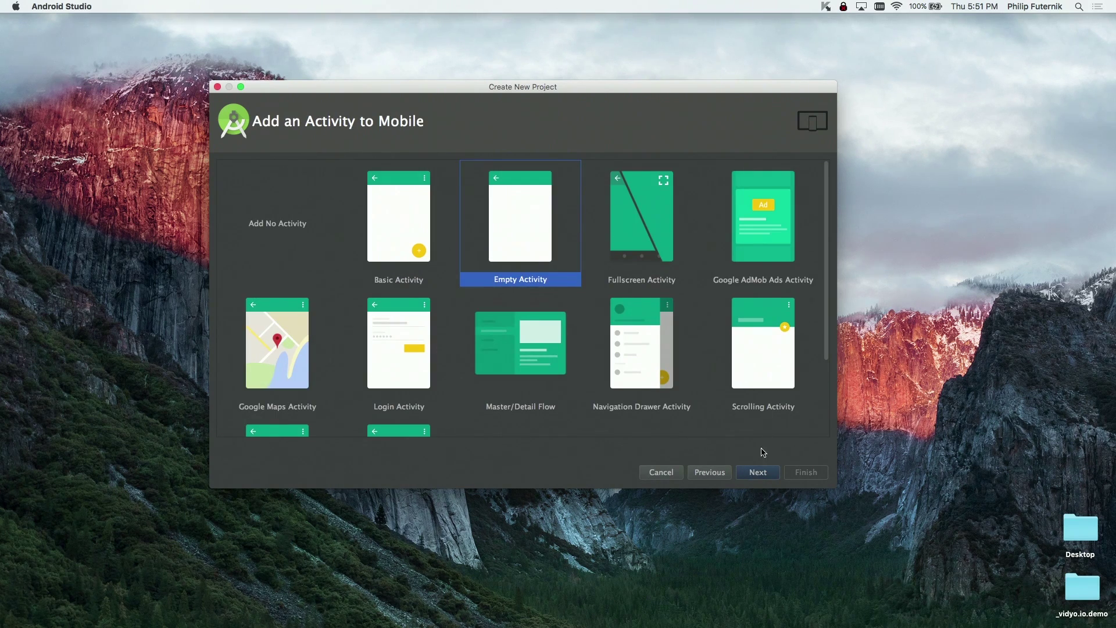
pyautogui.click(758, 473)
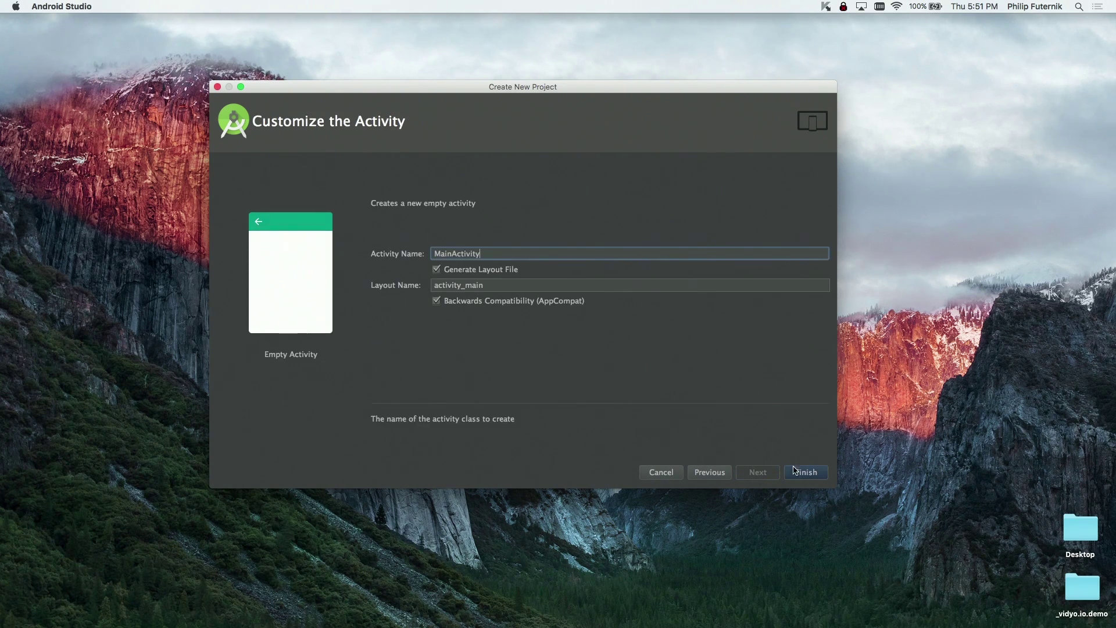
pyautogui.click(804, 472)
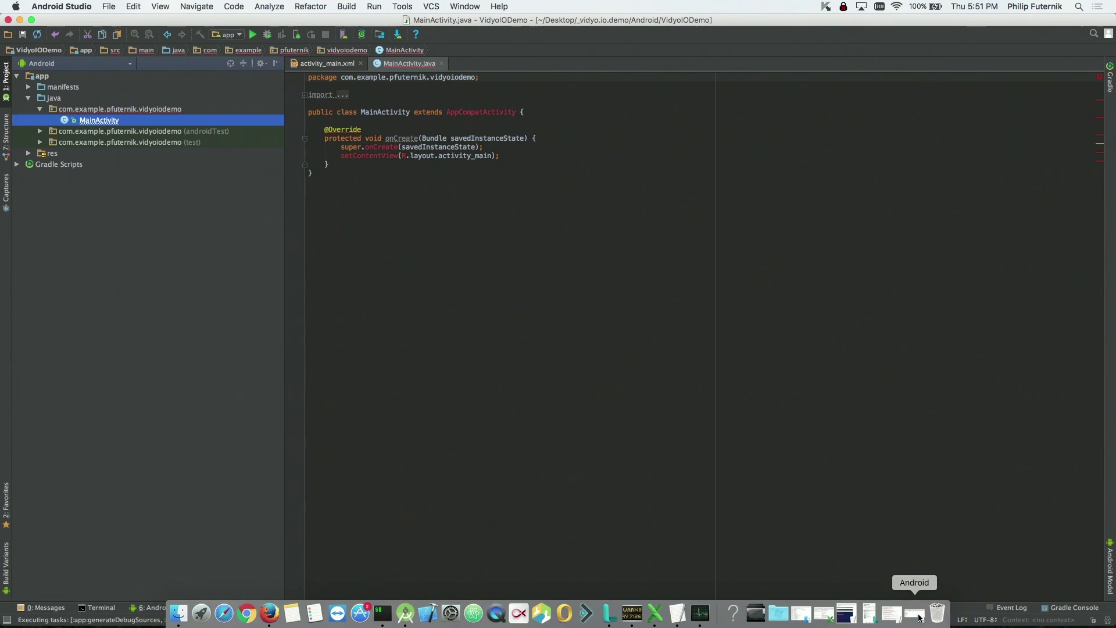
# Step: Replace VidyoIODemo/app/libs with the Vidyo SDK's libs folder
pyautogui.click(917, 616)
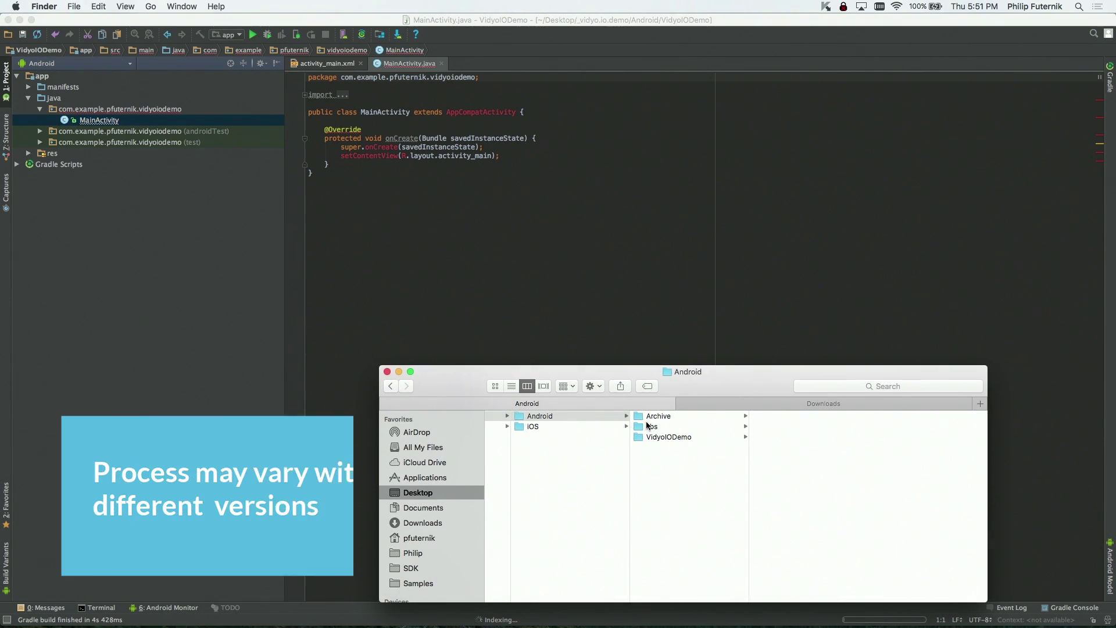
pyautogui.click(651, 425)
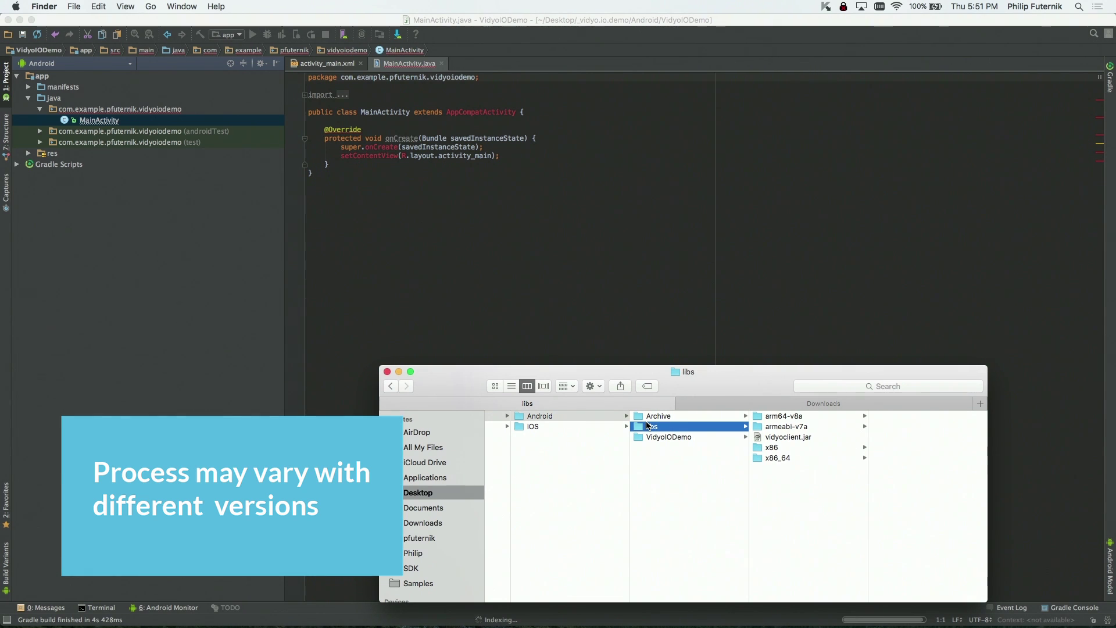
pyautogui.click(673, 437)
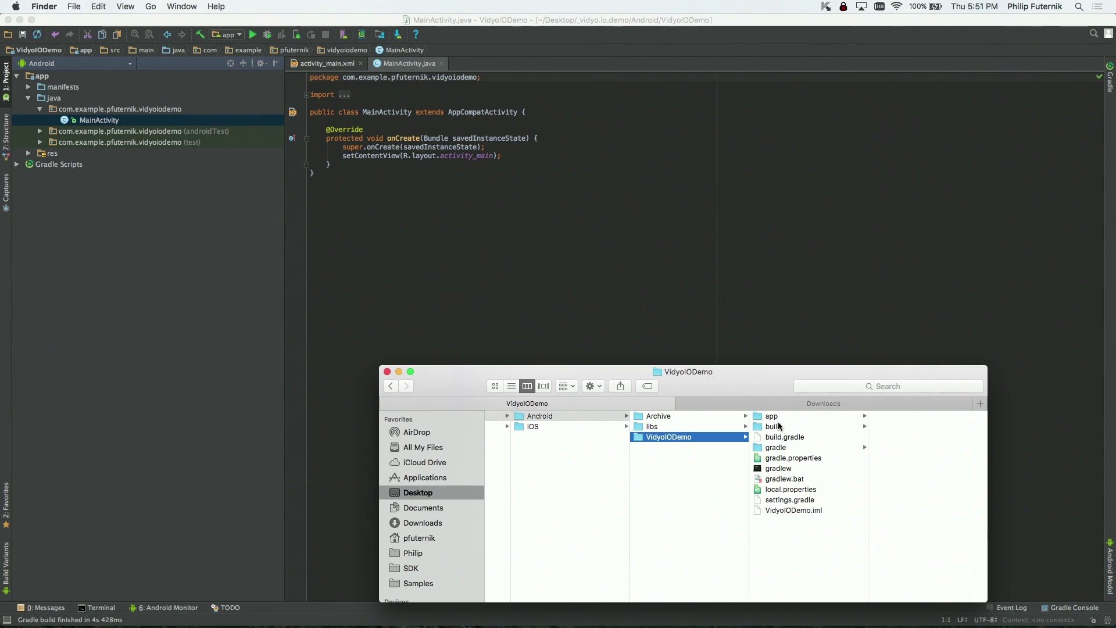
pyautogui.click(779, 418)
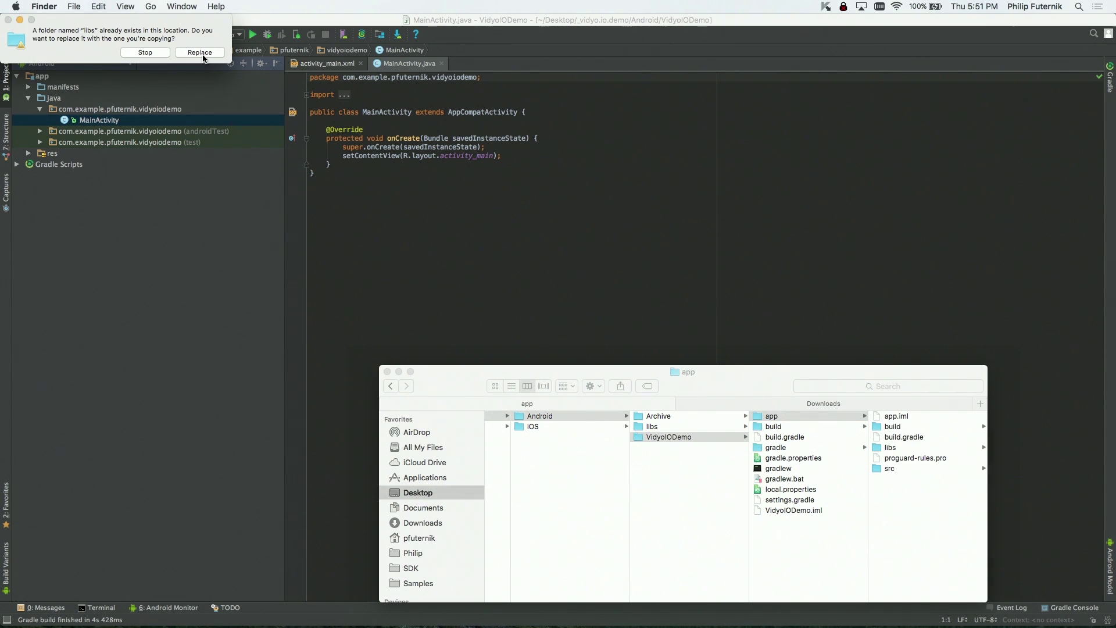
pyautogui.click(199, 52)
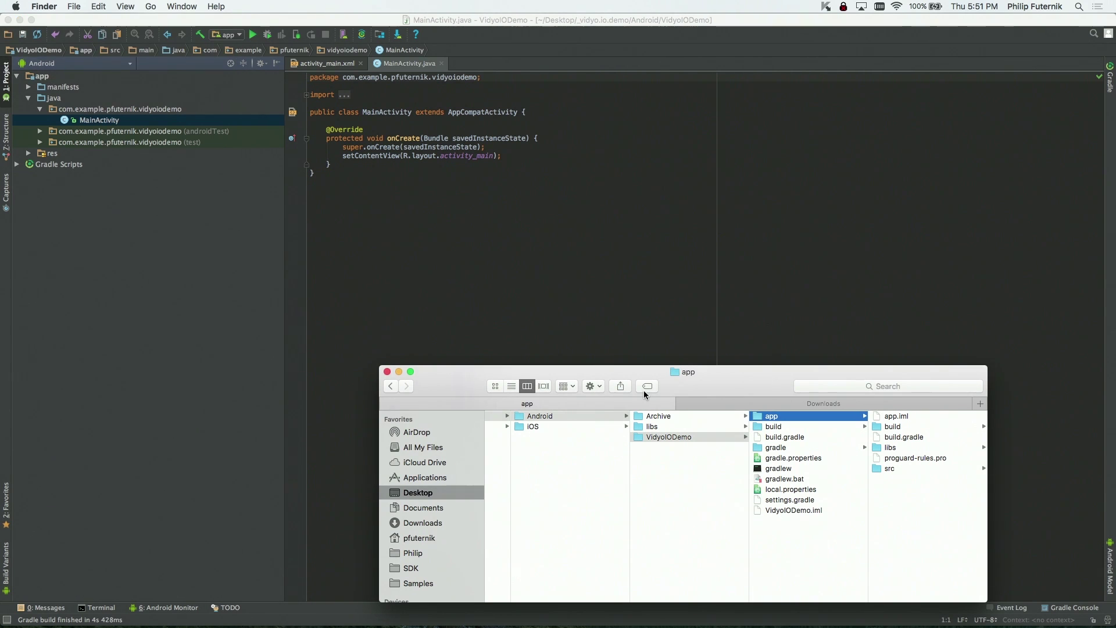
# Step: Open AndroidManifest.xml from the manifests folder
pyautogui.click(571, 236)
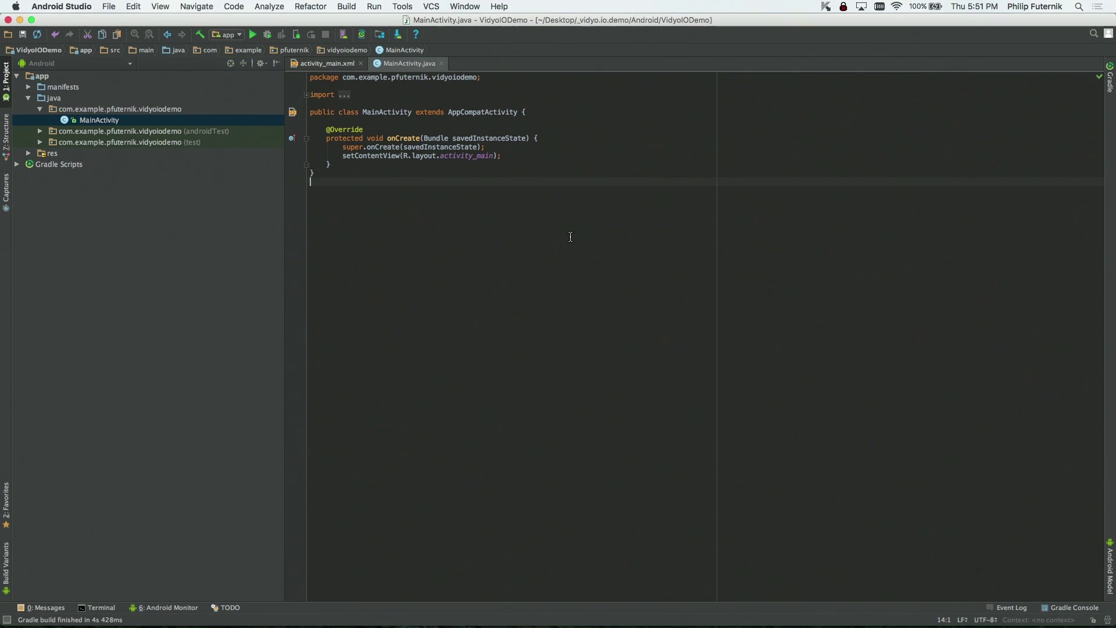
pyautogui.click(57, 87)
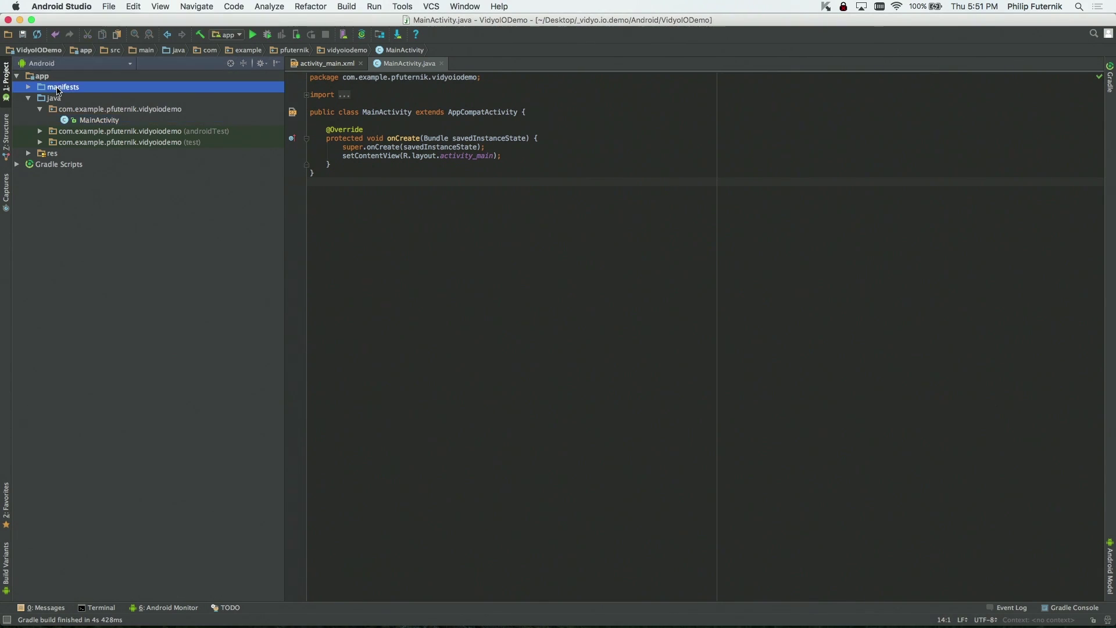
pyautogui.click(30, 87)
pyautogui.doubleClick(92, 99)
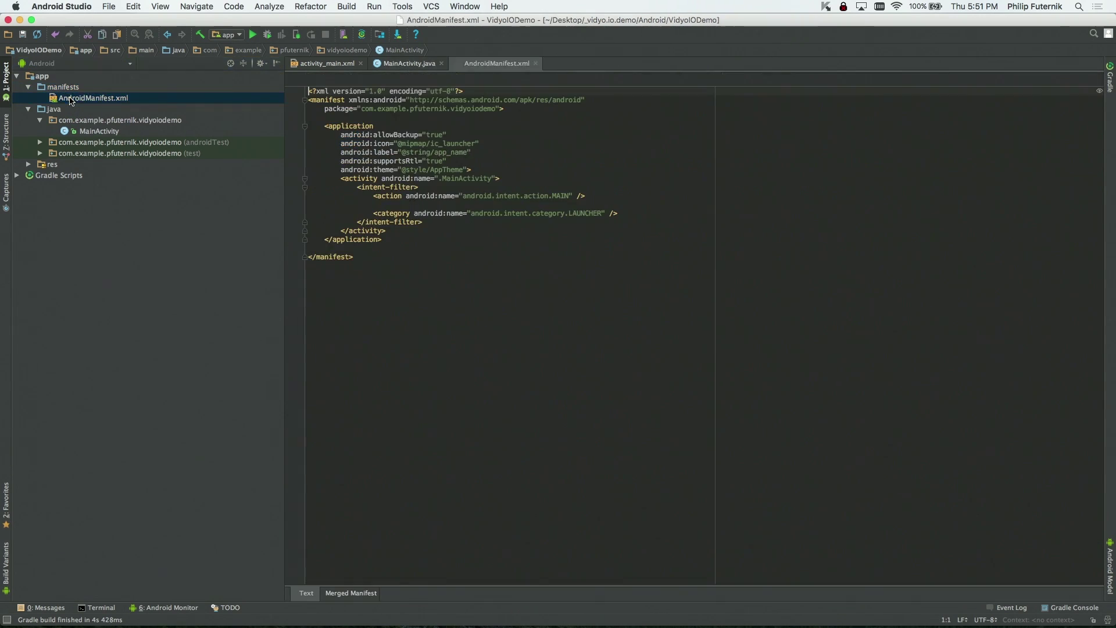
# Step: Add an android.permission.CAMERA uses-permission entry below the package line
pyautogui.click(529, 110)
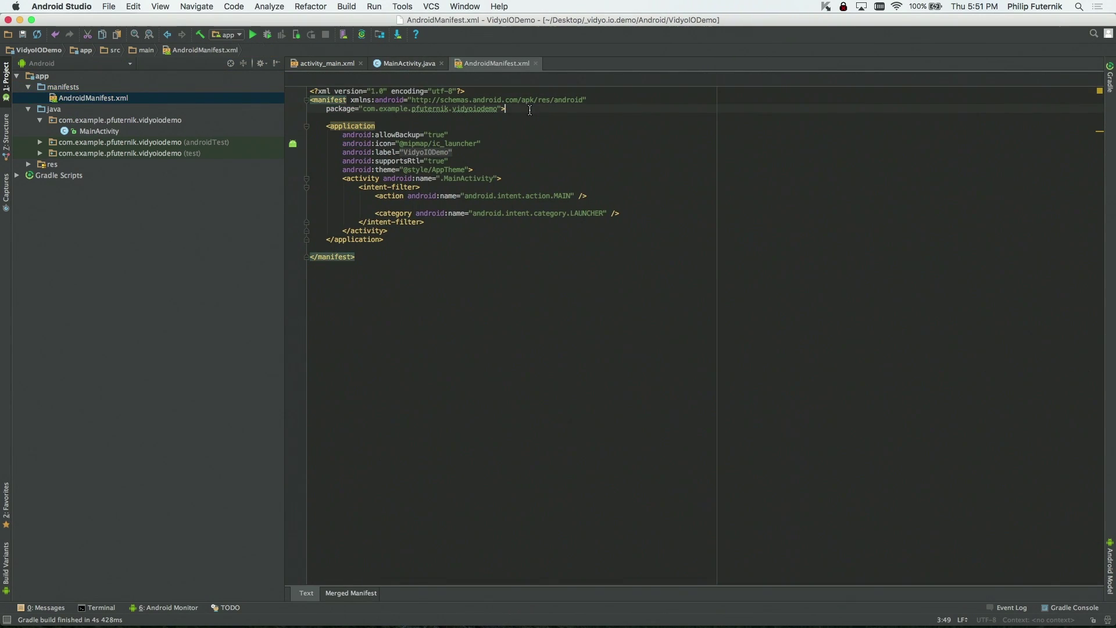
pyautogui.press('Return')
pyautogui.press('Return')
pyautogui.write('<')
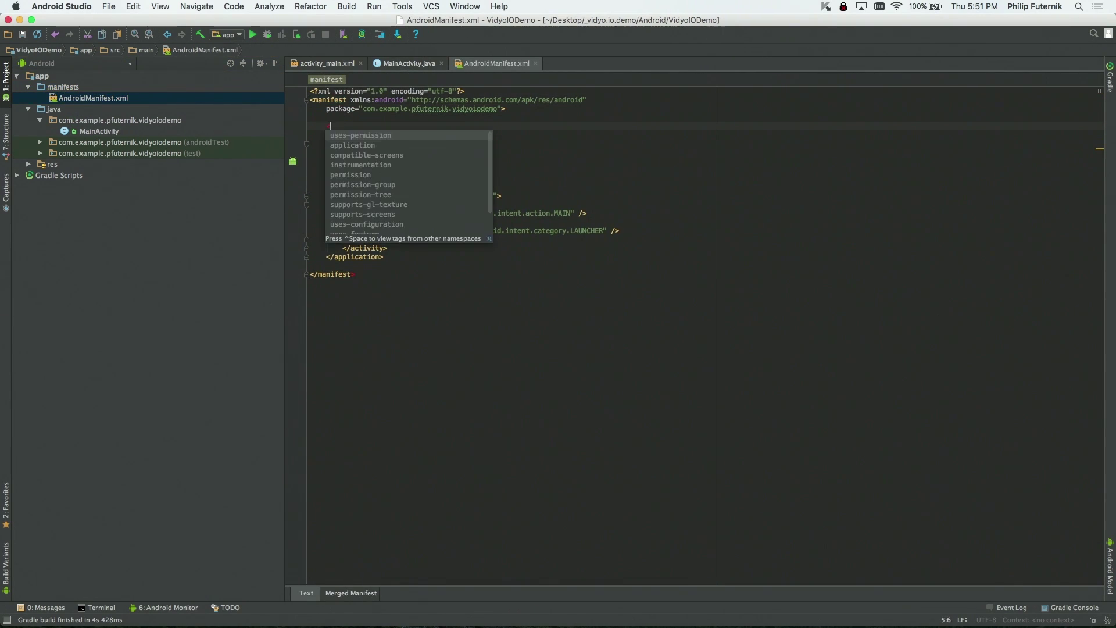
pyautogui.write('us')
pyautogui.press('Return')
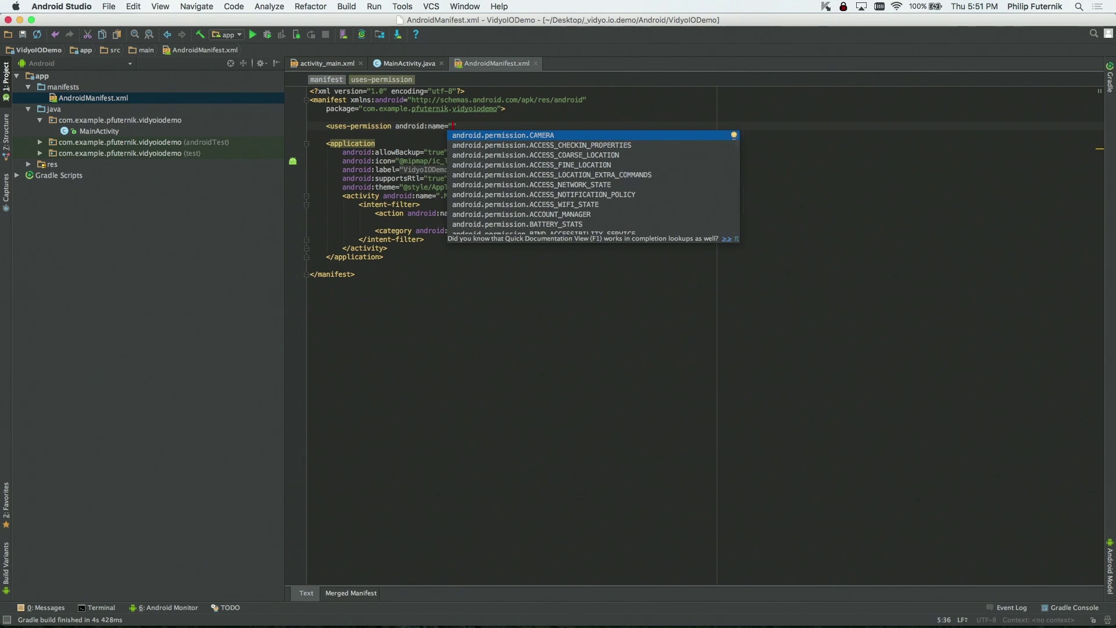
pyautogui.write('came')
pyautogui.press('Return')
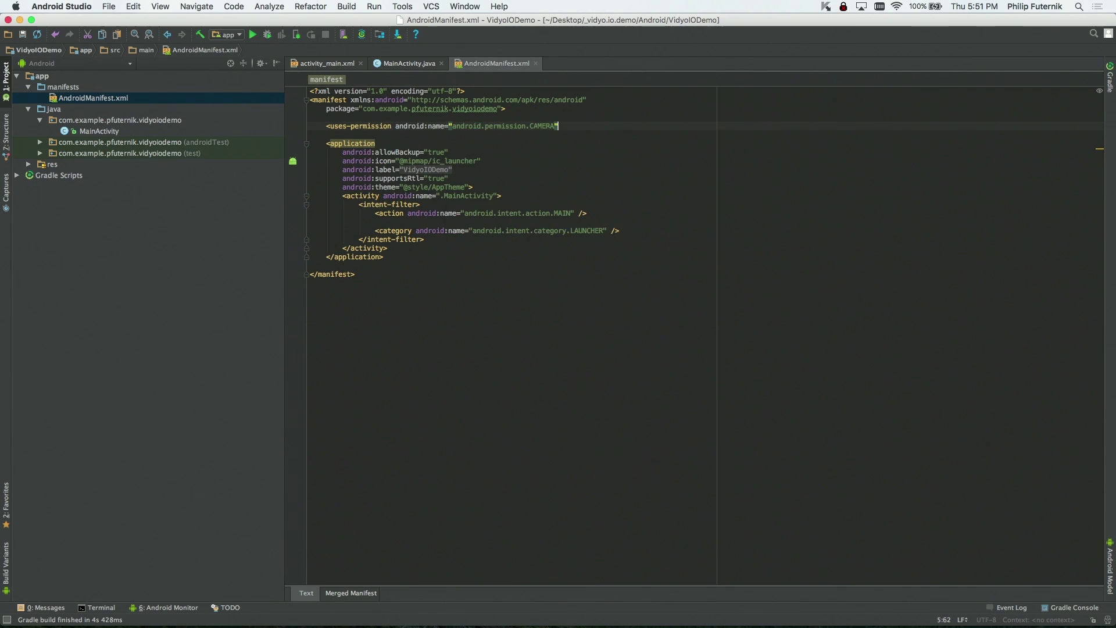
pyautogui.write(' />')
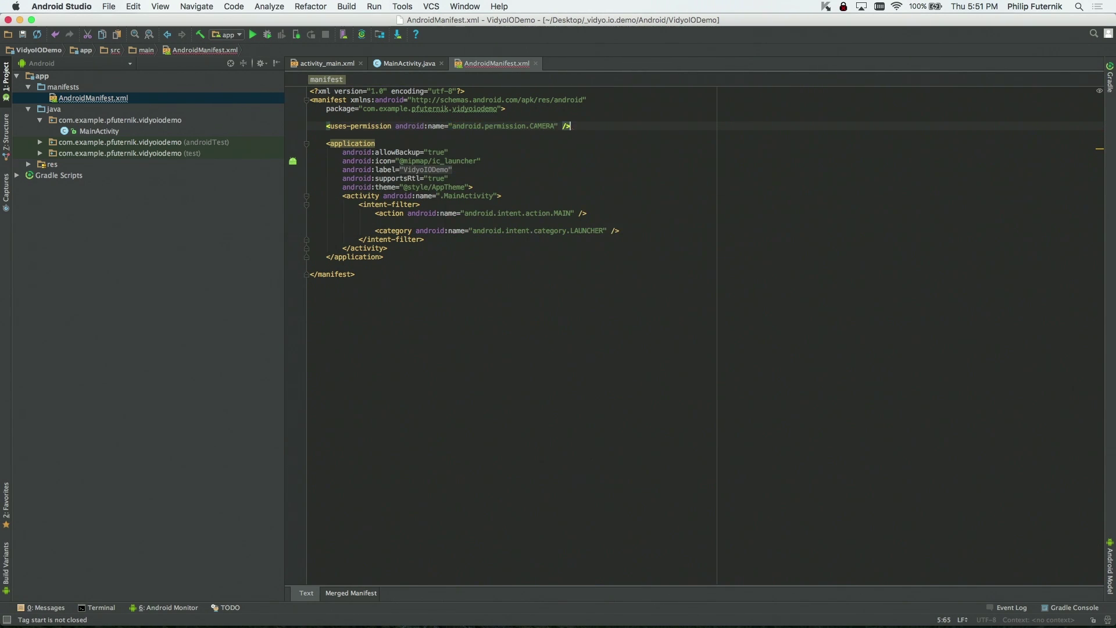
# Step: Add an android.permission.INTERNET uses-permission entry, replacing a mistaken READ_CALENDAR
pyautogui.press('Return')
pyautogui.write('<uses')
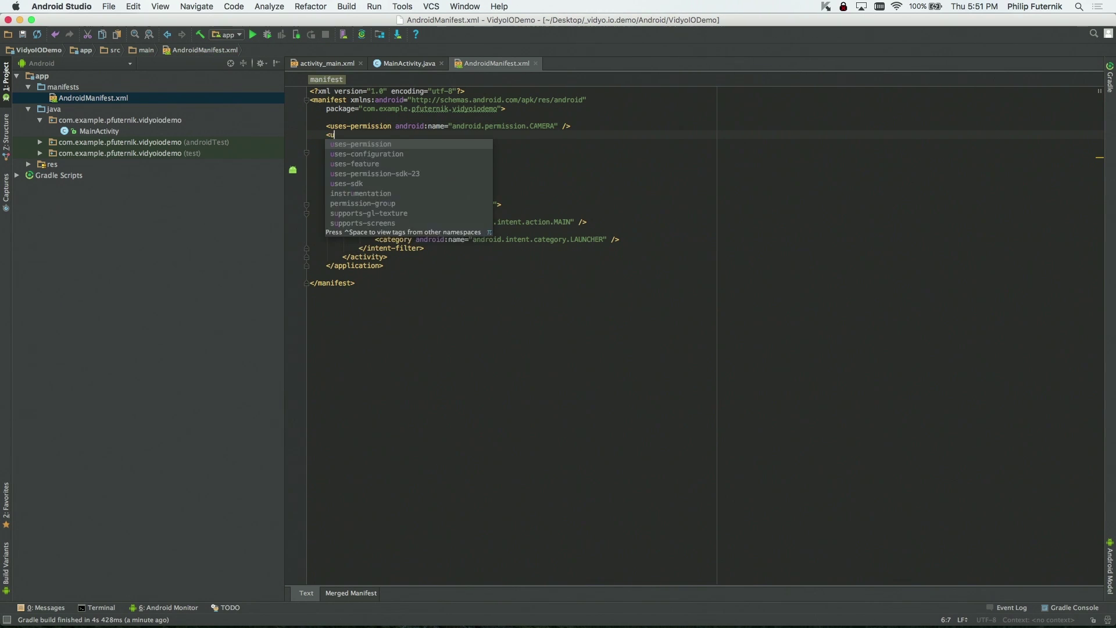
pyautogui.press('Return')
pyautogui.press('Return')
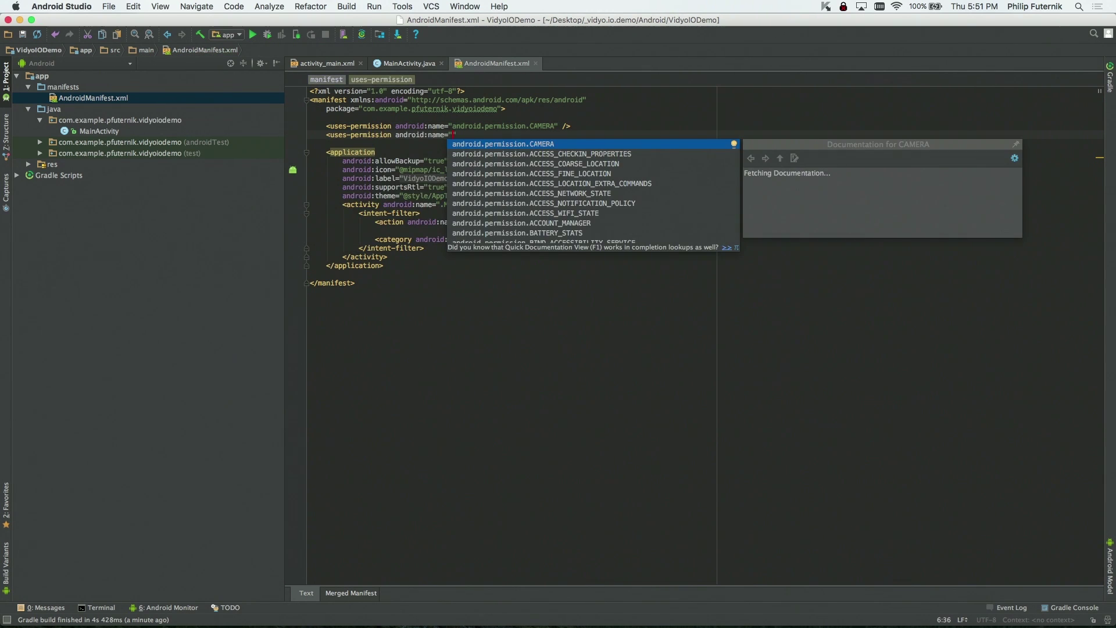
pyautogui.write('anr')
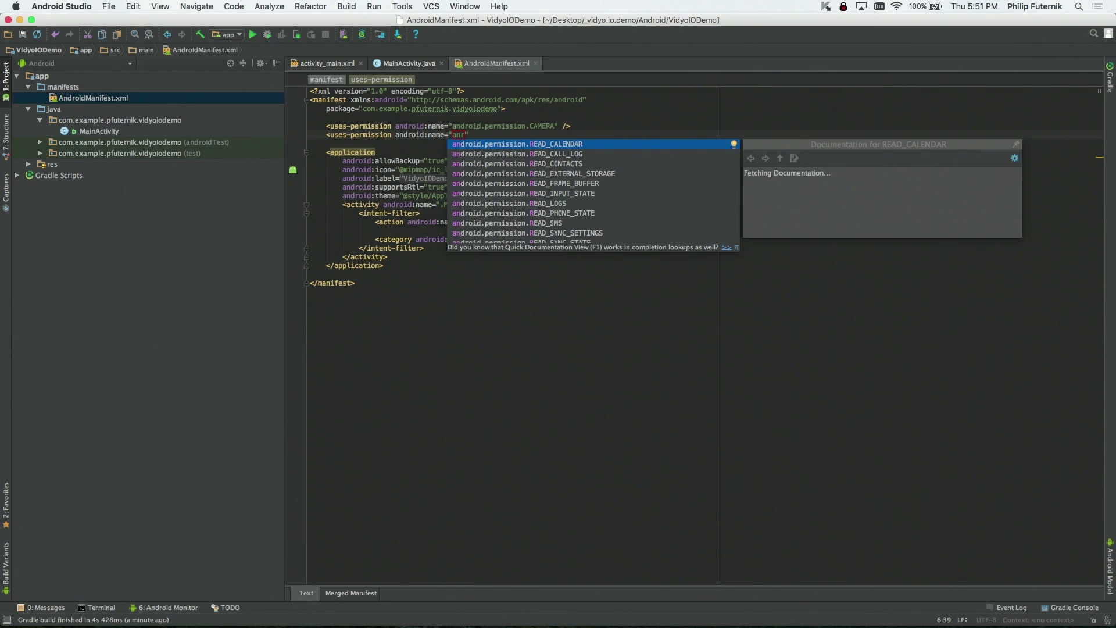
pyautogui.press('Return')
pyautogui.write('=d')
pyautogui.press('BackSpace')
pyautogui.press('BackSpace')
pyautogui.press('BackSpace')
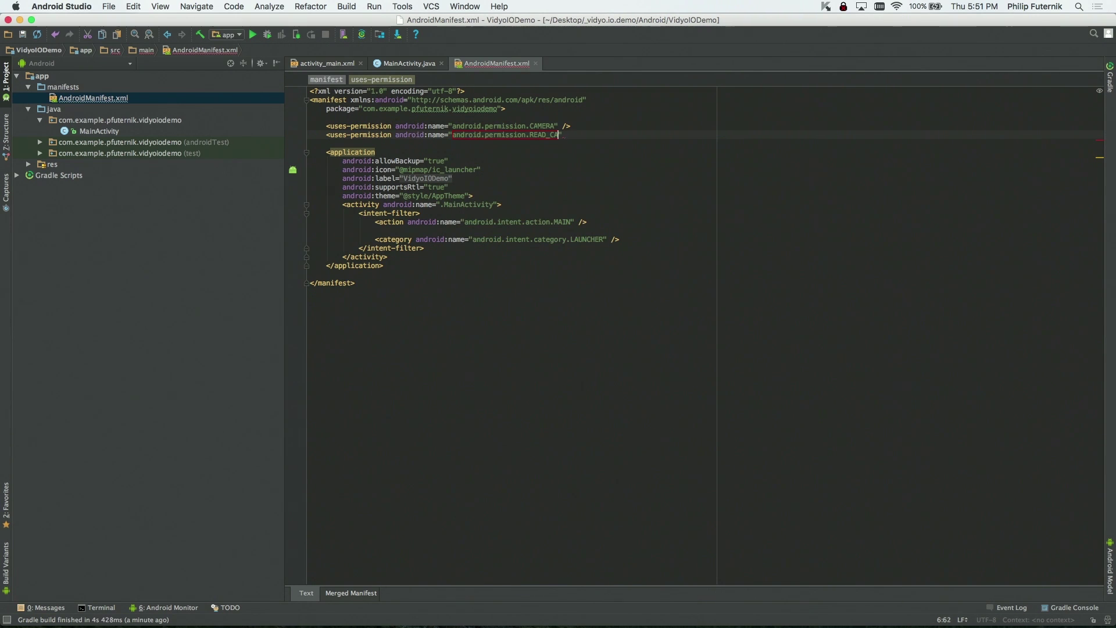
pyautogui.press('BackSpace')
pyautogui.press('BackSpace')
pyautogui.press('BackSpace')
pyautogui.write('INT')
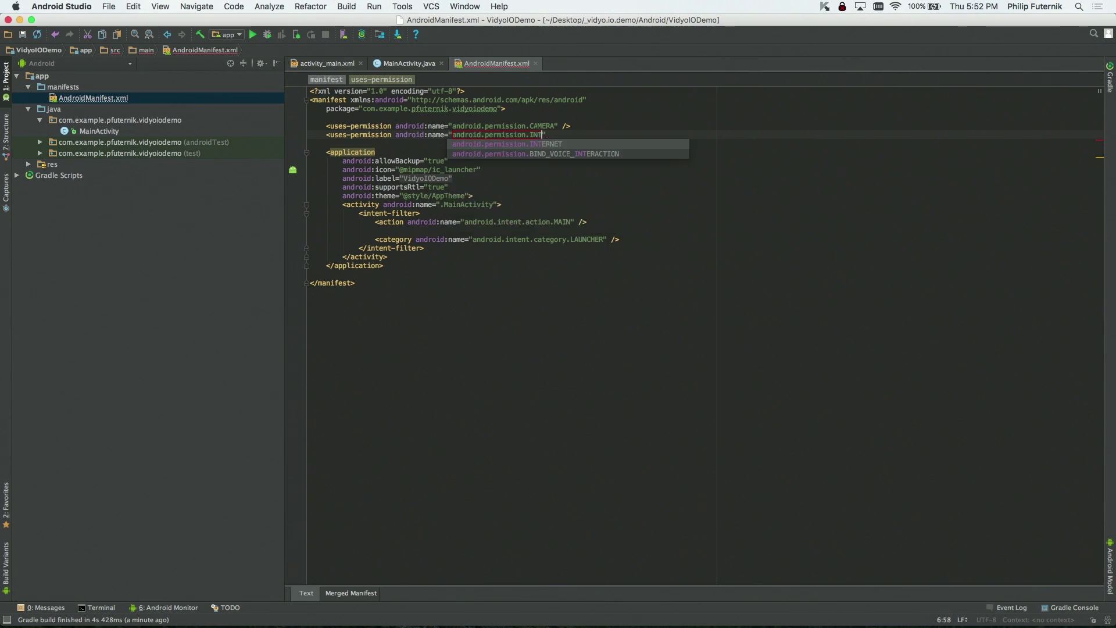
pyautogui.press('Return')
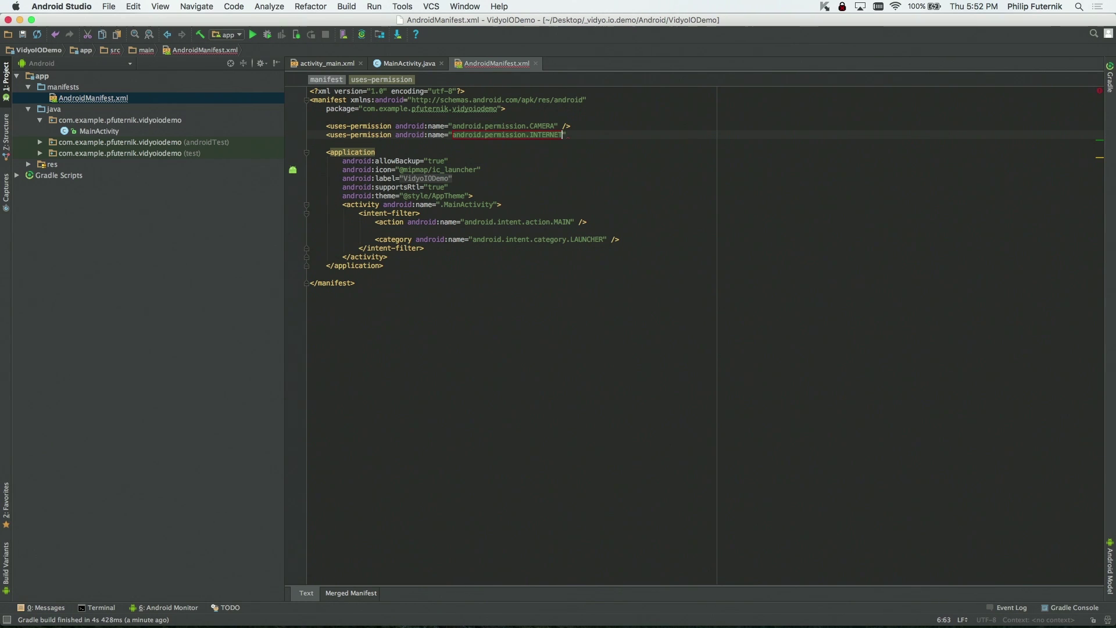
pyautogui.write('/>')
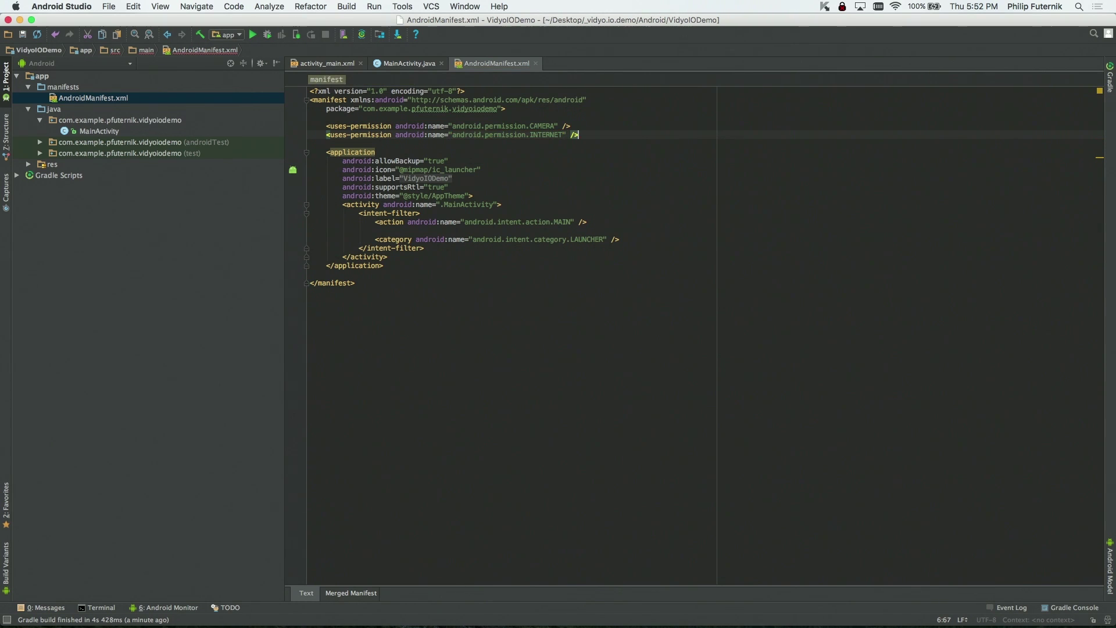
pyautogui.click(16, 175)
# Step: Add sourceSets { main { jniLibs.srcDirs = ['libs'] } } to the app build.gradle and sync
pyautogui.doubleClick(68, 197)
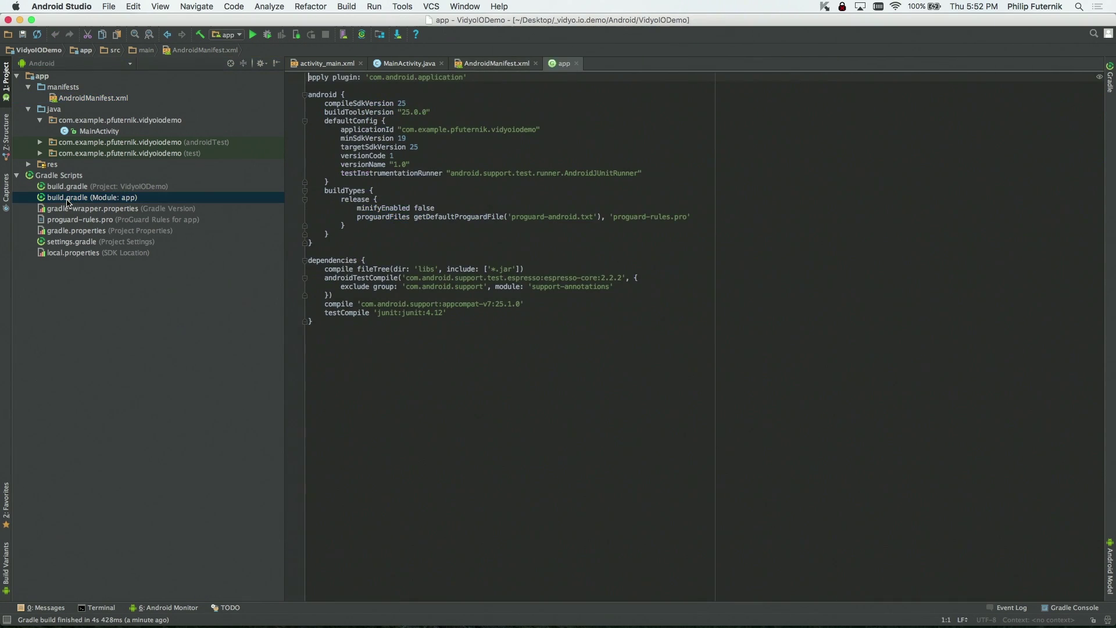
pyautogui.click(366, 234)
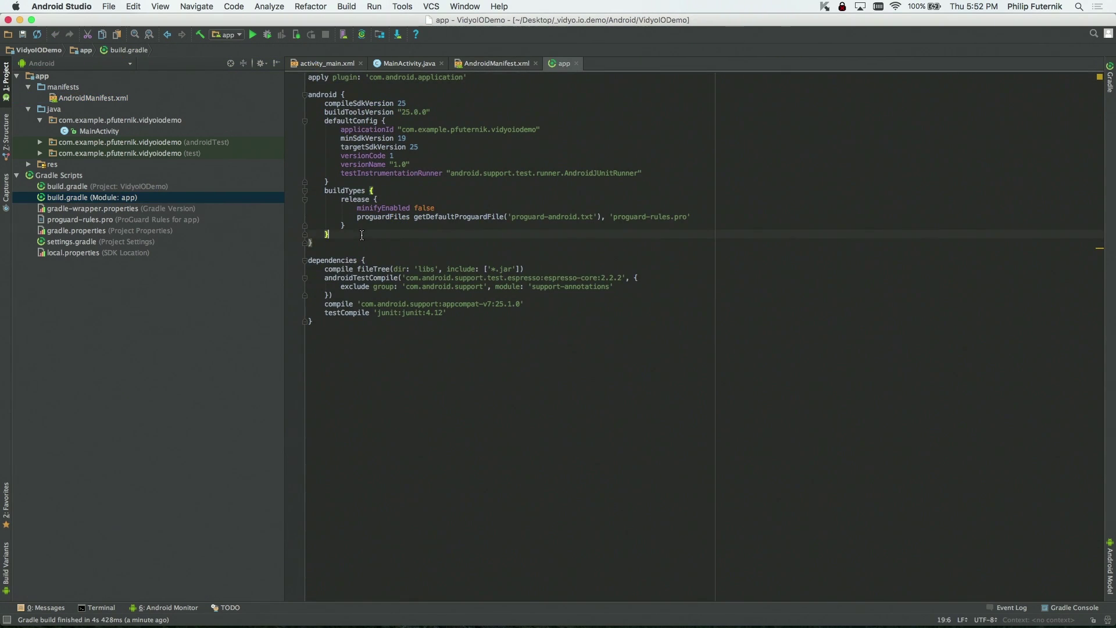
pyautogui.press('Return')
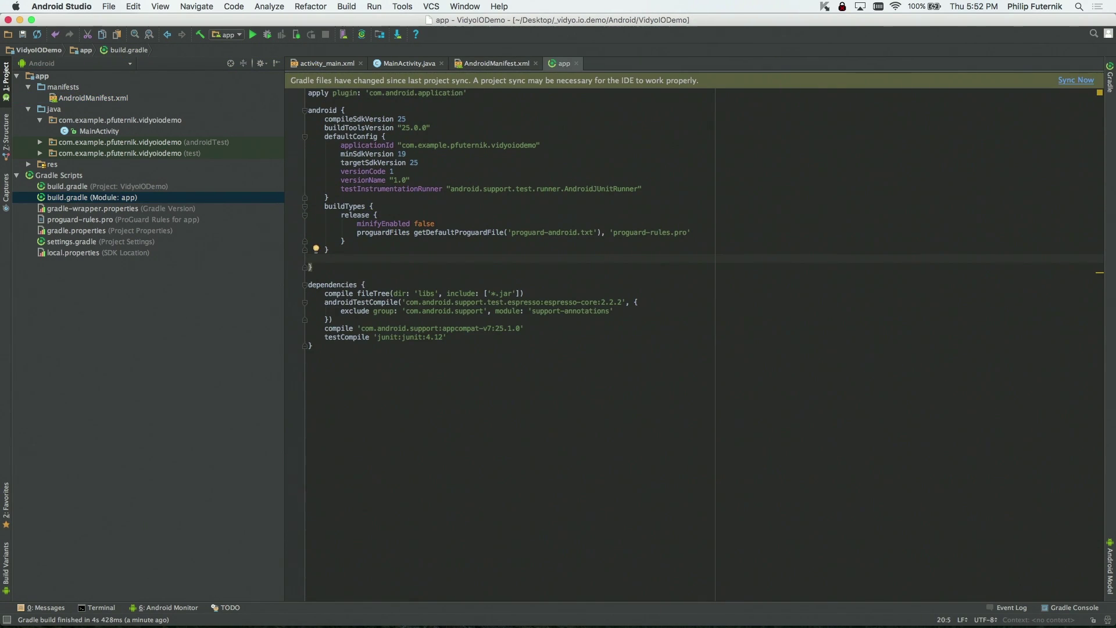
pyautogui.write('sourceSets')
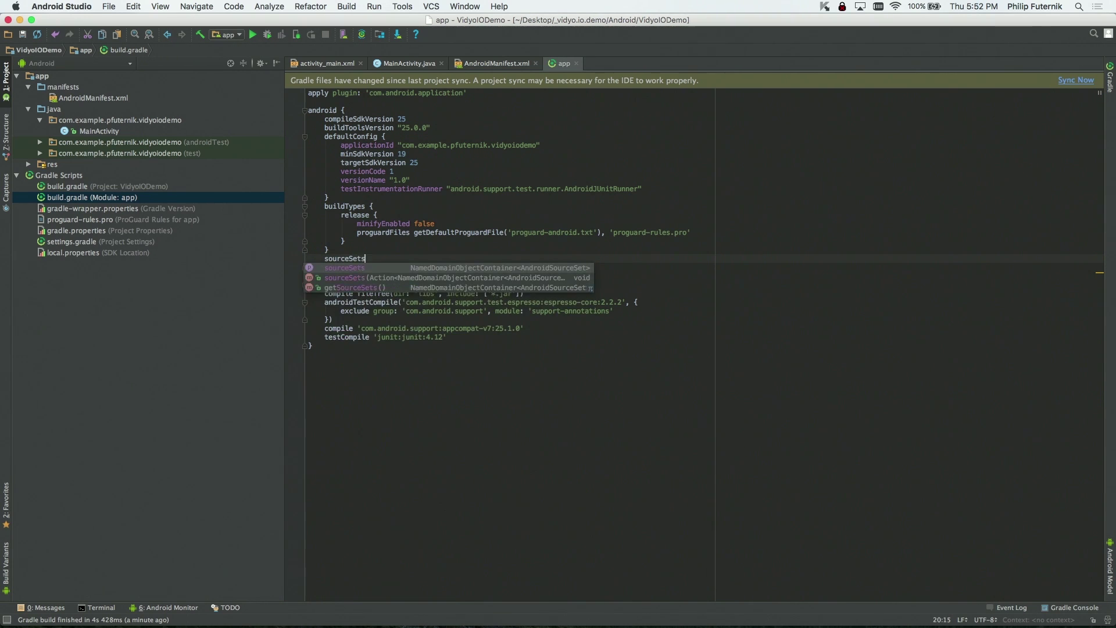
pyautogui.write(' {')
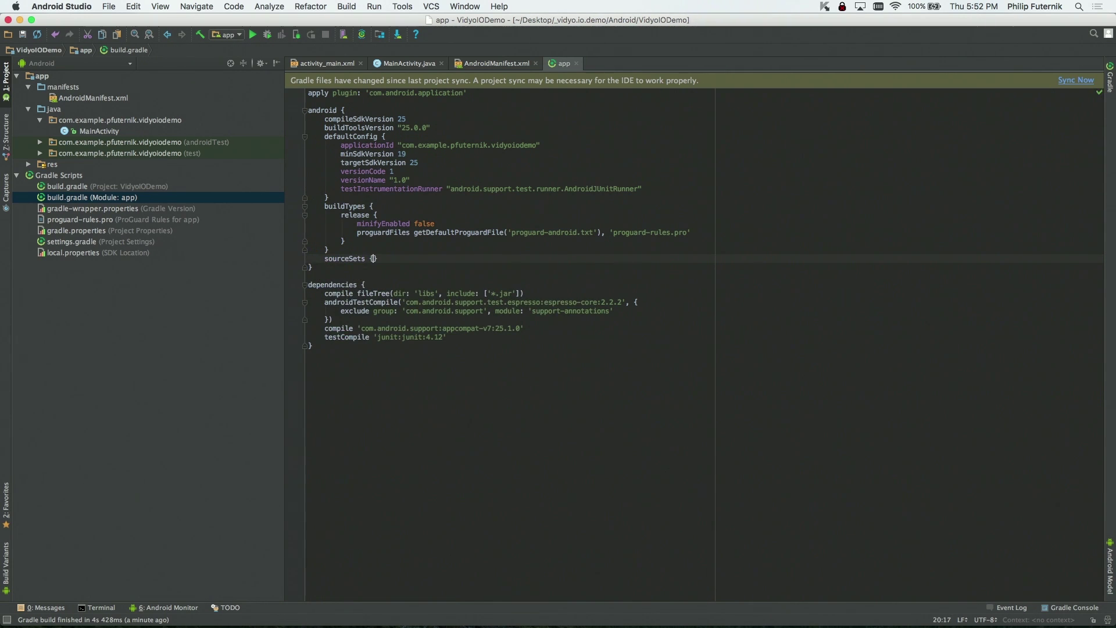
pyautogui.press('Return')
pyautogui.write('main {')
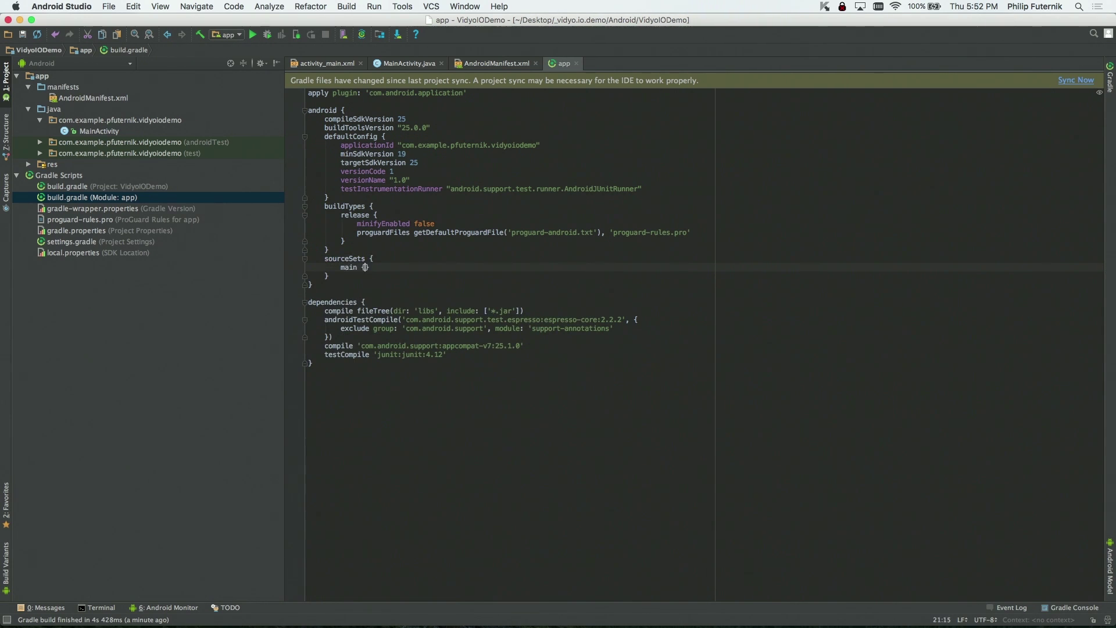
pyautogui.press('Return')
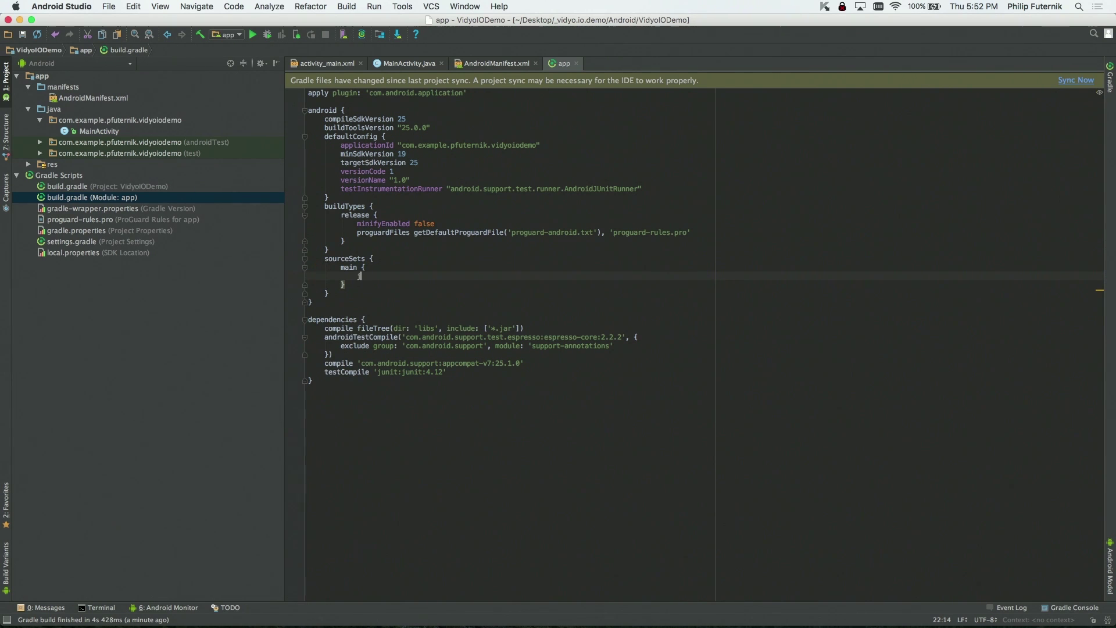
pyautogui.write('jniLibs')
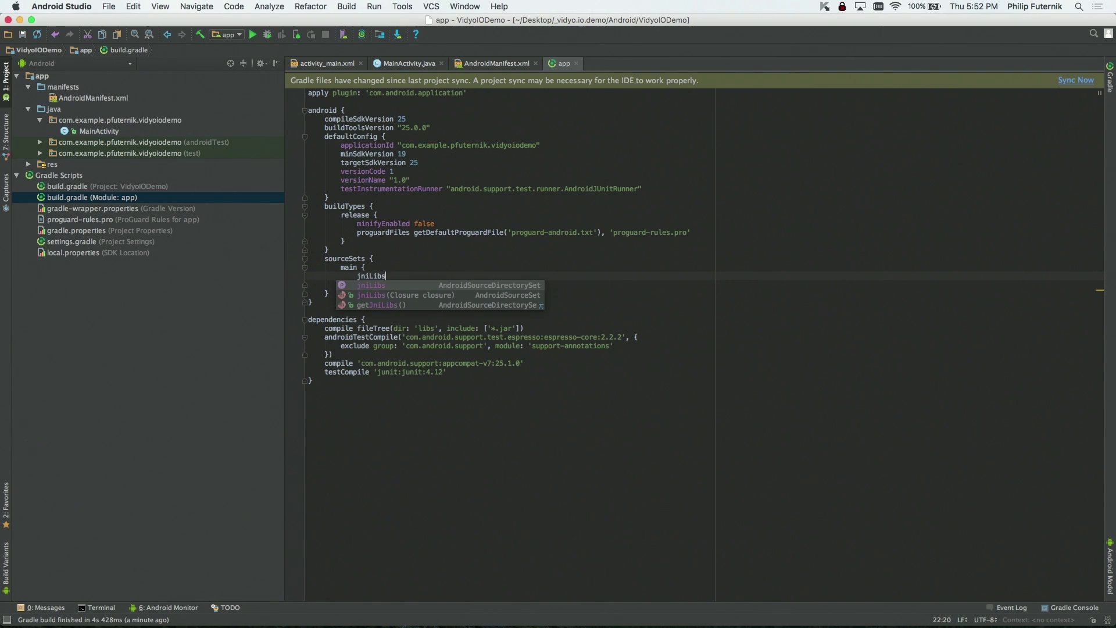
pyautogui.write('.srcDir')
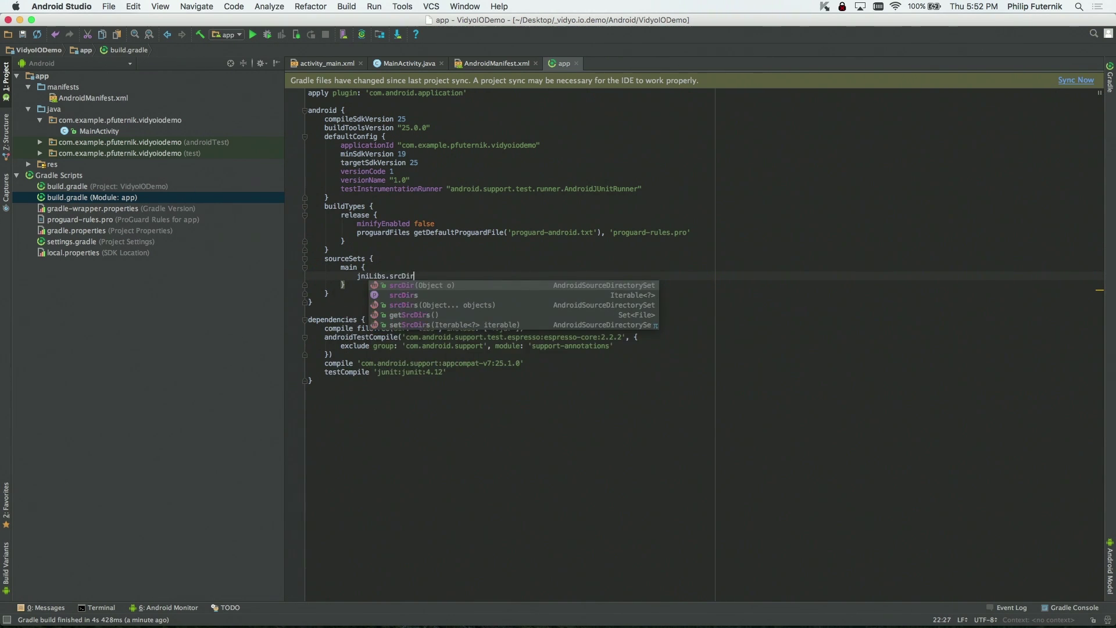
pyautogui.write("s = ['libs")
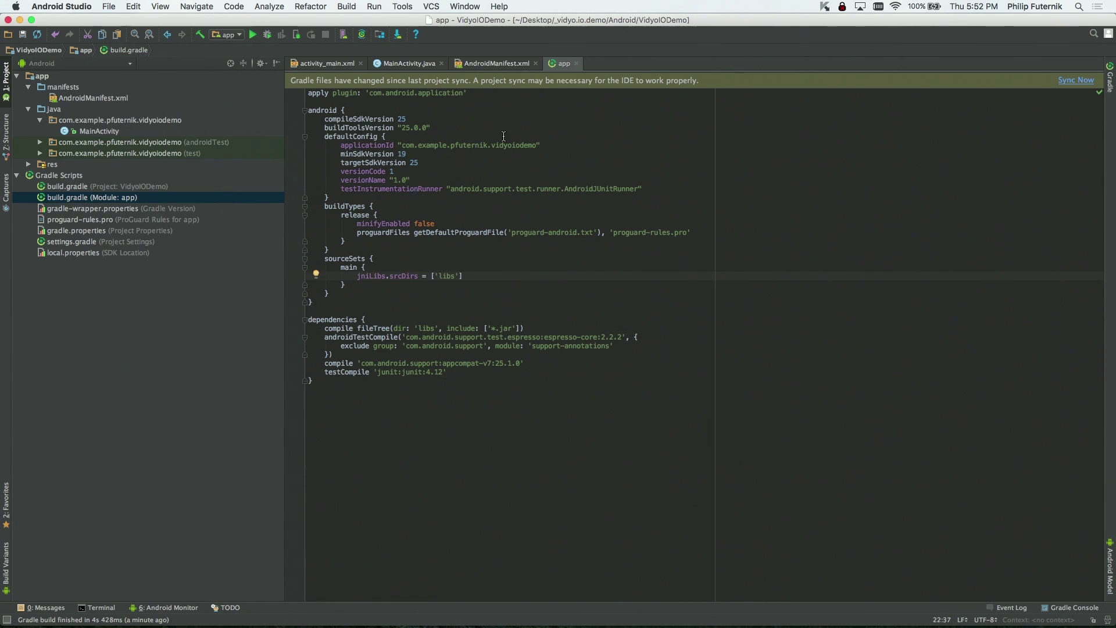
pyautogui.click(1074, 80)
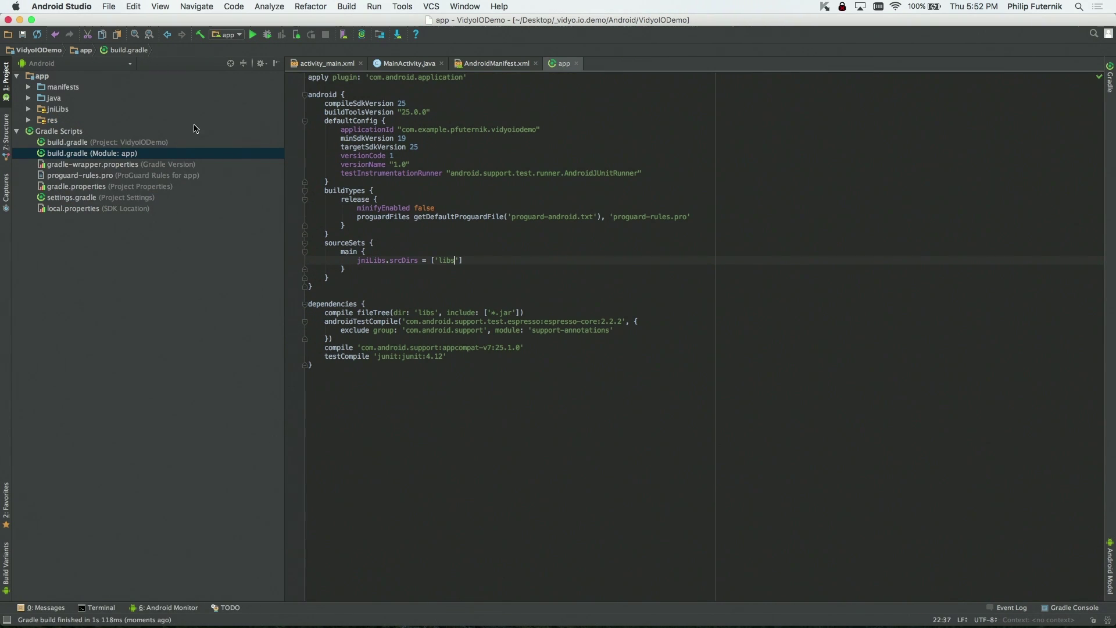
# Step: Open activity_main.xml and delete the Hello World! TextView
pyautogui.click(28, 120)
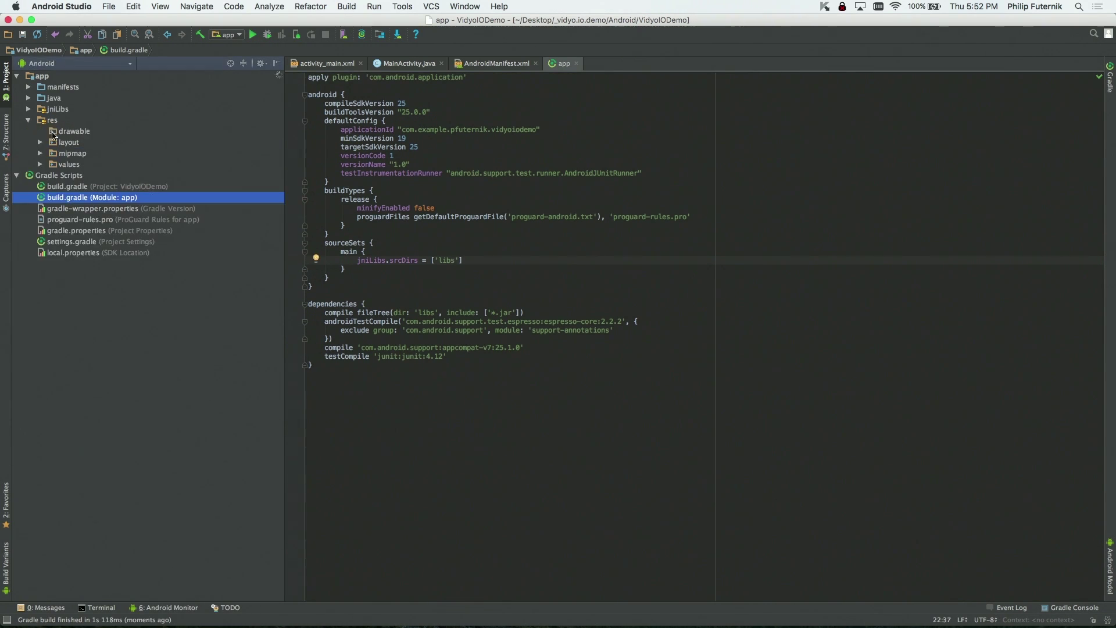
pyautogui.click(40, 142)
pyautogui.click(88, 153)
pyautogui.doubleClick(98, 153)
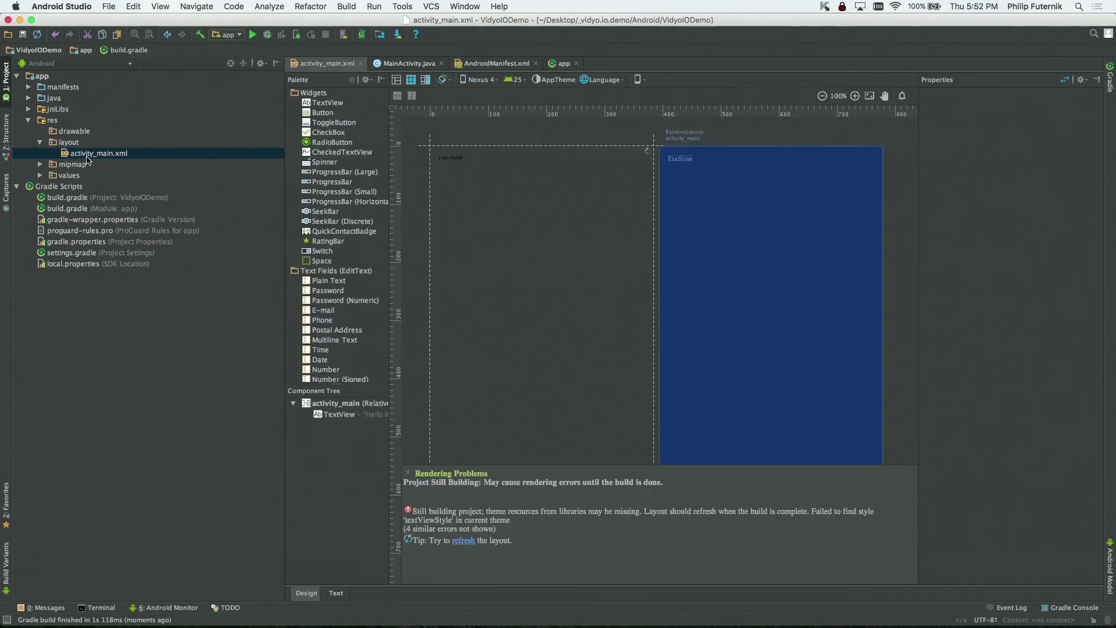
pyautogui.click(460, 206)
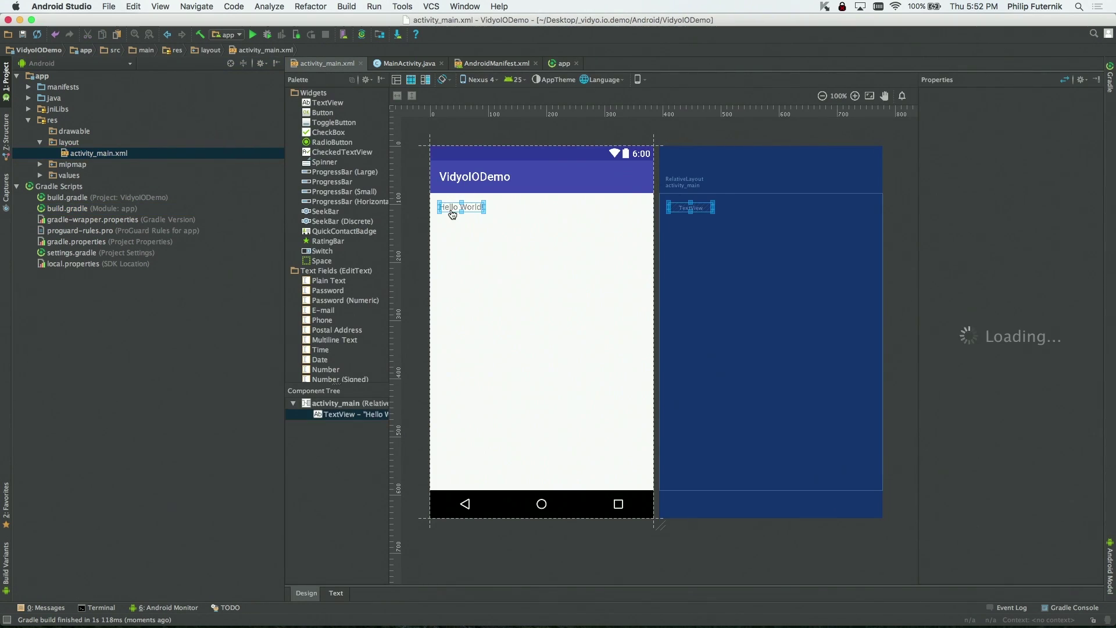
pyautogui.press('Delete')
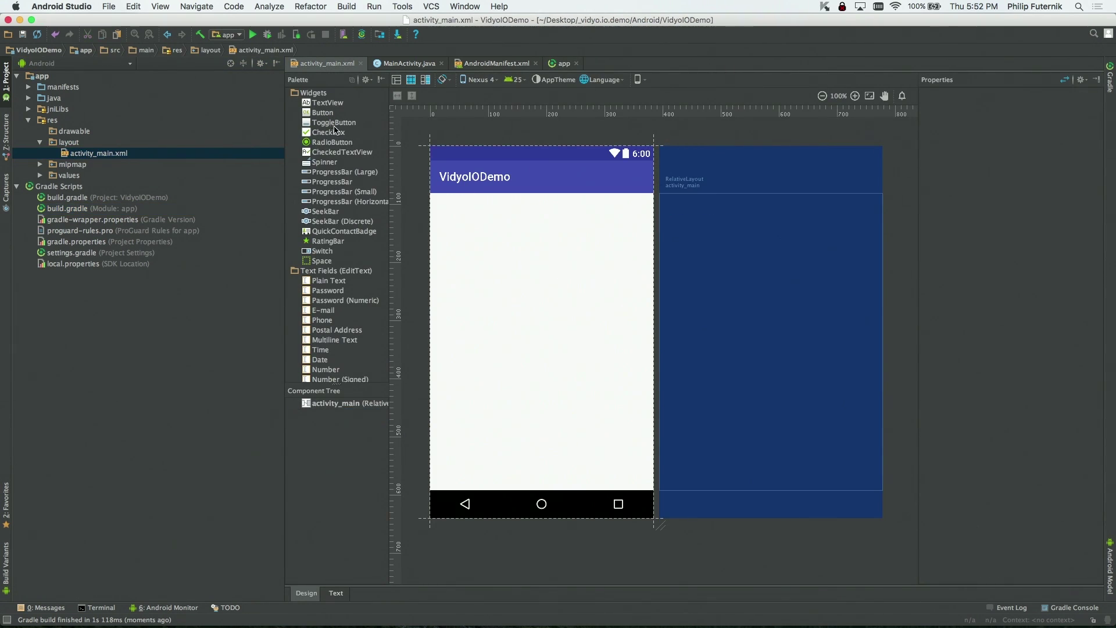
# Step: Add a bottom-left button with text Start and onClick Start
pyautogui.moveTo(323, 113); pyautogui.dragTo(475, 458)
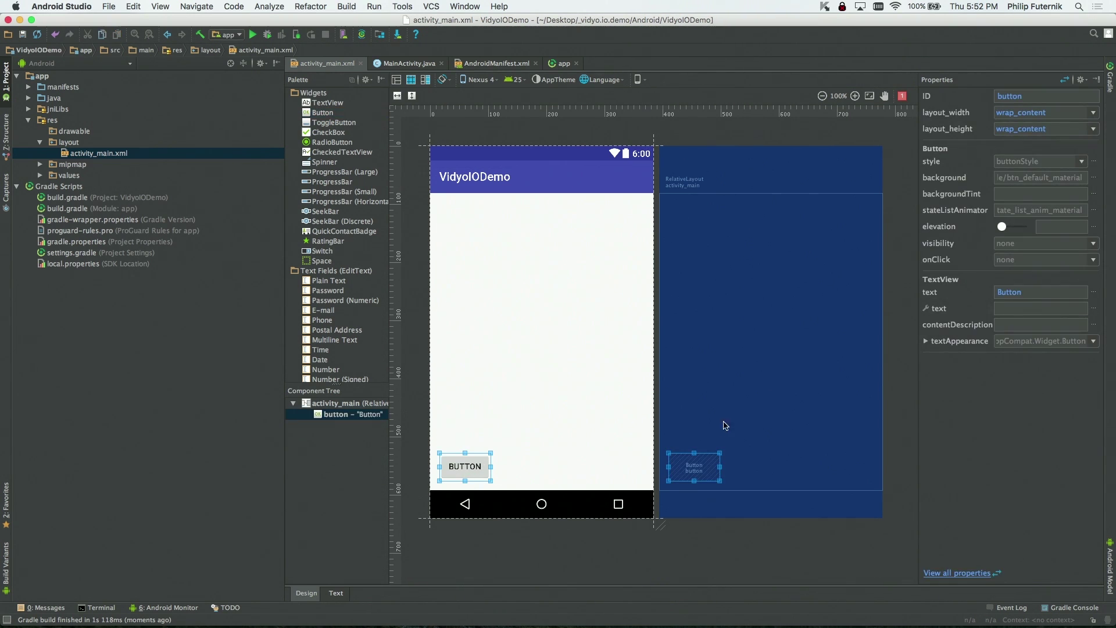
pyautogui.click(1015, 293)
pyautogui.write('Start')
pyautogui.click(1015, 261)
pyautogui.write('Star')
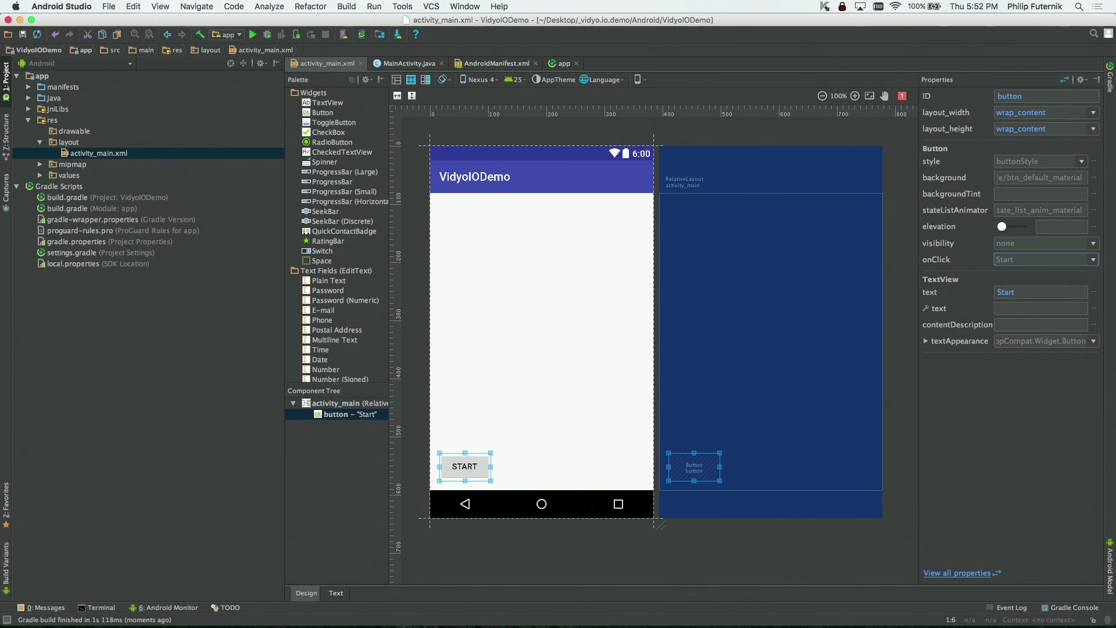
pyautogui.press('Return')
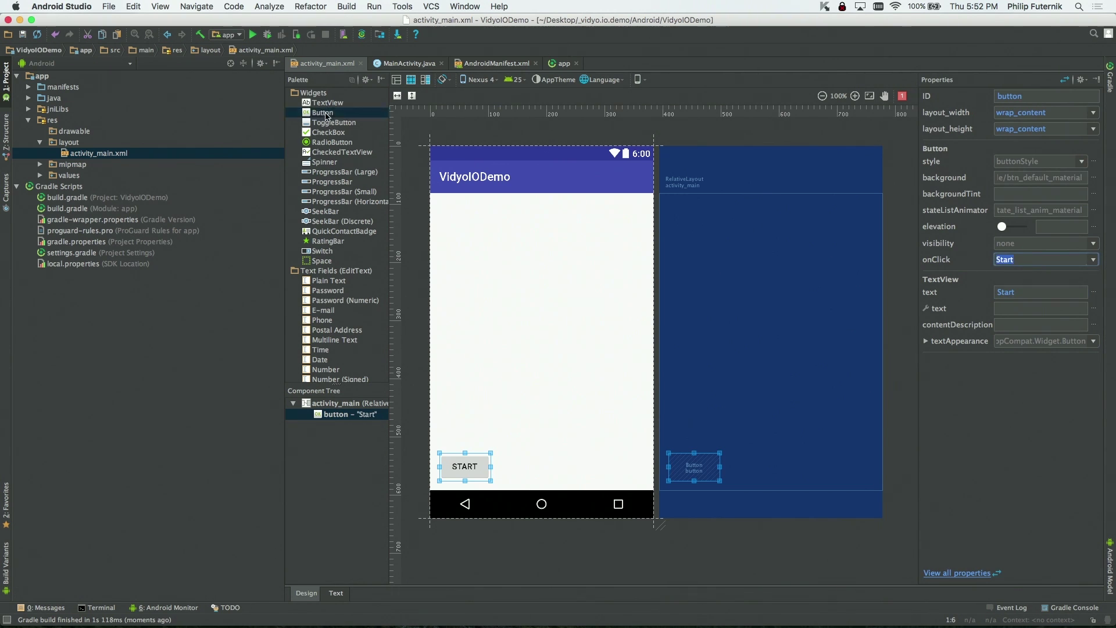
# Step: Add a bottom-centre button with text Connect and onClick Connect
pyautogui.moveTo(322, 112); pyautogui.dragTo(542, 472)
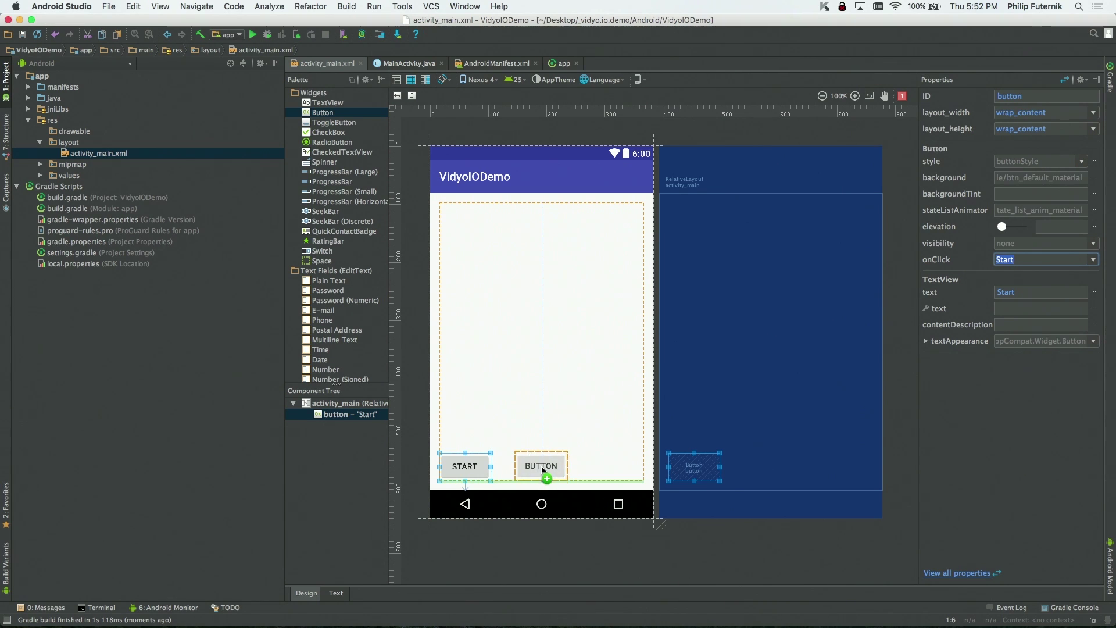
pyautogui.click(1016, 293)
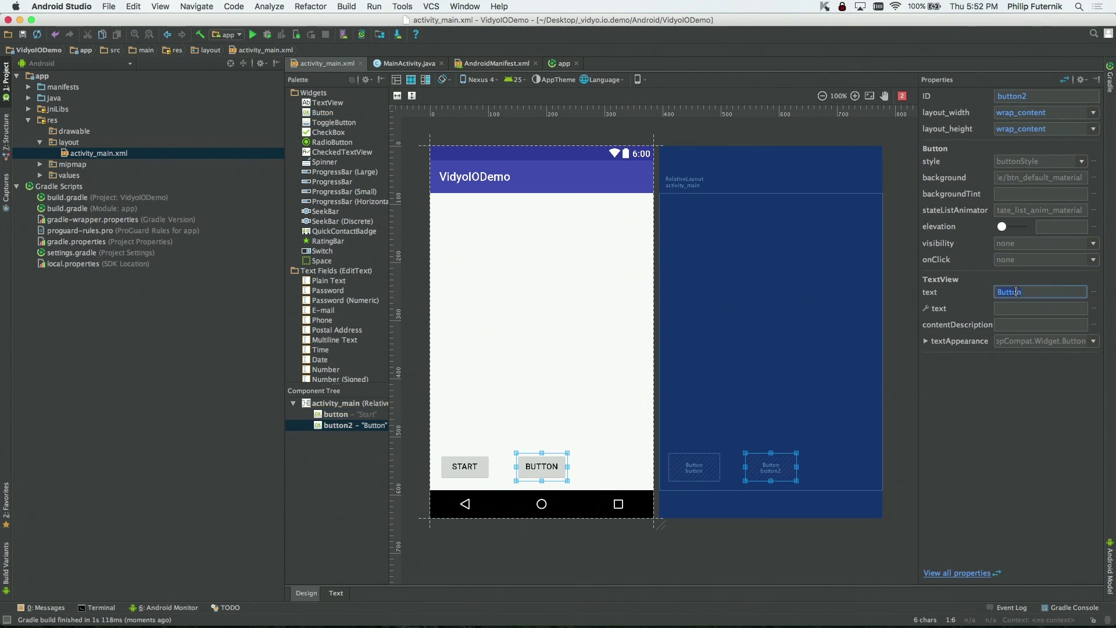
pyautogui.write('Connect')
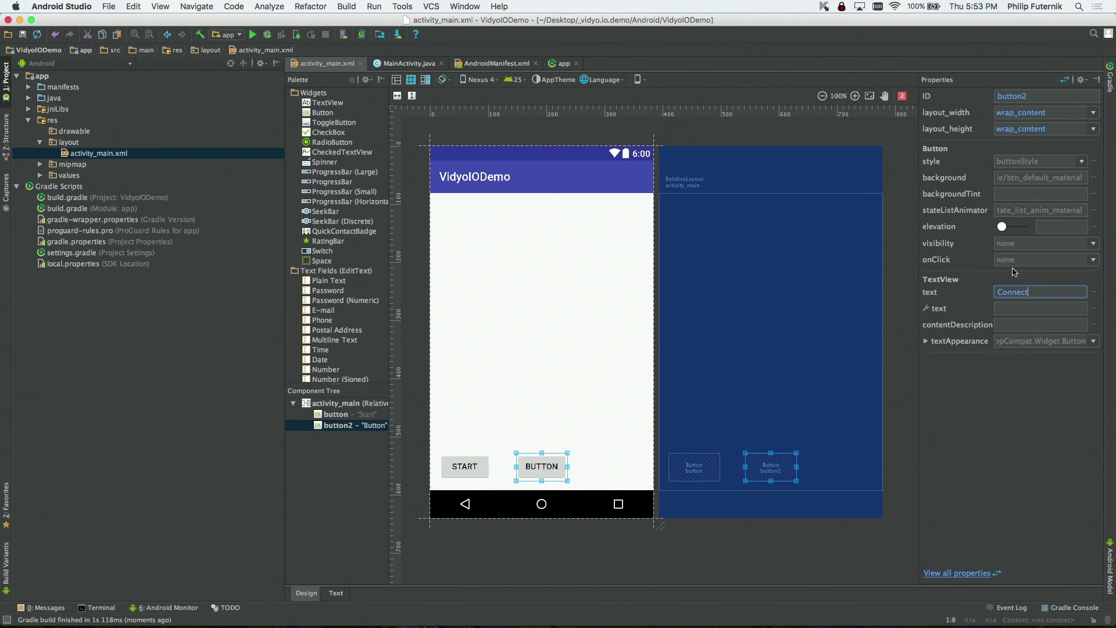
pyautogui.click(1042, 259)
pyautogui.write('Connect')
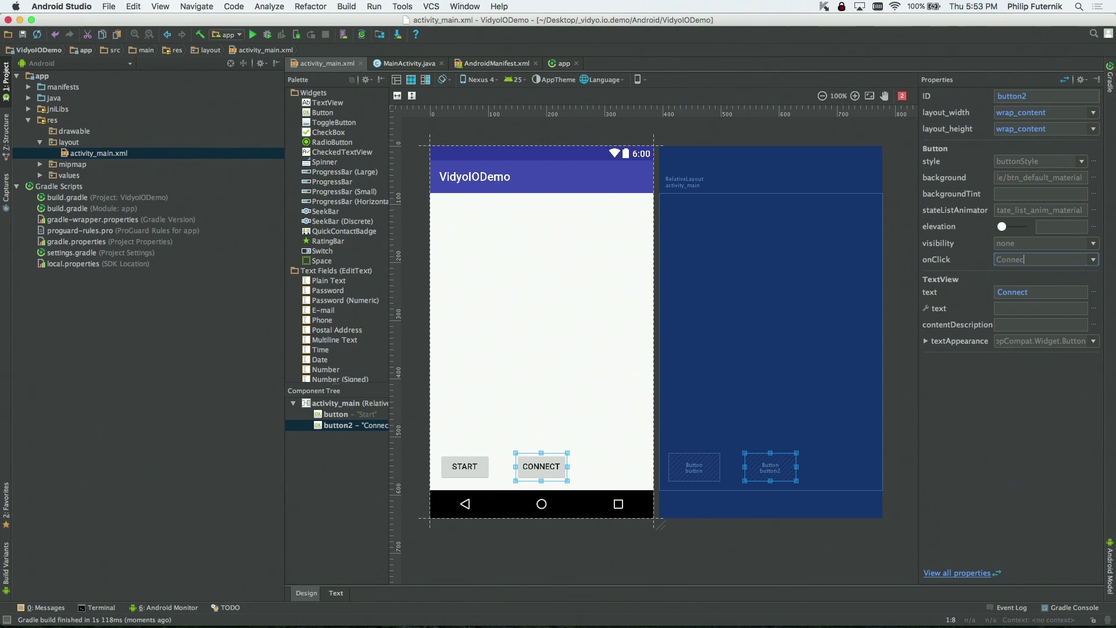
pyautogui.press('Return')
# Step: Add a bottom-right button with text Disconnect and onClick Disconnect
pyautogui.moveTo(323, 113); pyautogui.dragTo(618, 467)
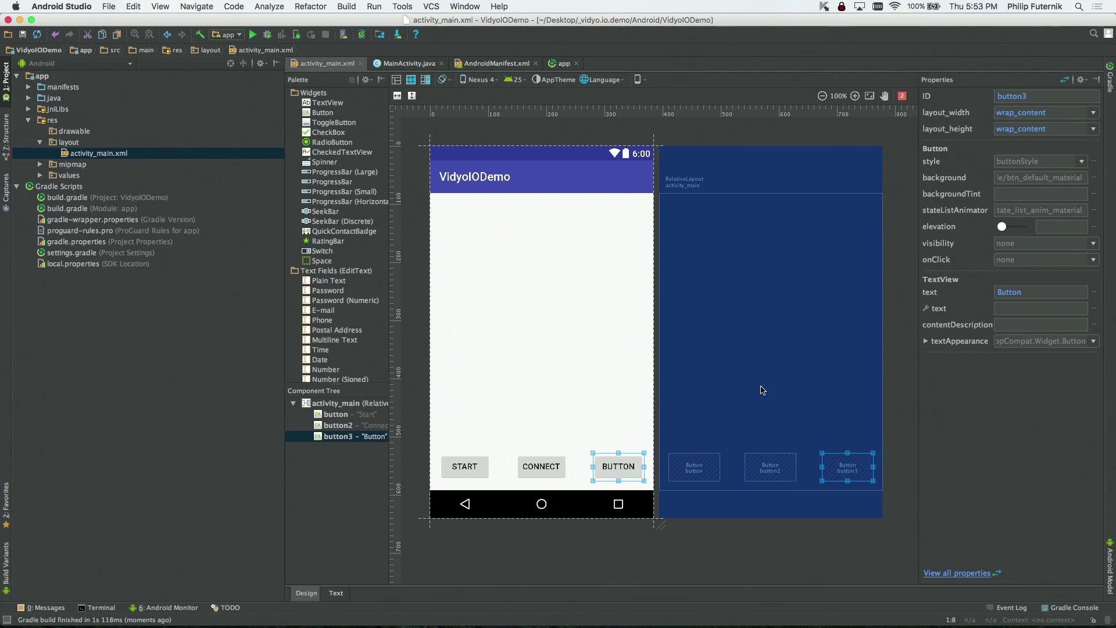
pyautogui.click(1029, 292)
pyautogui.write('D')
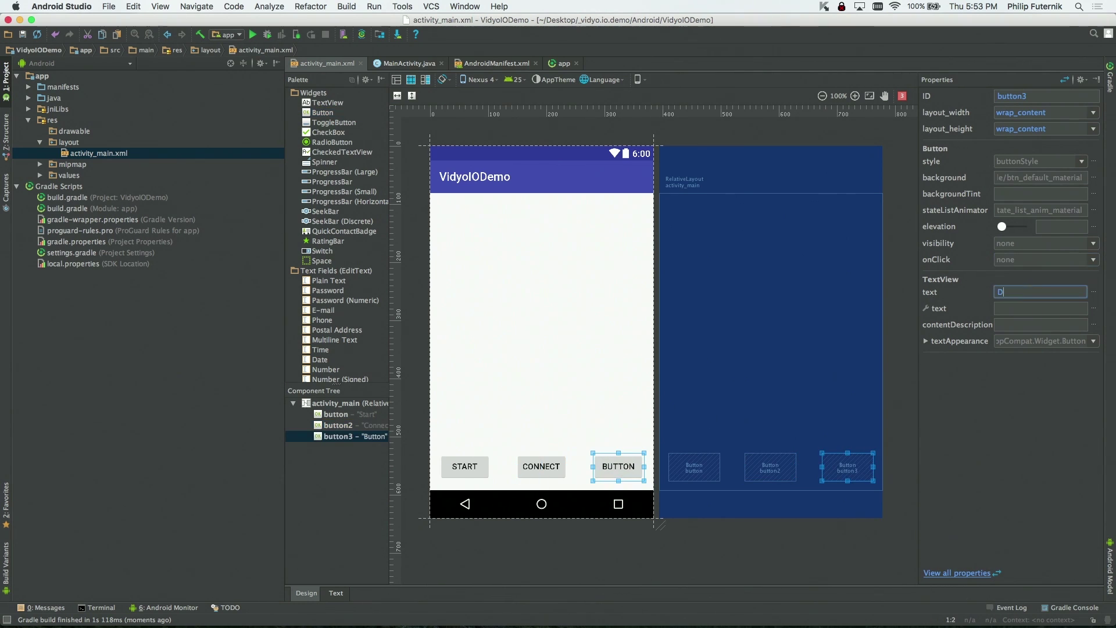
pyautogui.write('isconnect')
pyautogui.click(1007, 260)
pyautogui.write('Disc')
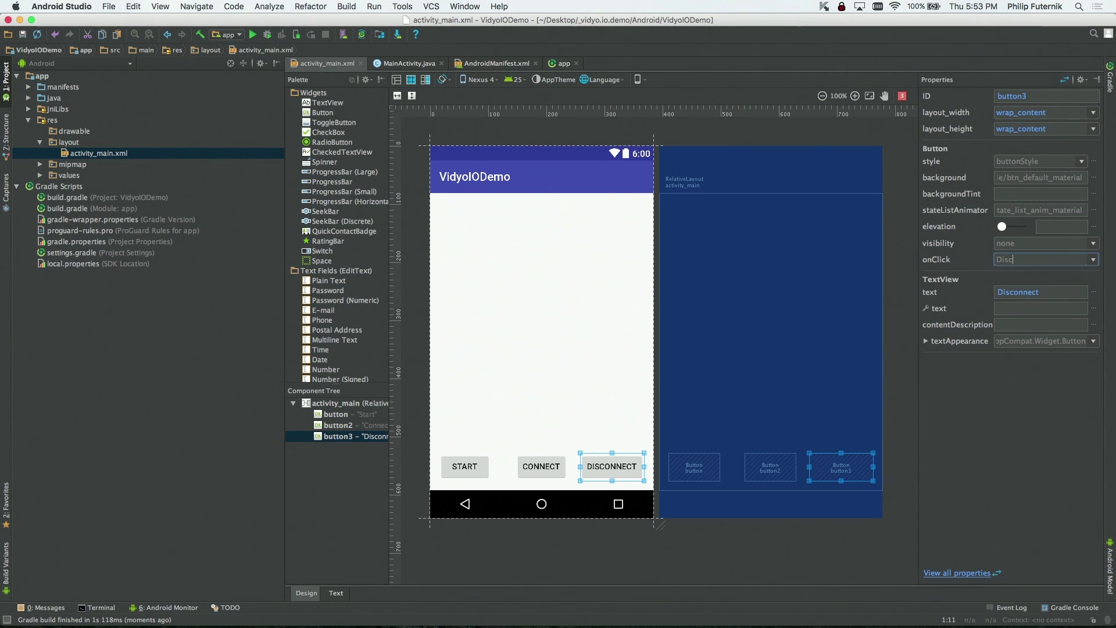
pyautogui.press('Return')
pyautogui.scroll(-8, 364, 242)
pyautogui.scroll(-1, 365, 241)
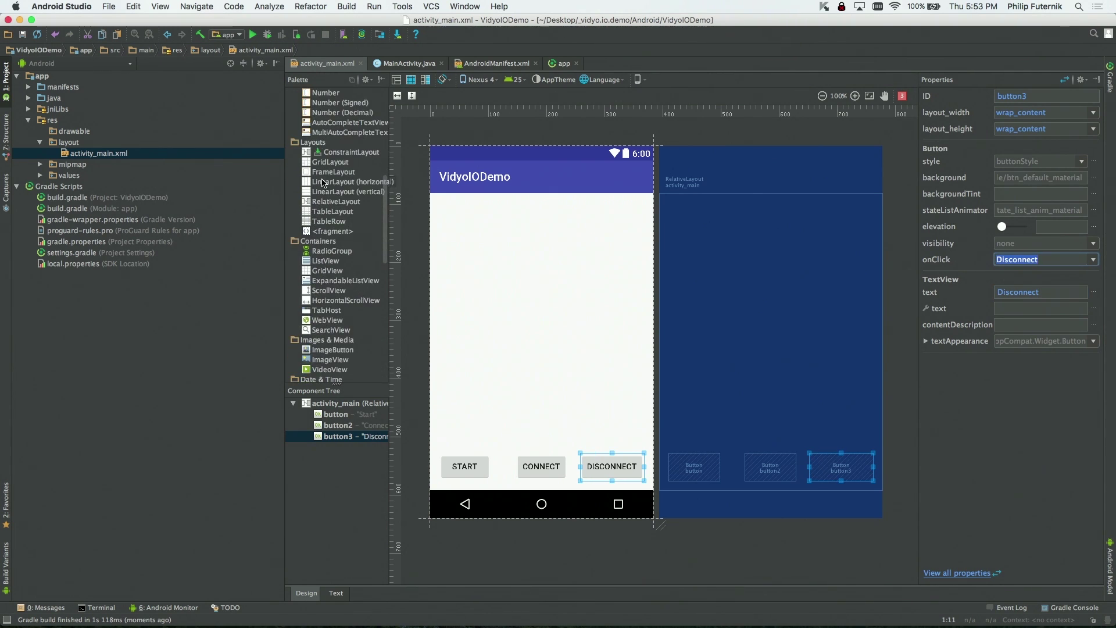
# Step: Add a FrameLayout with ID videoFrame above the buttons, then open MainActivity.java
pyautogui.moveTo(332, 172); pyautogui.dragTo(469, 205)
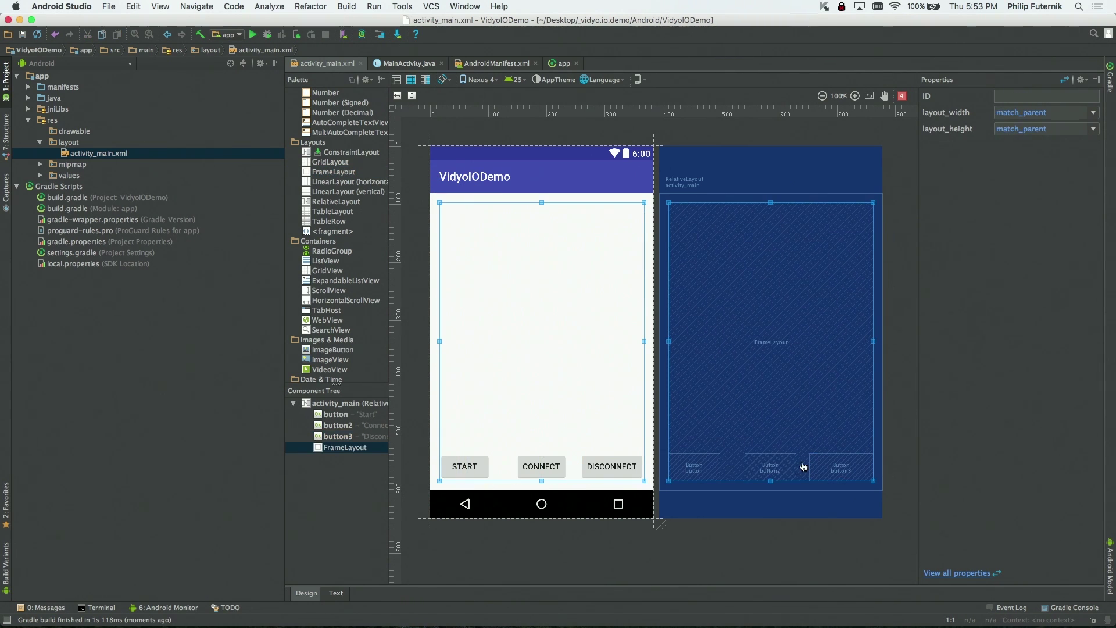
pyautogui.moveTo(770, 481); pyautogui.dragTo(772, 449)
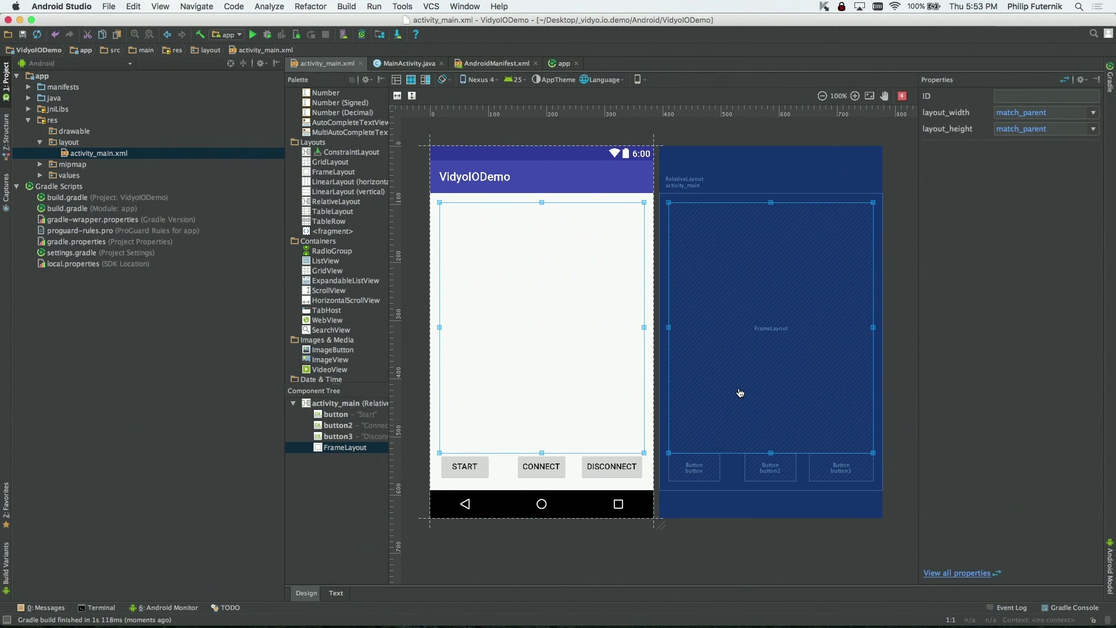
pyautogui.click(1029, 98)
pyautogui.write('videoFrame')
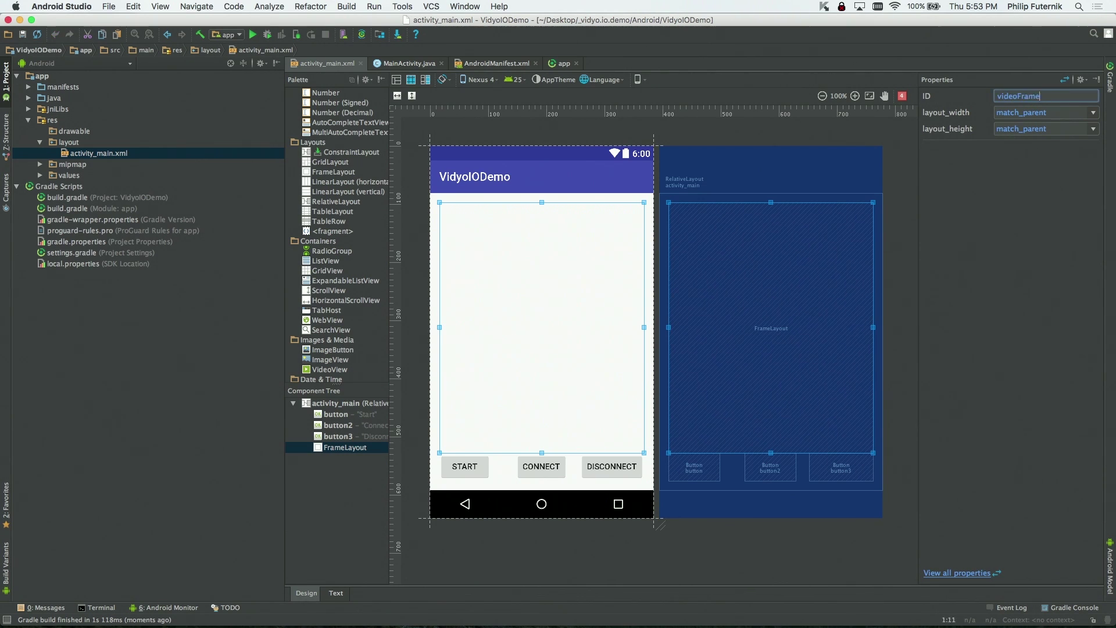
pyautogui.press('Return')
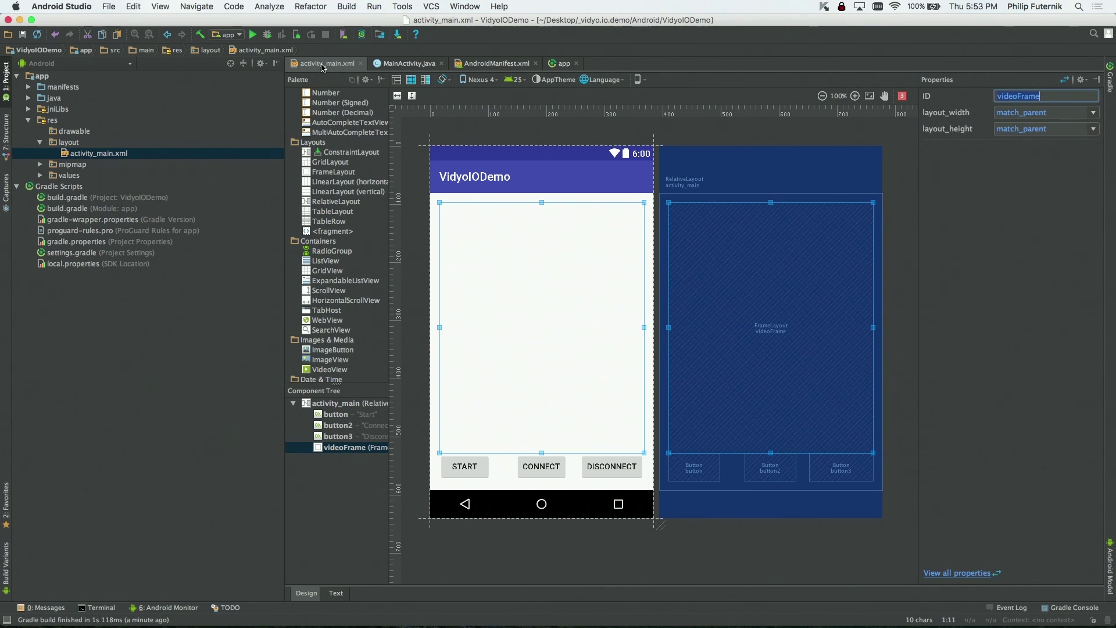
pyautogui.click(402, 63)
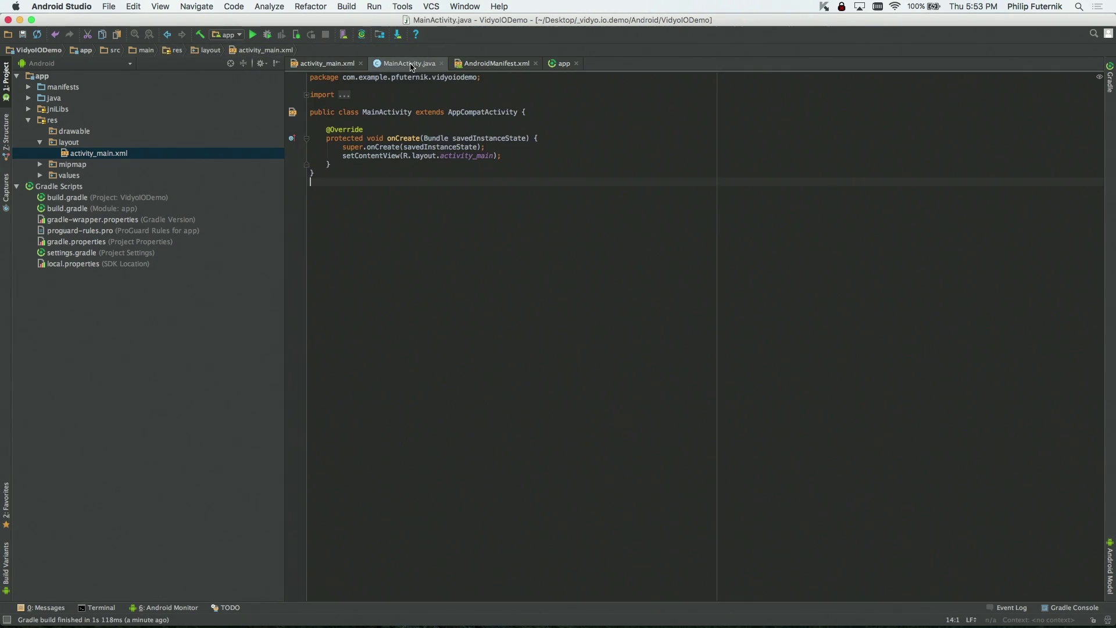
# Step: Add the import com.vidyo.VidyoClient.Connector.VidyoConnector below the existing imports
pyautogui.click(377, 96)
pyautogui.press('Return')
pyautogui.write('import ')
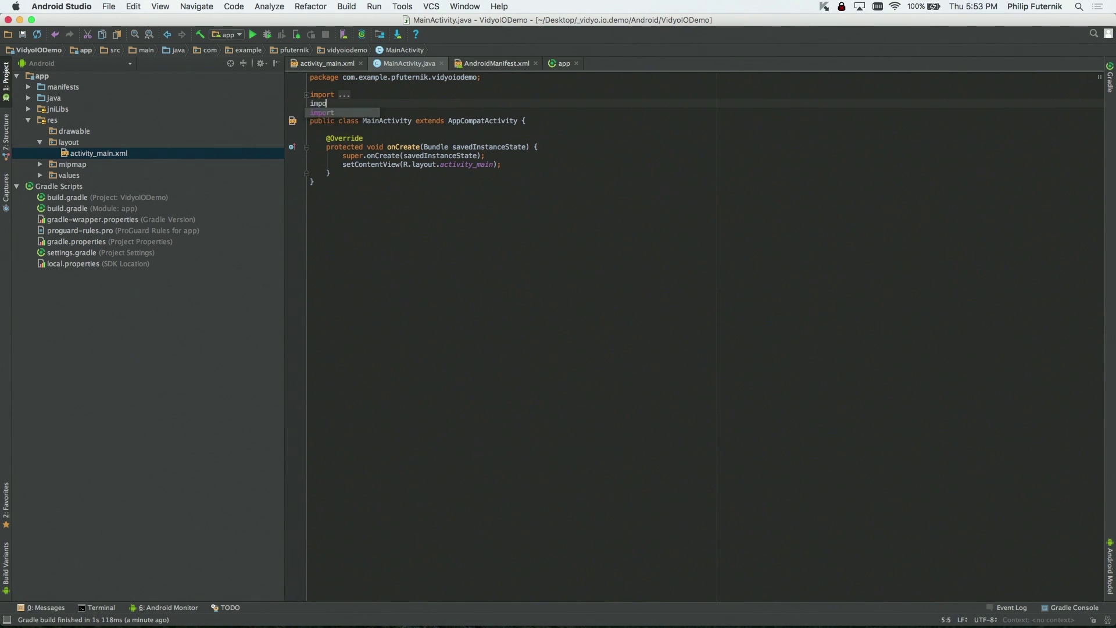
pyautogui.write('com')
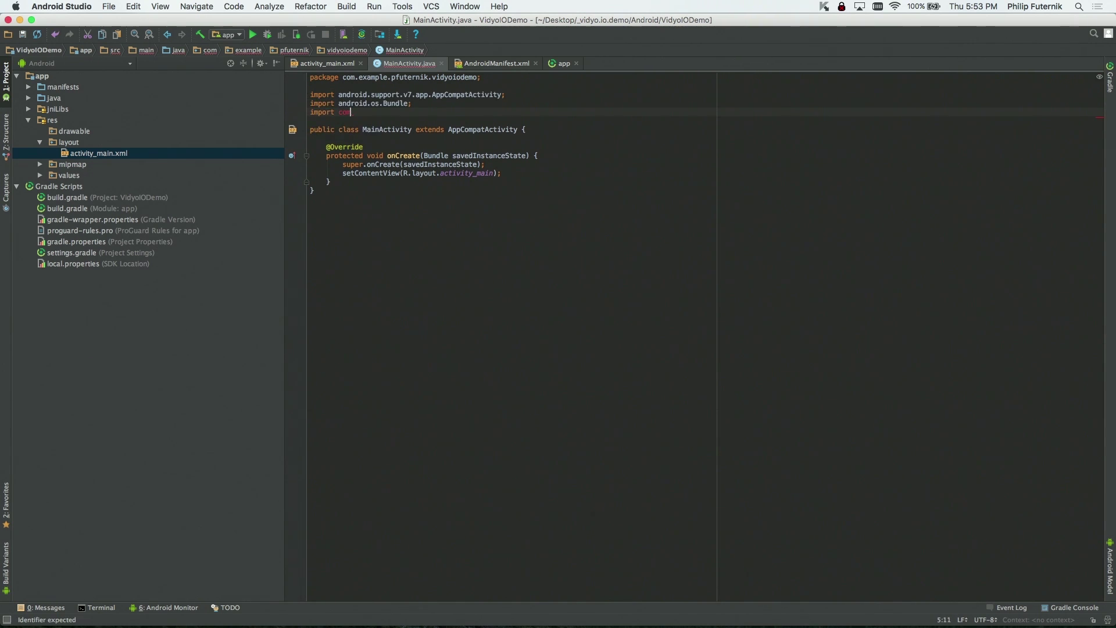
pyautogui.write('.vidyo.VidyoClient')
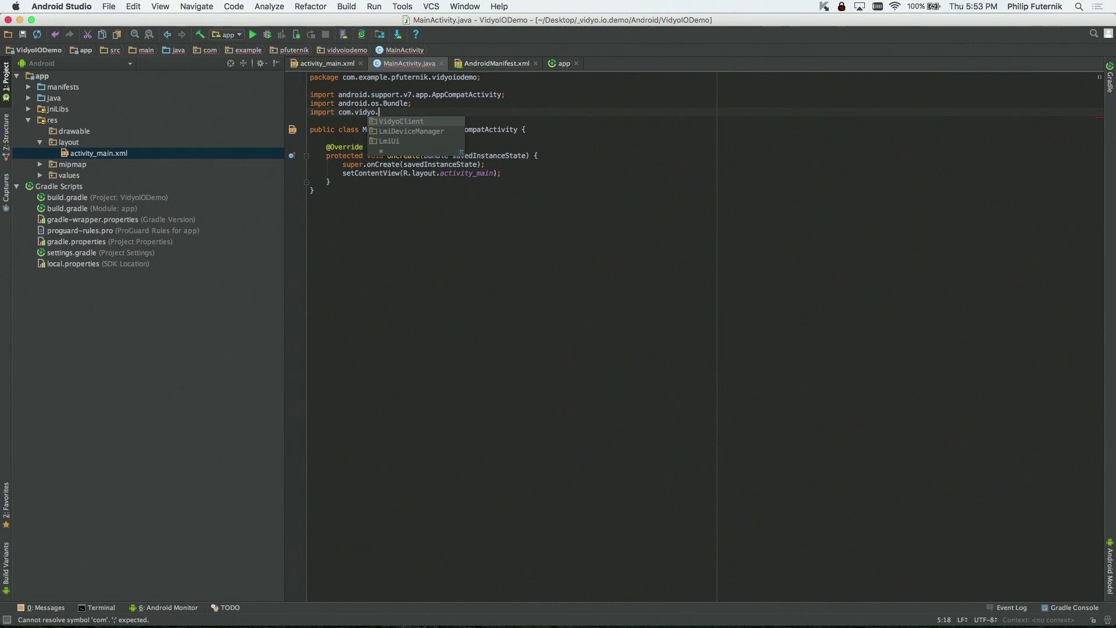
pyautogui.write('.')
pyautogui.press('Return')
pyautogui.write('.Connector.')
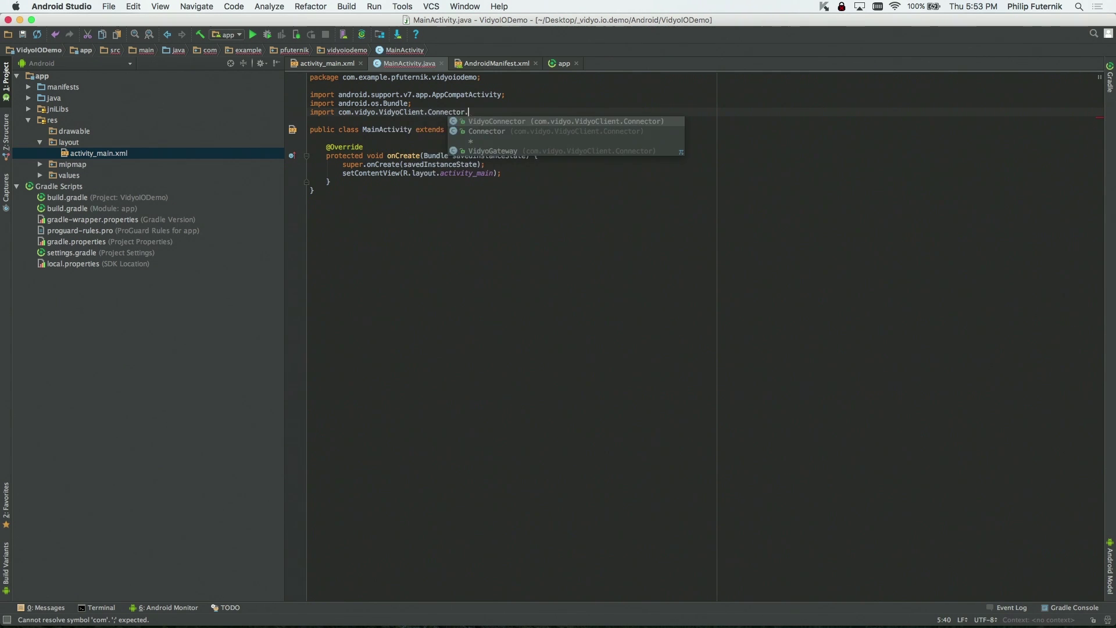
pyautogui.press('Return')
pyautogui.write(';')
pyautogui.press('Return')
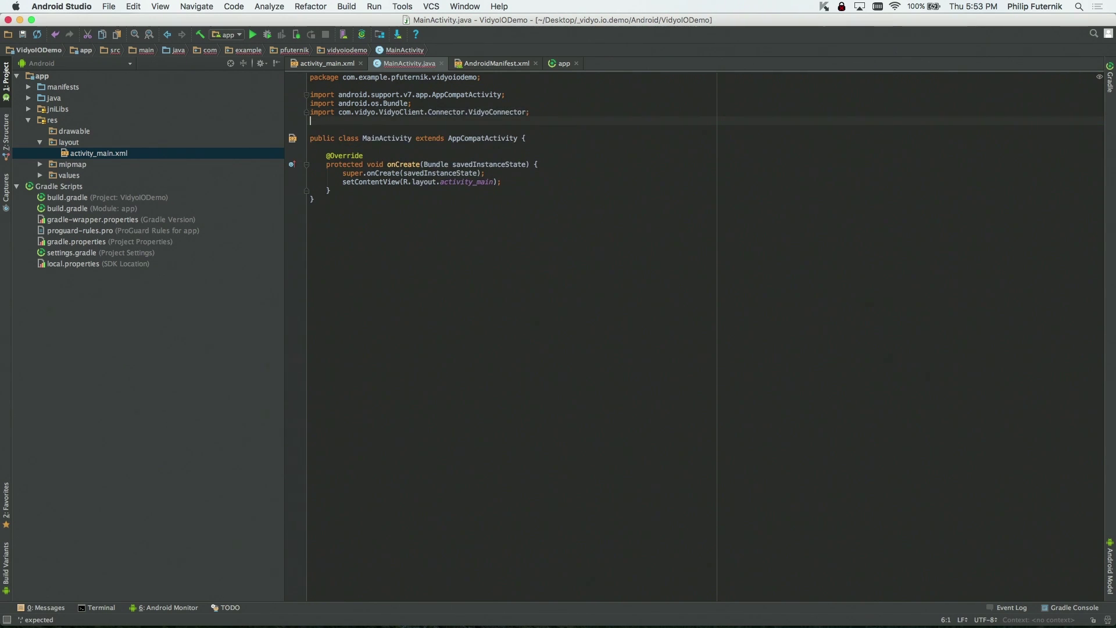
pyautogui.write('import com')
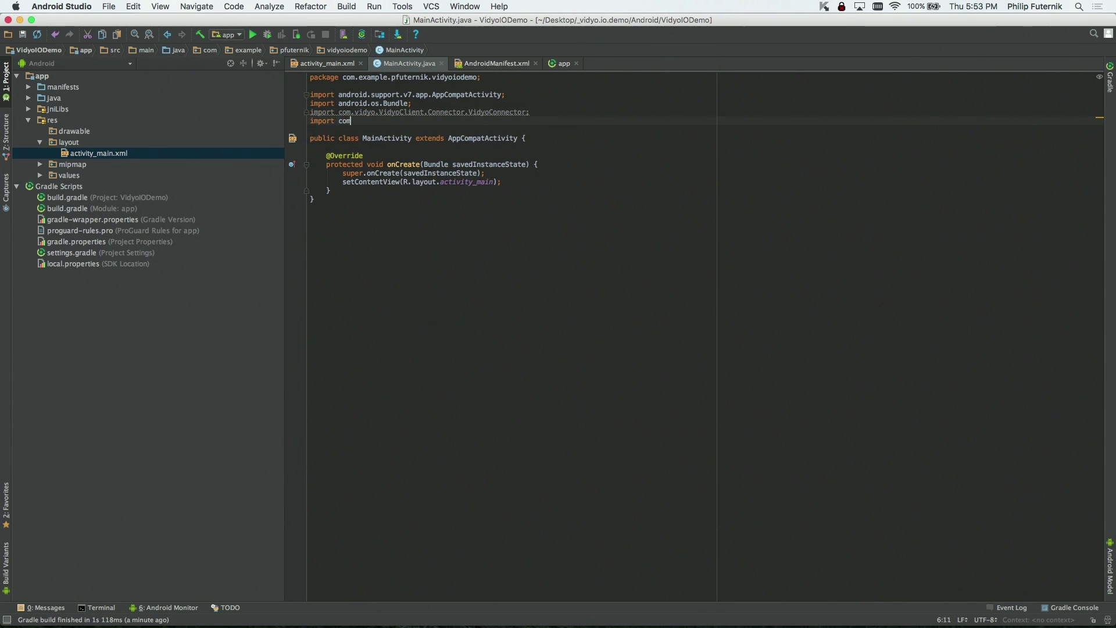
pyautogui.write('.vidyo.')
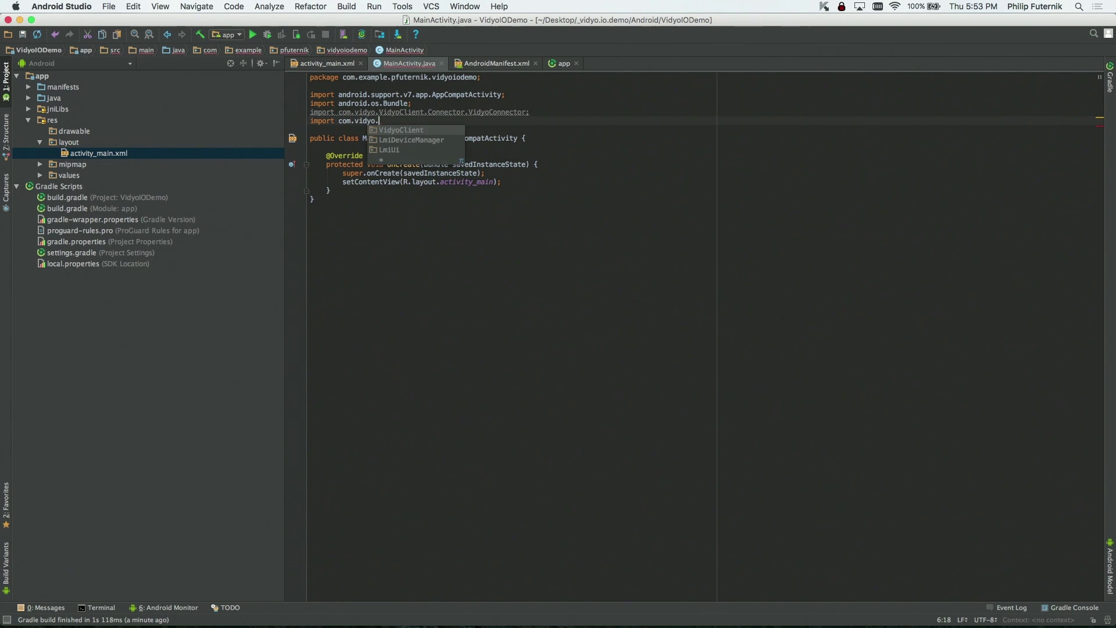
# Step: Add the import com.vidyo.VidyoClient.Connector.Connector
pyautogui.press('Return')
pyautogui.write('.')
pyautogui.press('Return')
pyautogui.write('.Connector.')
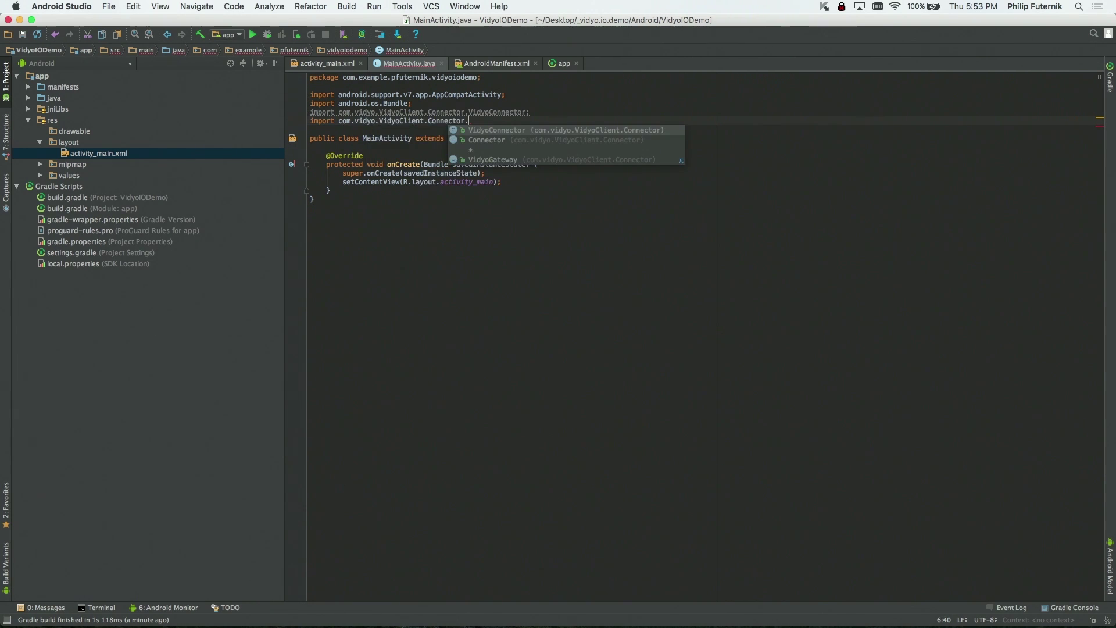
pyautogui.press('Down')
pyautogui.press('Return')
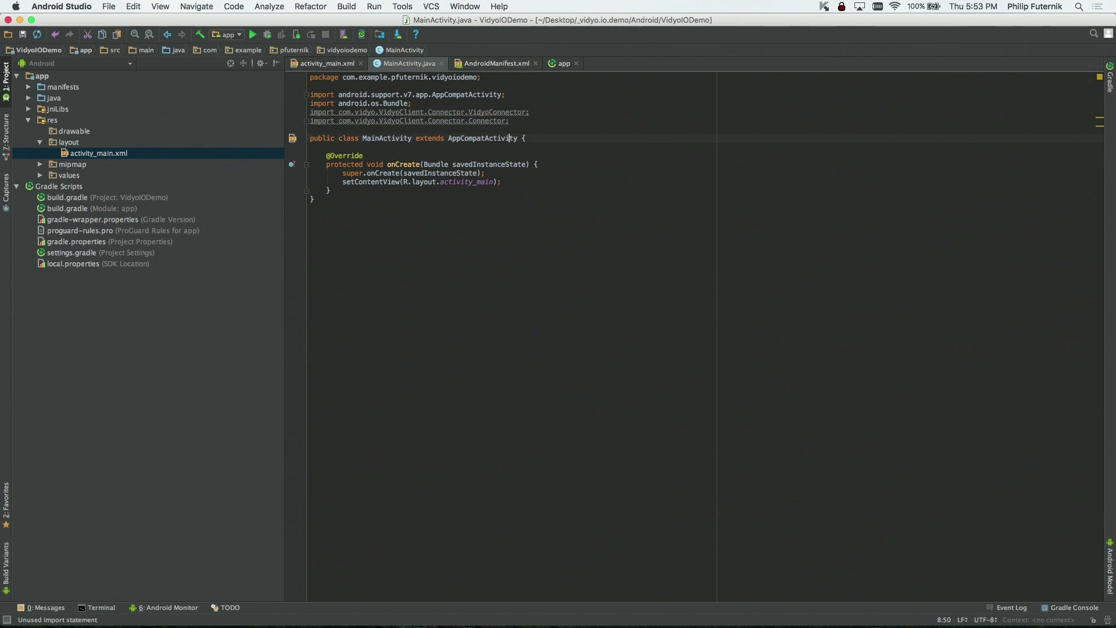
pyautogui.press('Return')
pyautogui.write('privat')
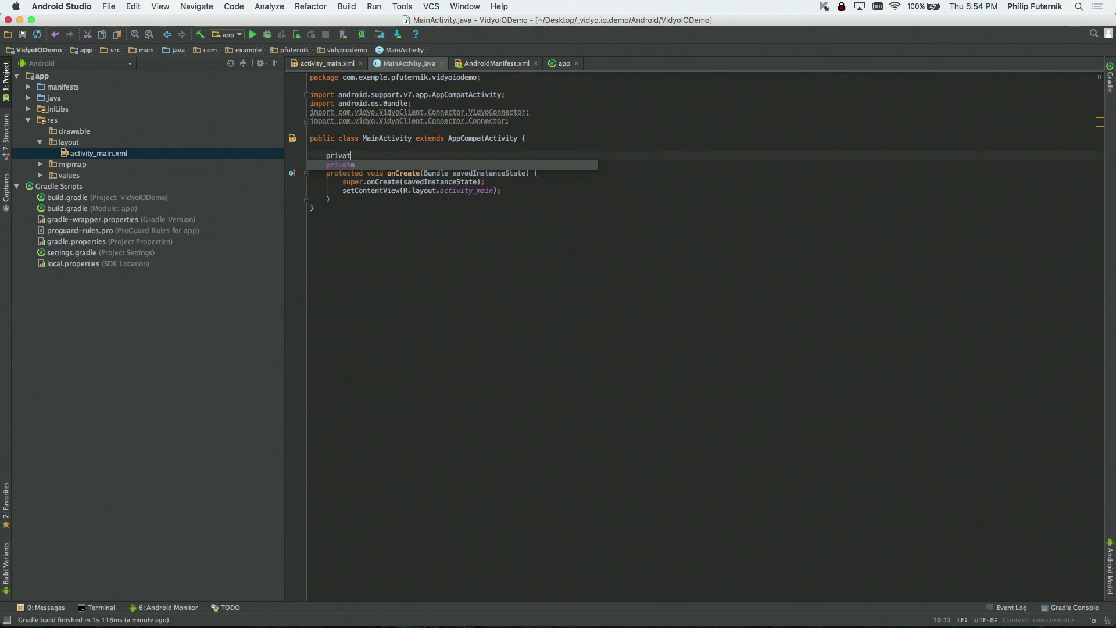
pyautogui.write('e Vid')
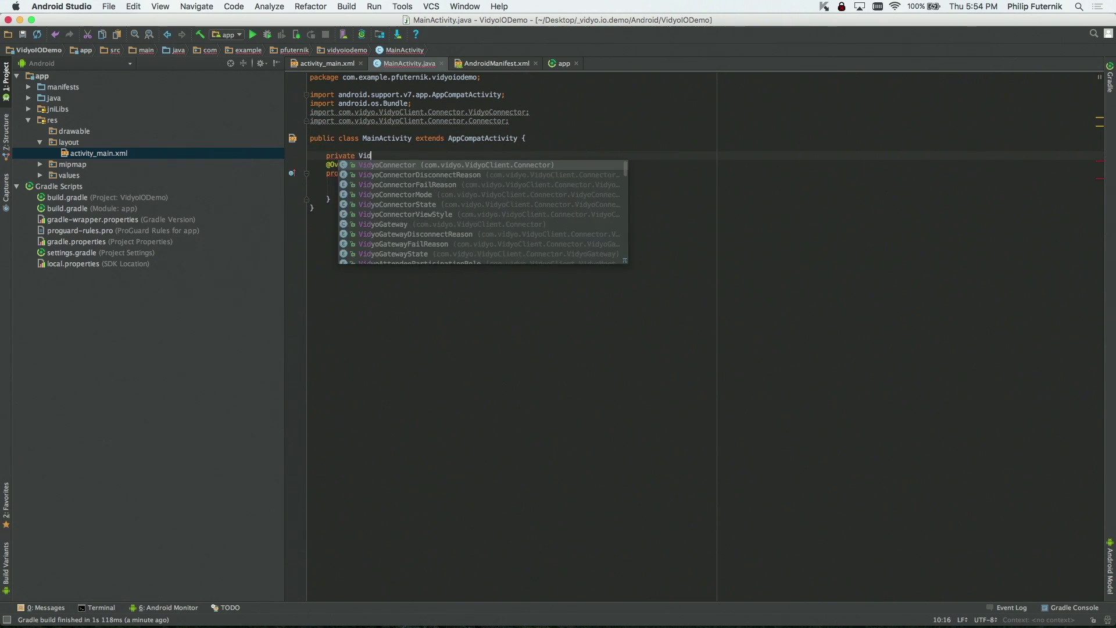
# Step: Declare fields private VidyoConnector vc and private FrameLayout videoFrame, importing FrameLayout
pyautogui.press('Return')
pyautogui.write('vc')
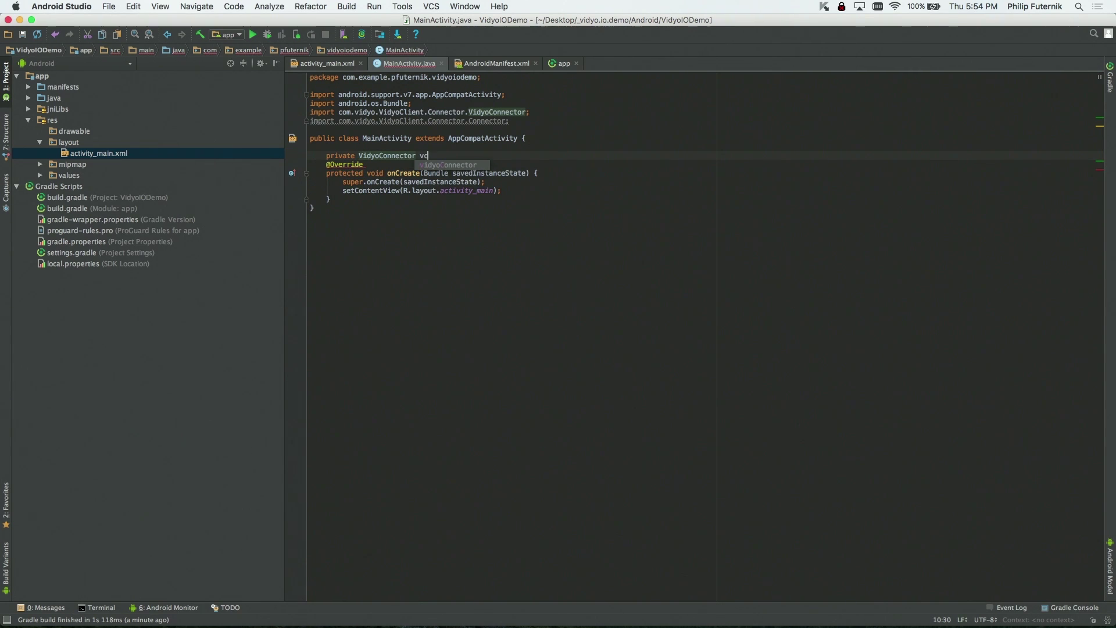
pyautogui.write(';')
pyautogui.press('Return')
pyautogui.write('priv')
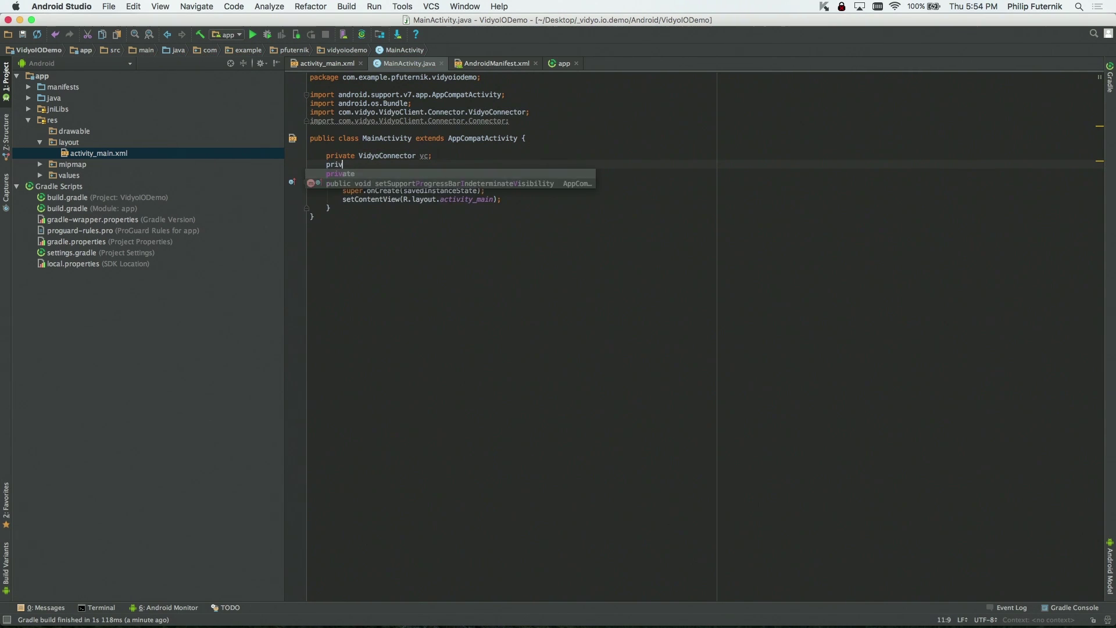
pyautogui.write('ate Fram')
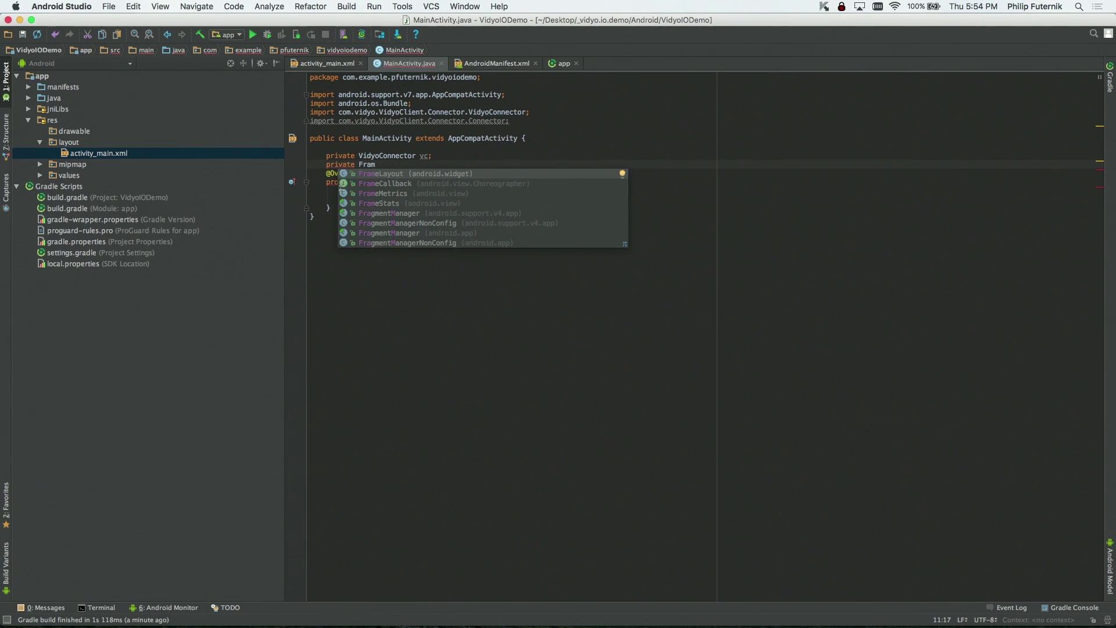
pyautogui.press('Return')
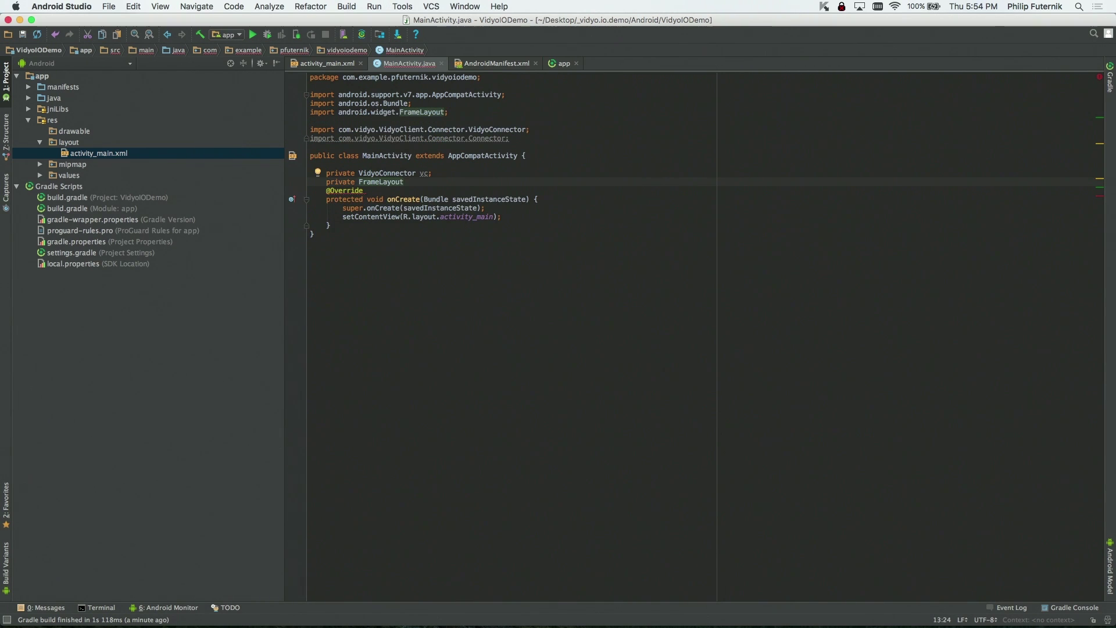
pyautogui.write(' video')
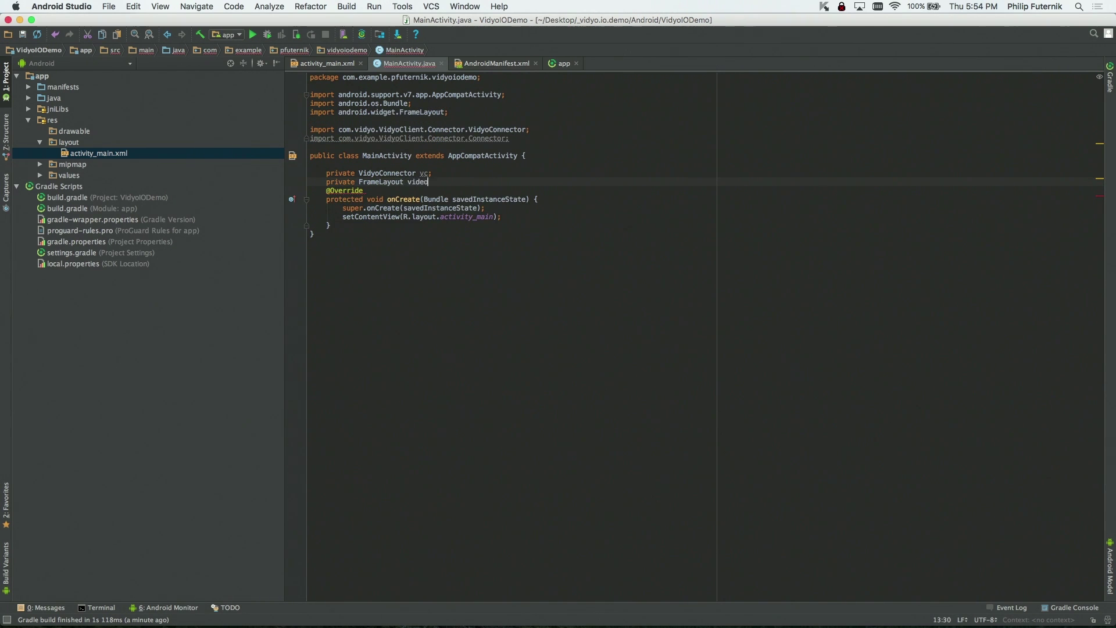
pyautogui.write('rame;')
pyautogui.press('Return')
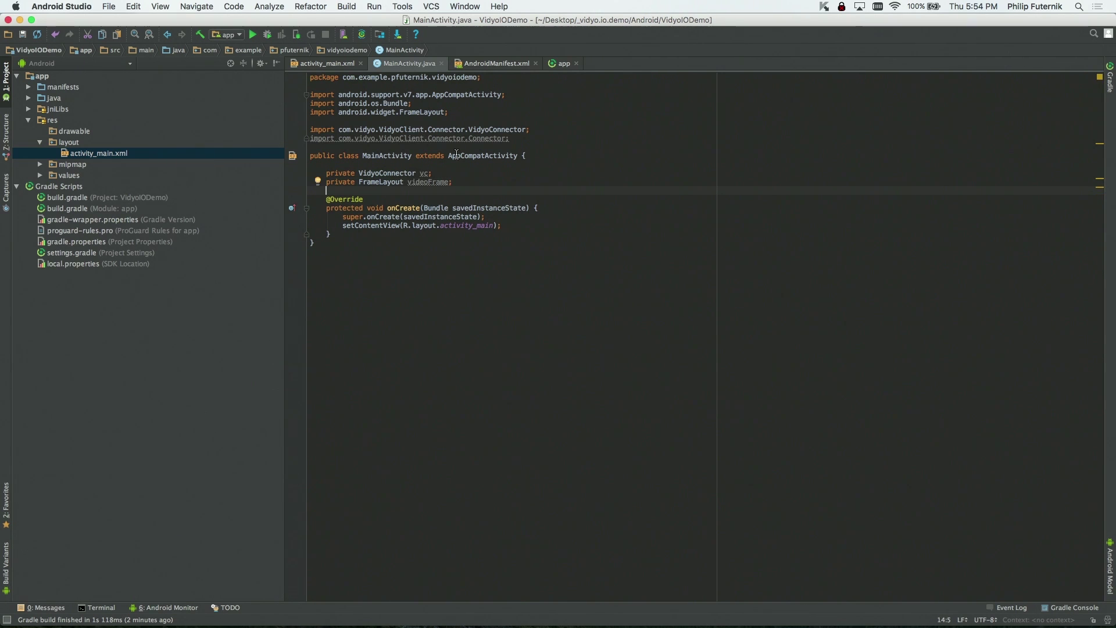
pyautogui.click(509, 217)
pyautogui.write('Connect')
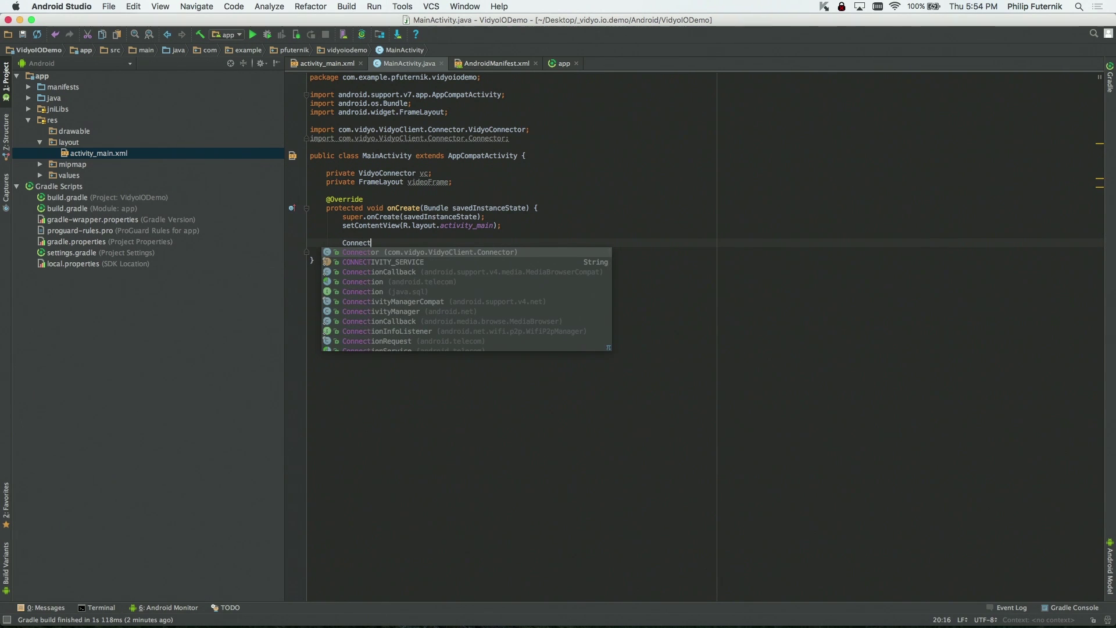
pyautogui.write('or.Set')
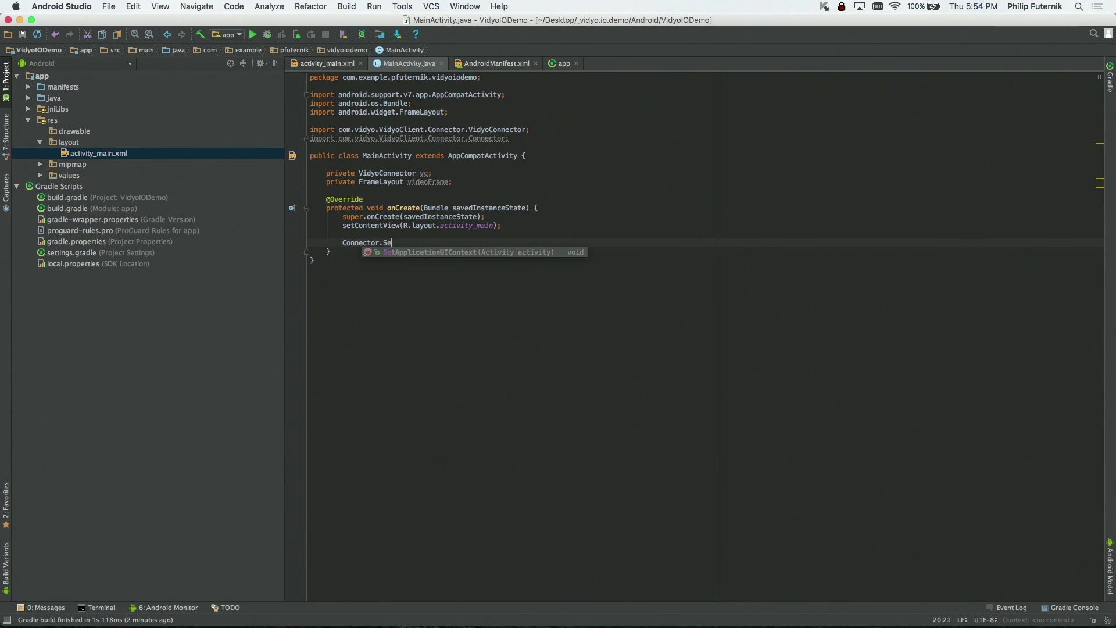
# Step: Add Connector.SetApplicationUIContext(this) and Connector.Initialize() calls to onCreate
pyautogui.press('Return')
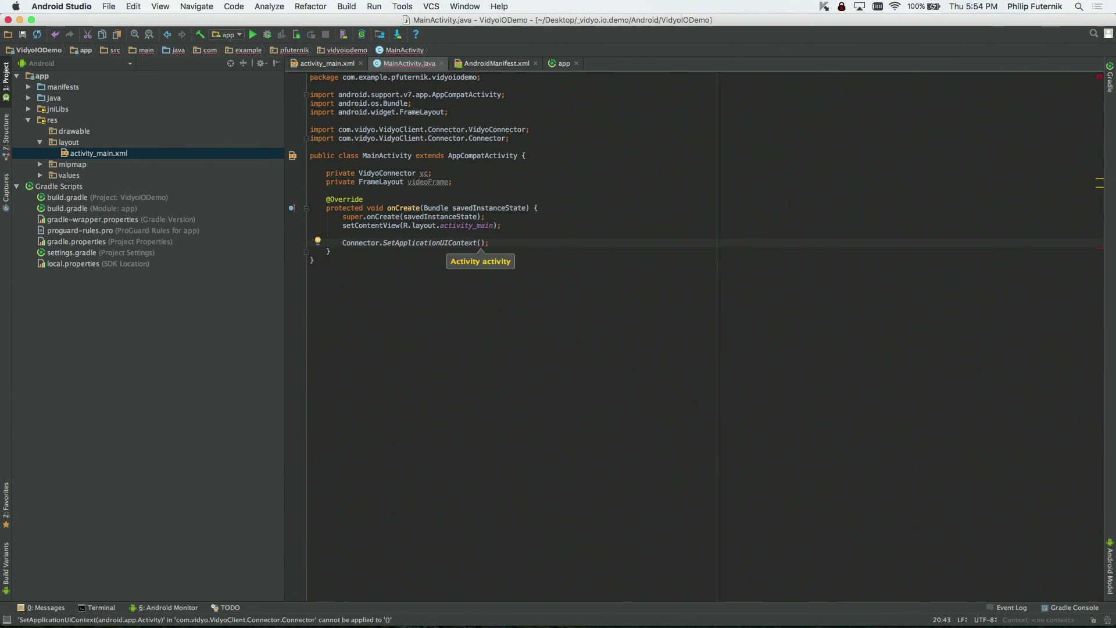
pyautogui.write('this')
pyautogui.press('End')
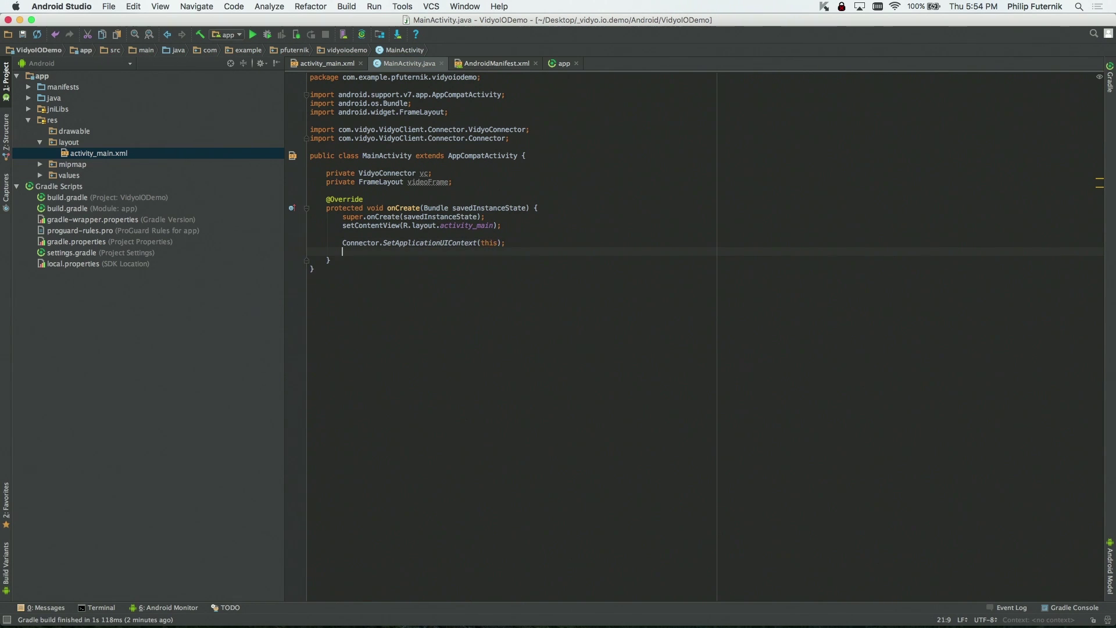
pyautogui.press('Return')
pyautogui.write('Connec')
pyautogui.press('Return')
pyautogui.write('.Ini')
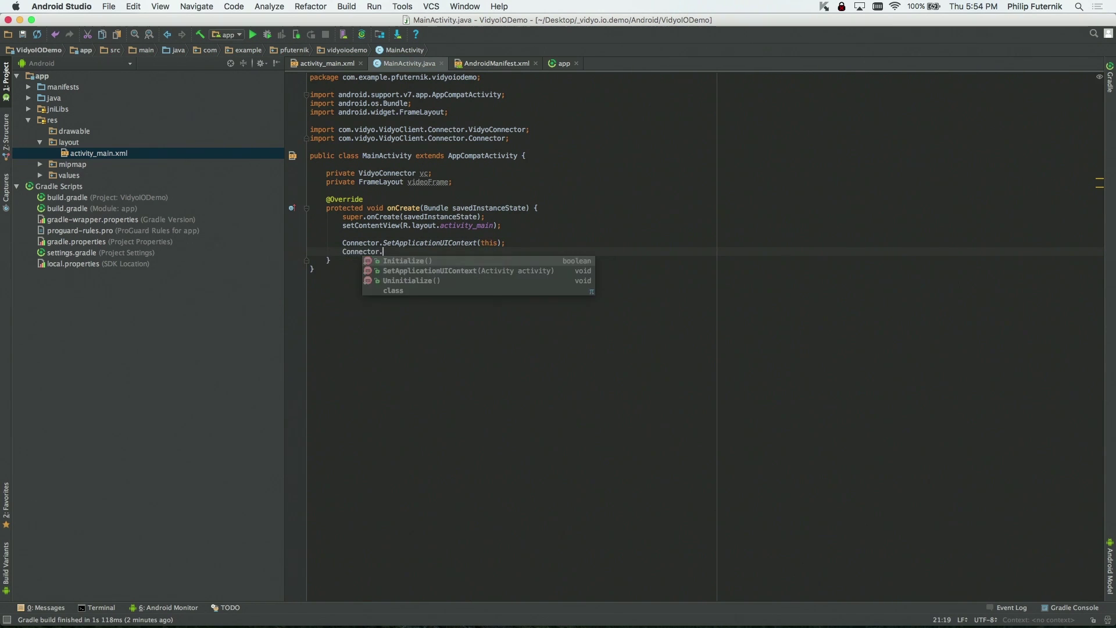
pyautogui.press('Return')
pyautogui.write(';')
# Step: Assign videoFrame = (FrameLayout)findViewById(R.id.videoFrame) and leave blank lines after onCreate
pyautogui.press('Down')
pyautogui.press('Return')
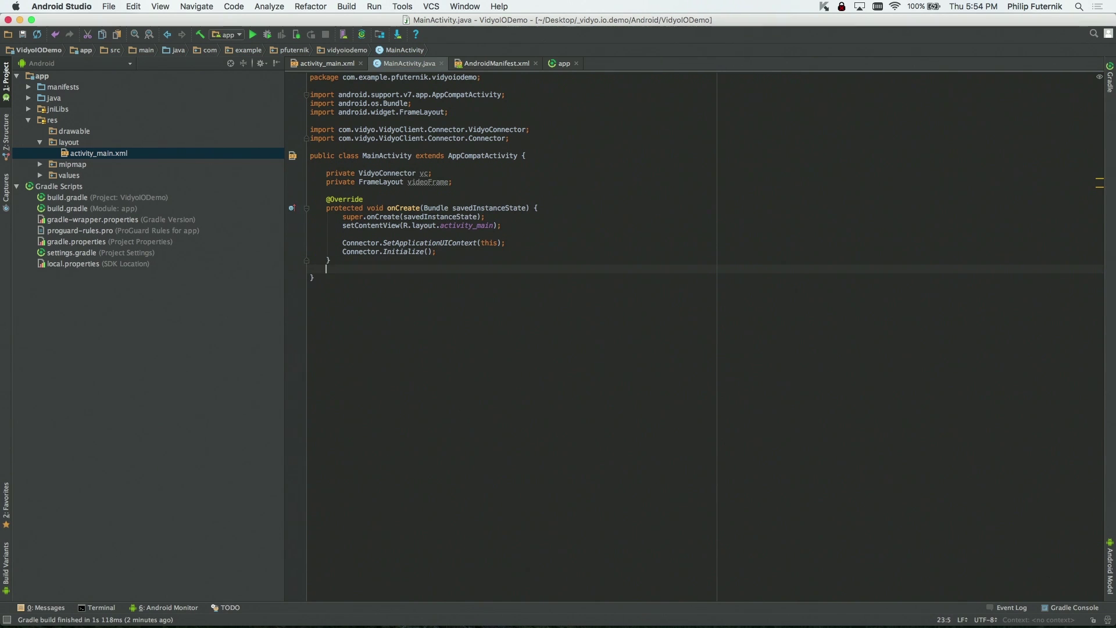
pyautogui.press('Up')
pyautogui.press('Left')
pyautogui.press('Left')
pyautogui.press('Return')
pyautogui.write('videoF')
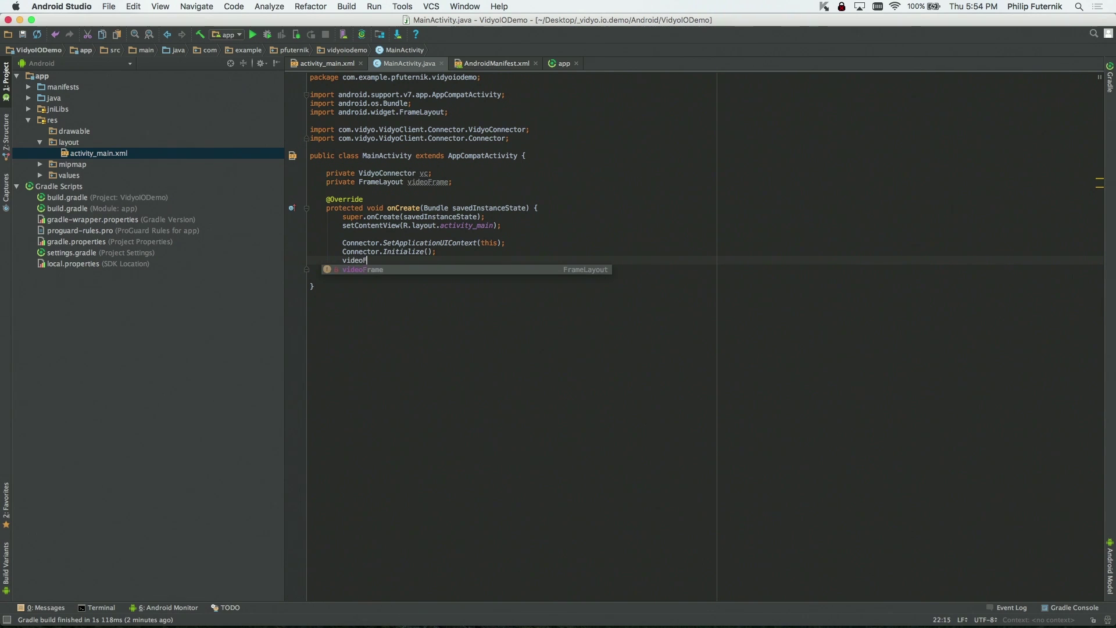
pyautogui.write('rame = (')
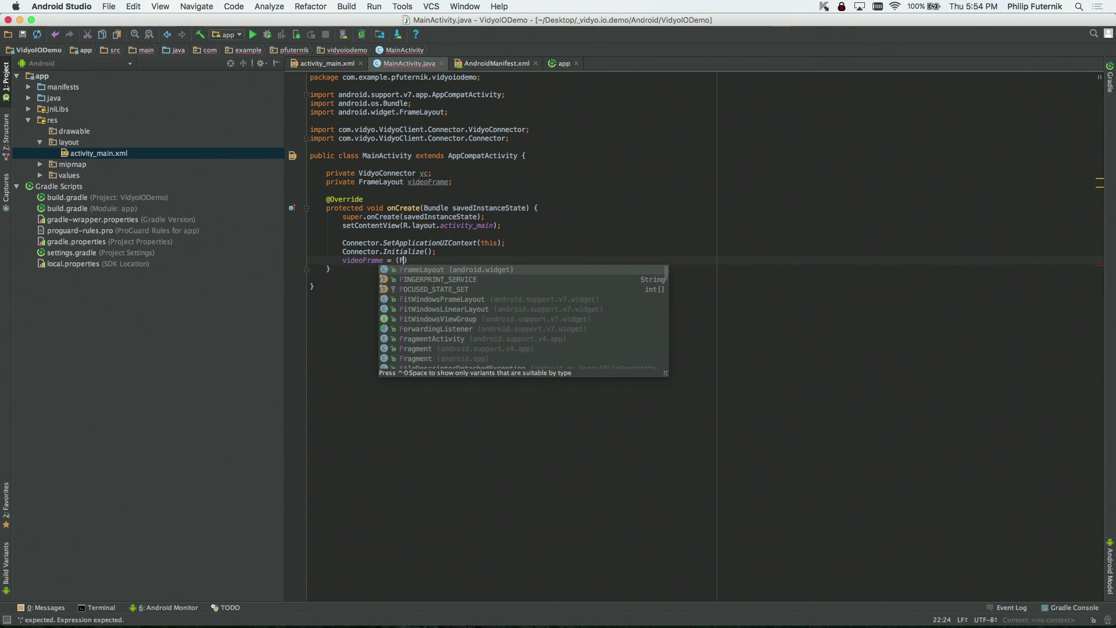
pyautogui.write('FrameLayout)')
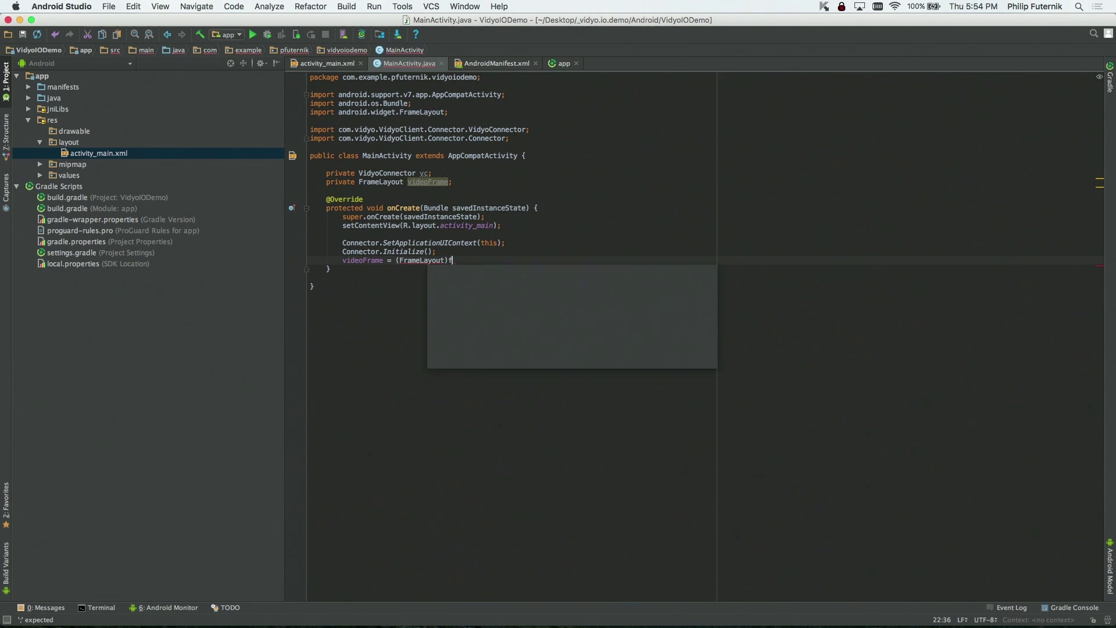
pyautogui.write('find')
pyautogui.press('Return')
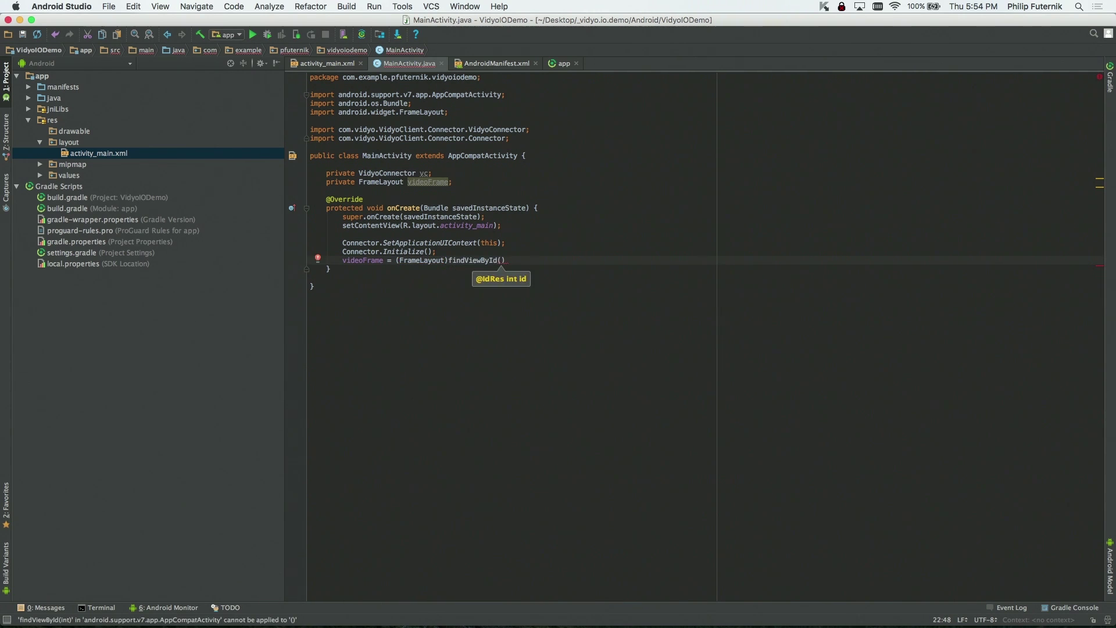
pyautogui.write('R.id.')
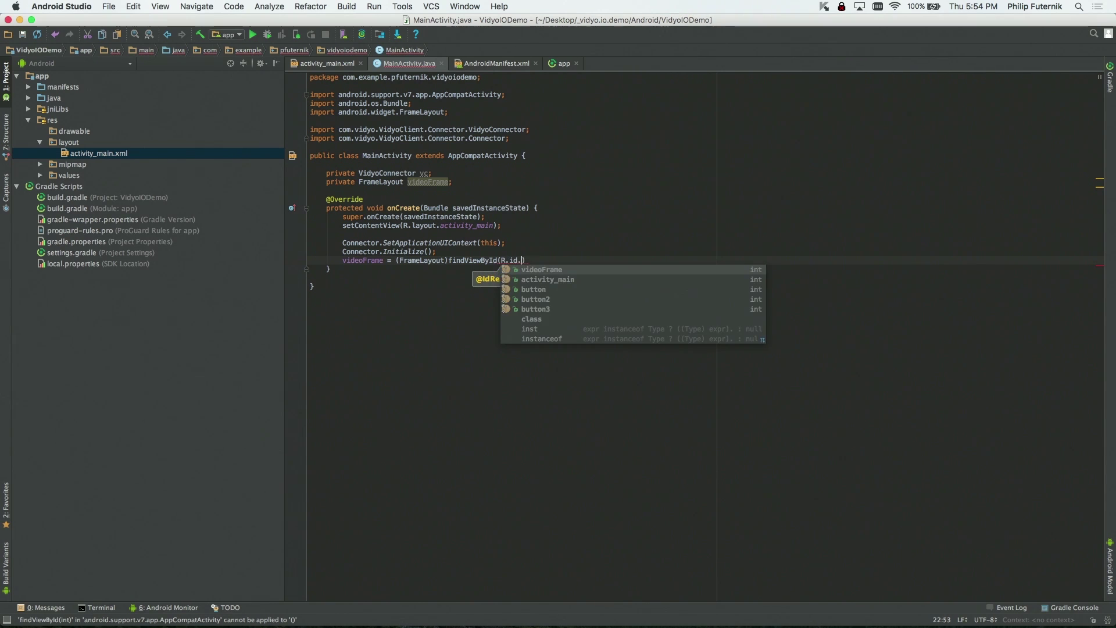
pyautogui.write('videoFrame')
pyautogui.press('Return')
pyautogui.write(';')
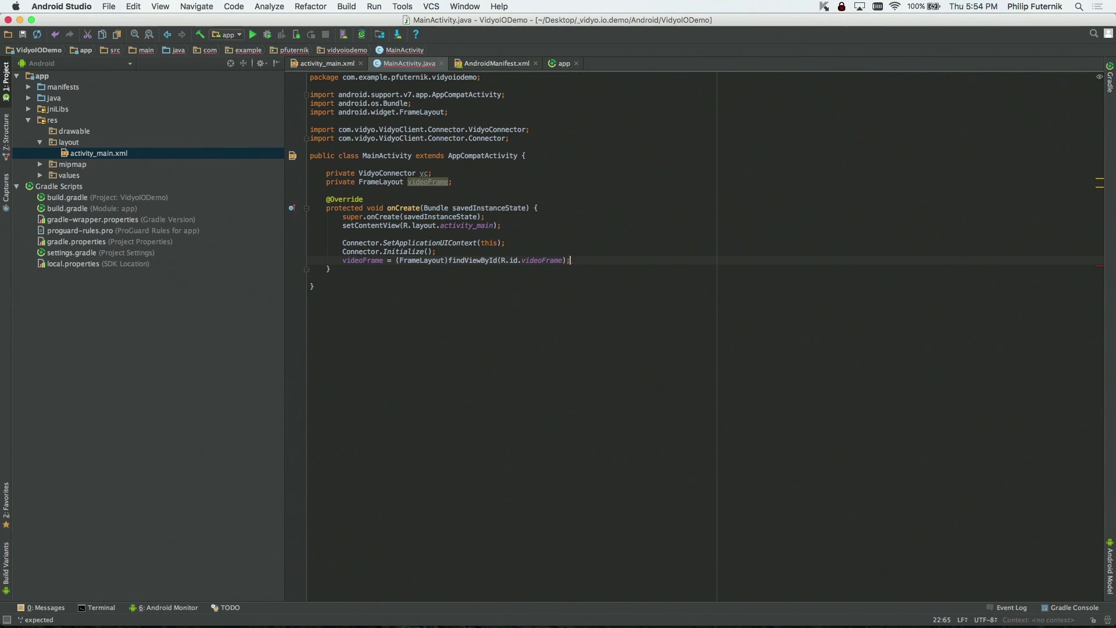
pyautogui.press('Down')
pyautogui.press('End')
pyautogui.press('Return')
pyautogui.press('Return')
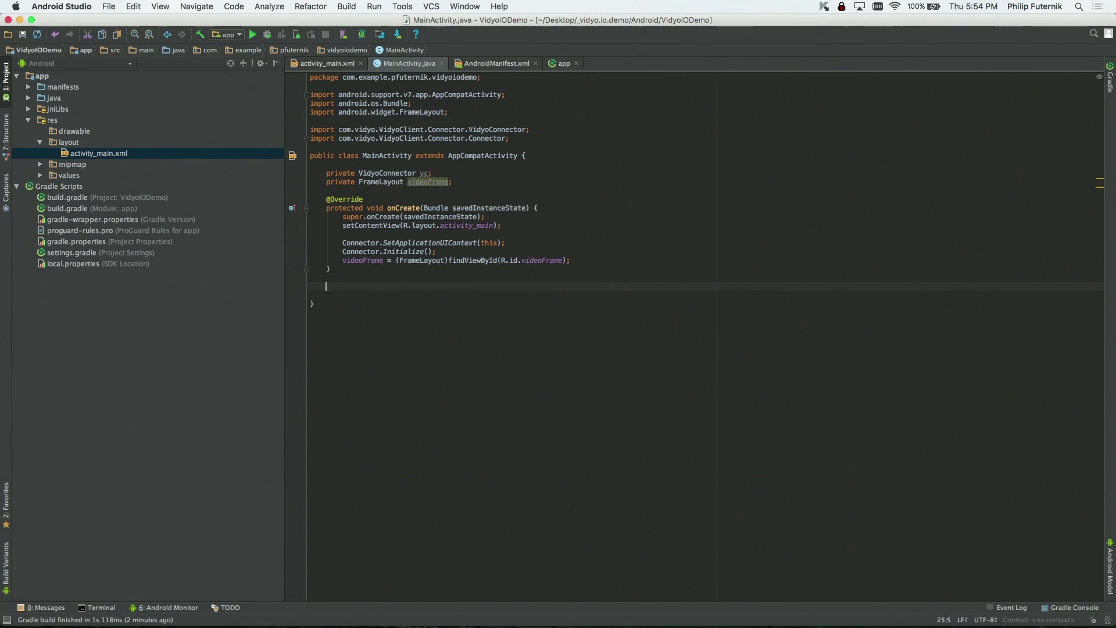
pyautogui.write('pi')
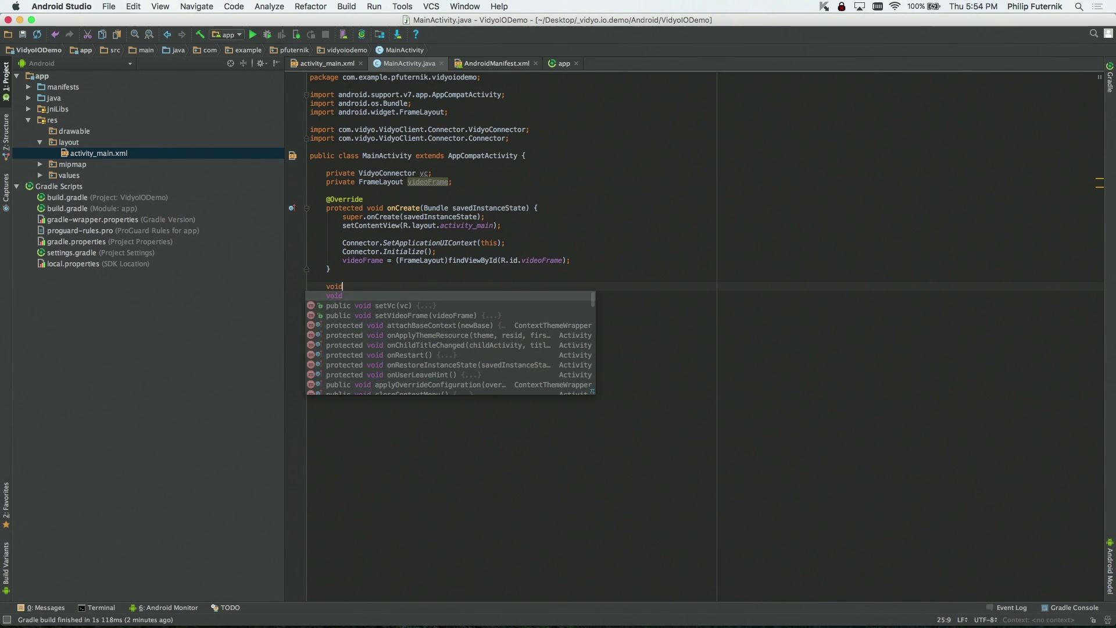
# Step: Declare the method public void Start(View v)
pyautogui.press('BackSpace')
pyautogui.write('p')
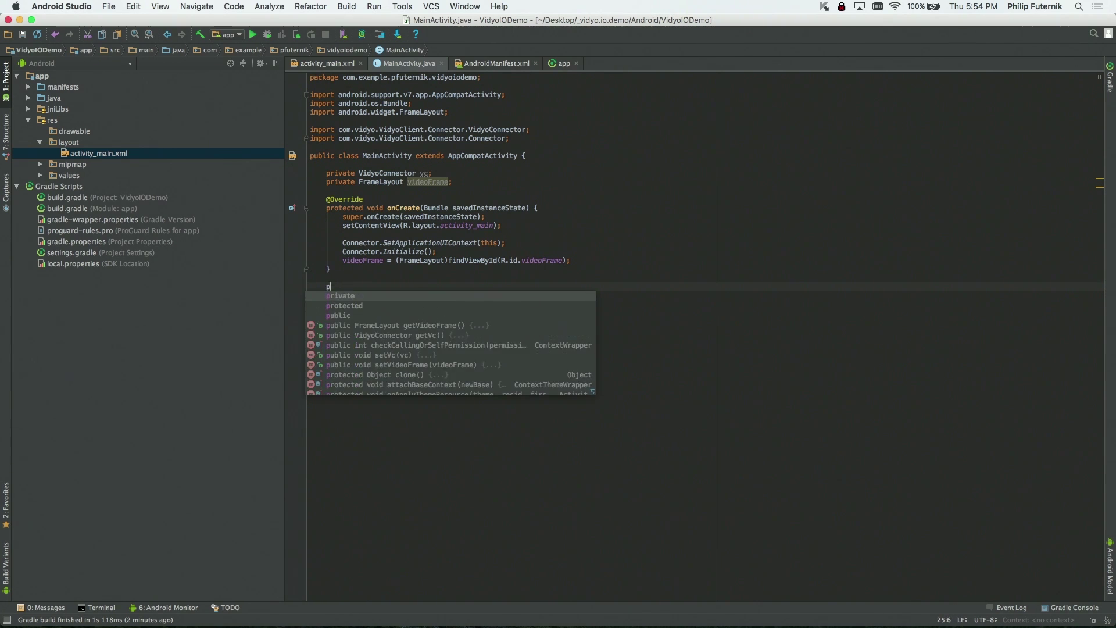
pyautogui.write('ublic void ')
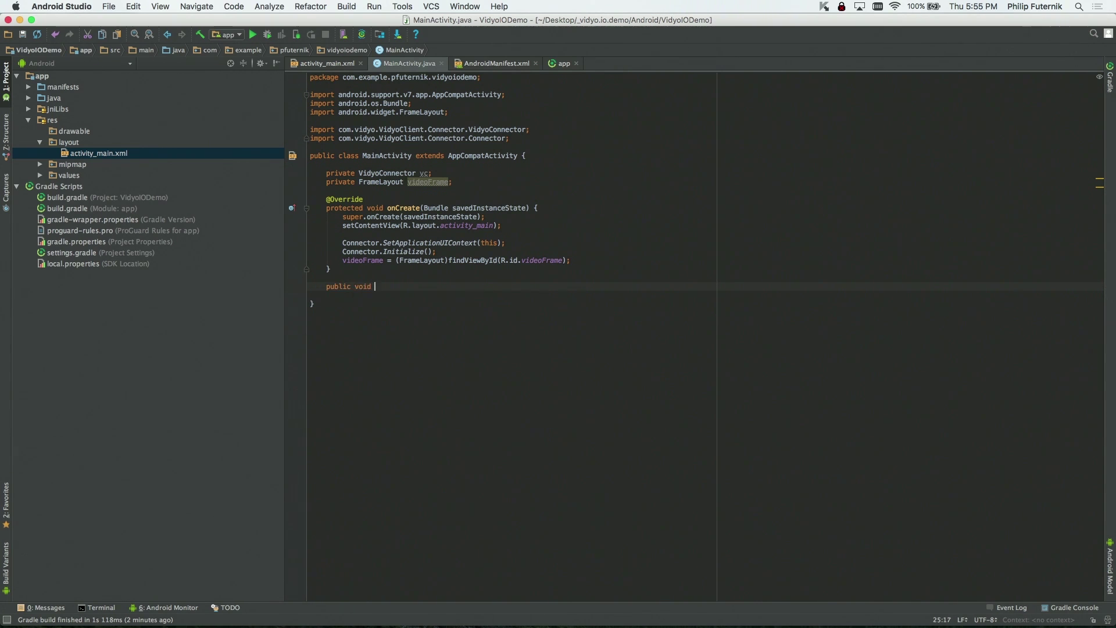
pyautogui.write('Start')
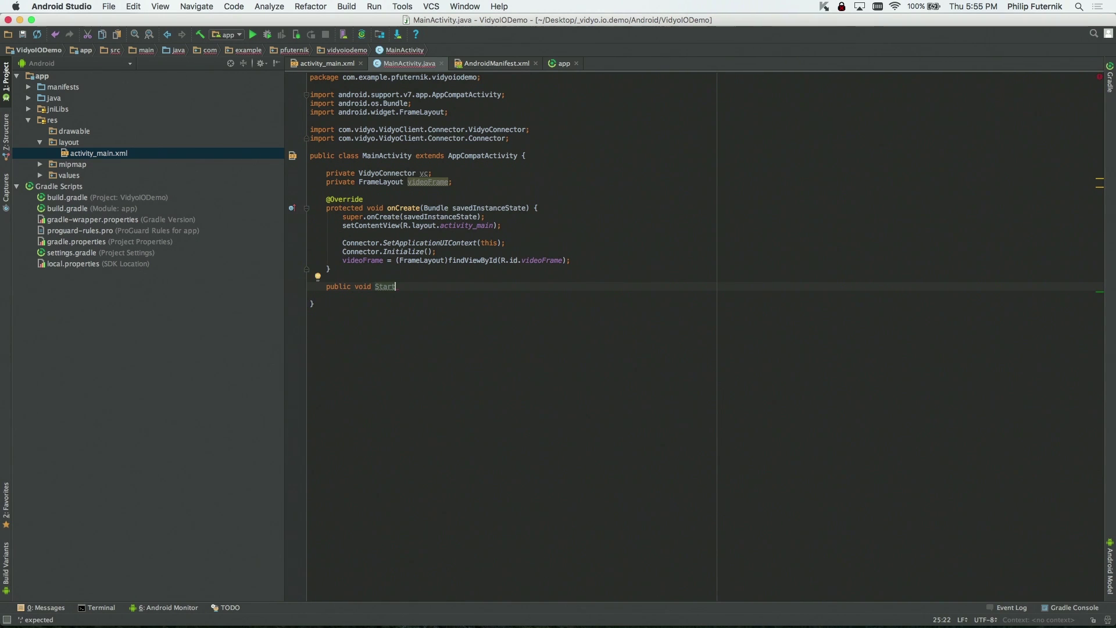
pyautogui.write('(View')
pyautogui.press('Tab')
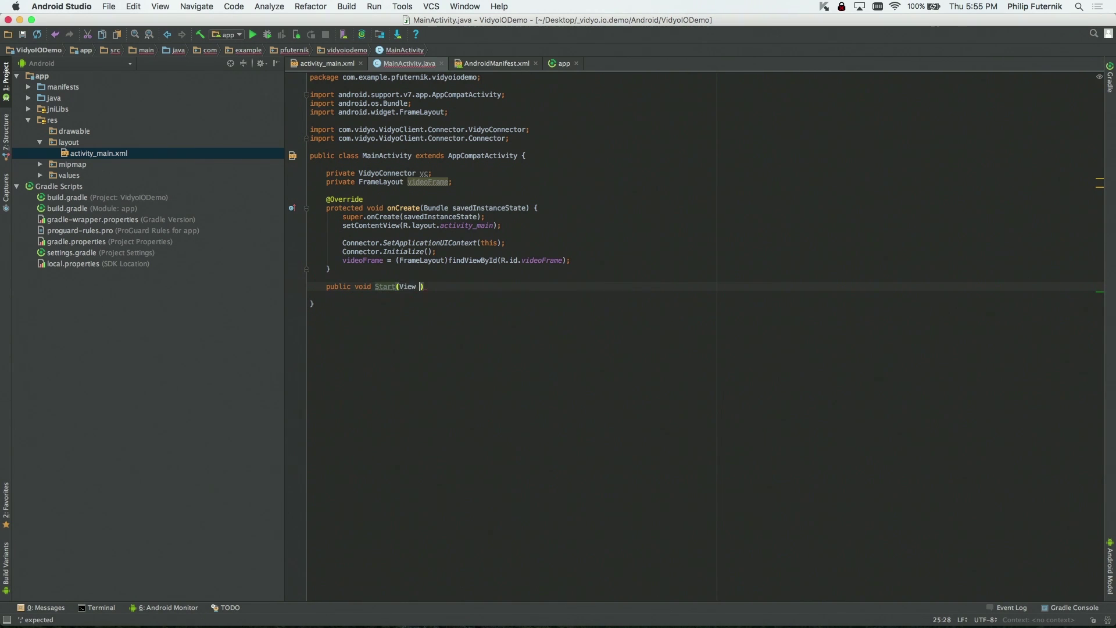
pyautogui.press('BackSpace')
pyautogui.press('BackSpace')
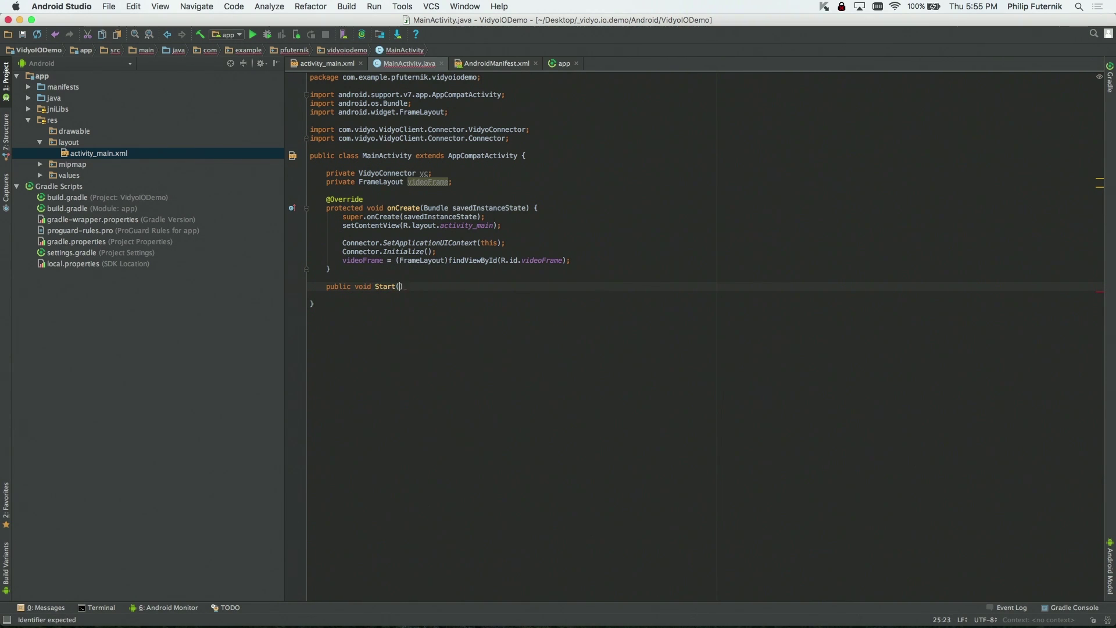
pyautogui.write('Vie')
pyautogui.press('Tab')
pyautogui.write('v')
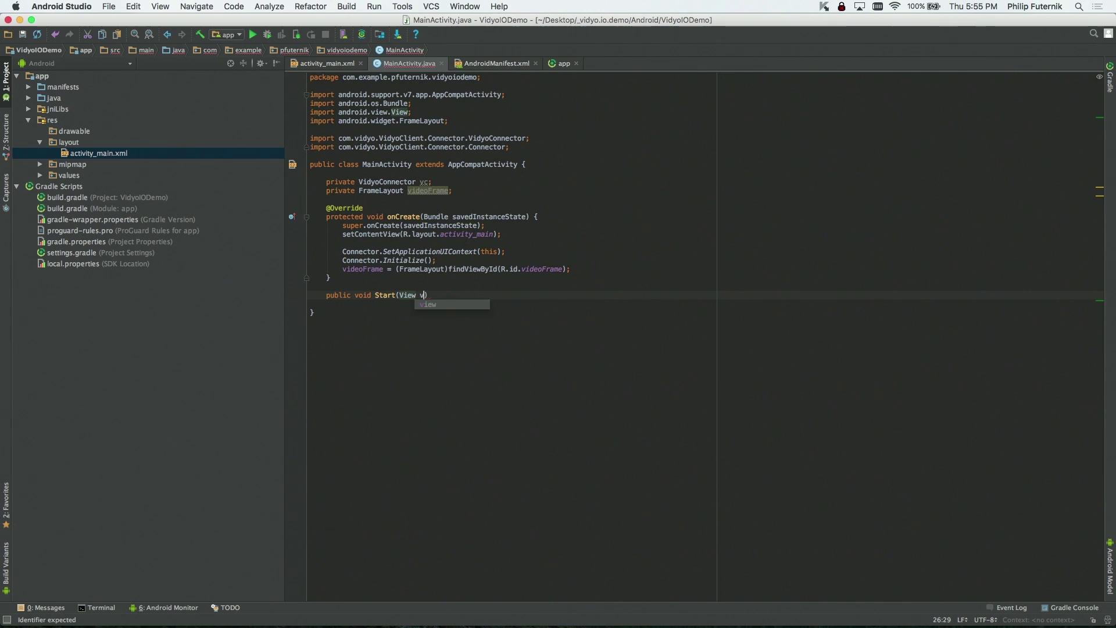
pyautogui.write(') {')
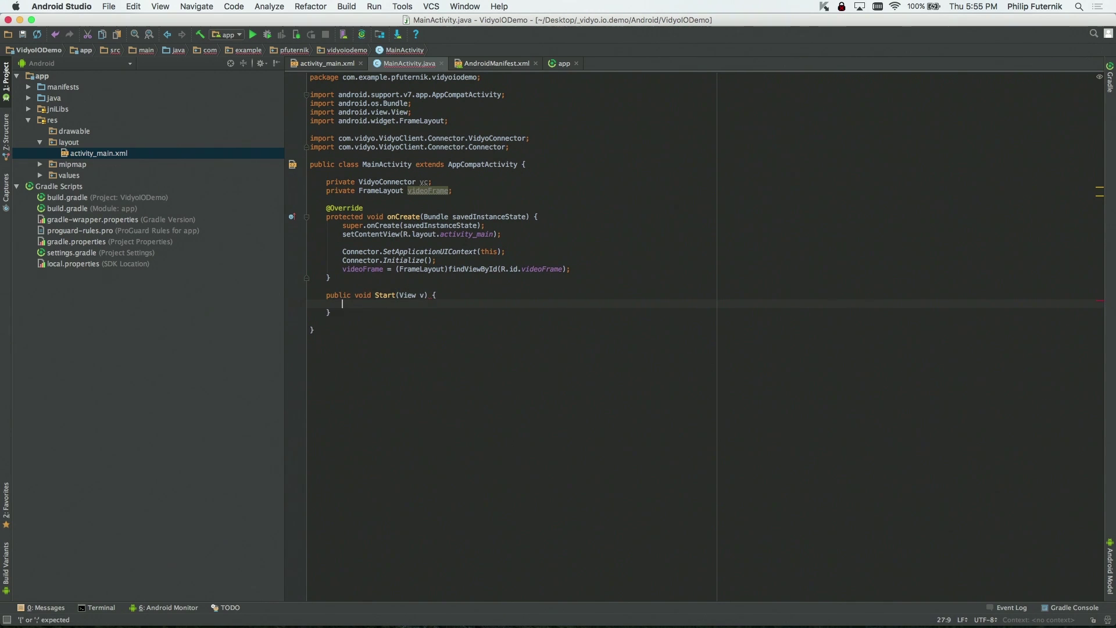
# Step: In Start, set vc = new VidyoConnector(videoFrame, VIDYO_CONNECTORVIEWSTYLE_Default, 16, "", "", 0)
pyautogui.press('Return')
pyautogui.write('vc = n')
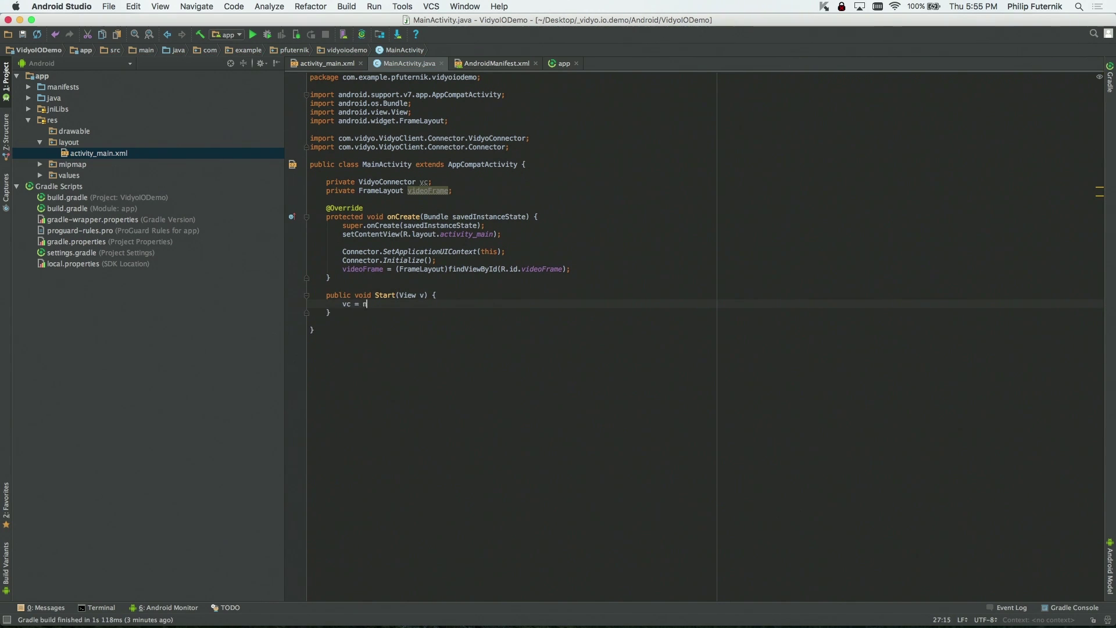
pyautogui.write('ew Vid')
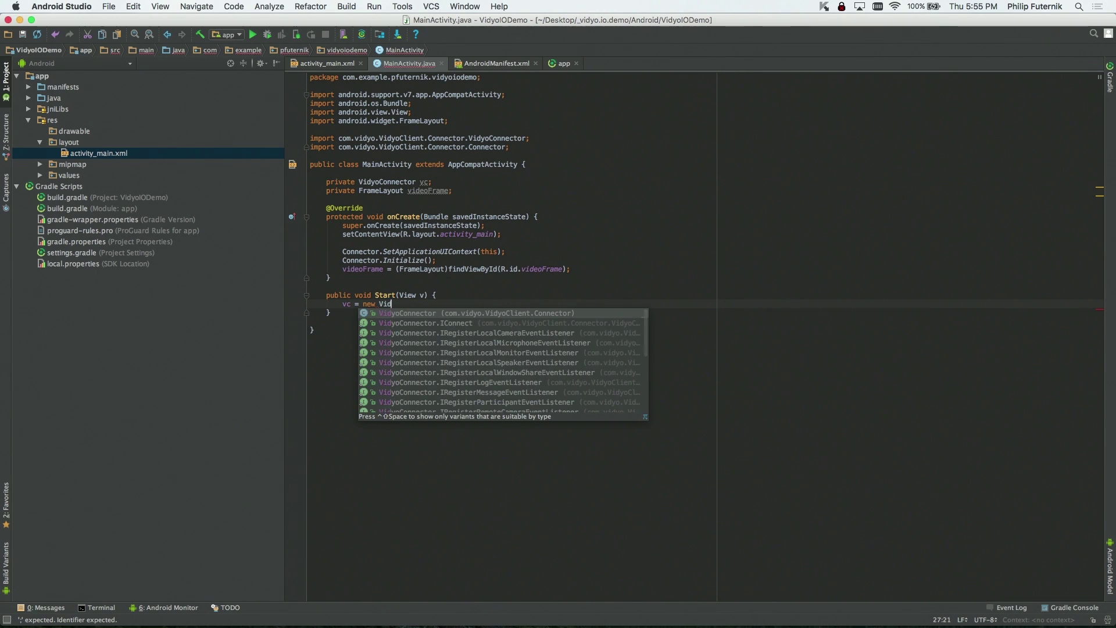
pyautogui.press('Return')
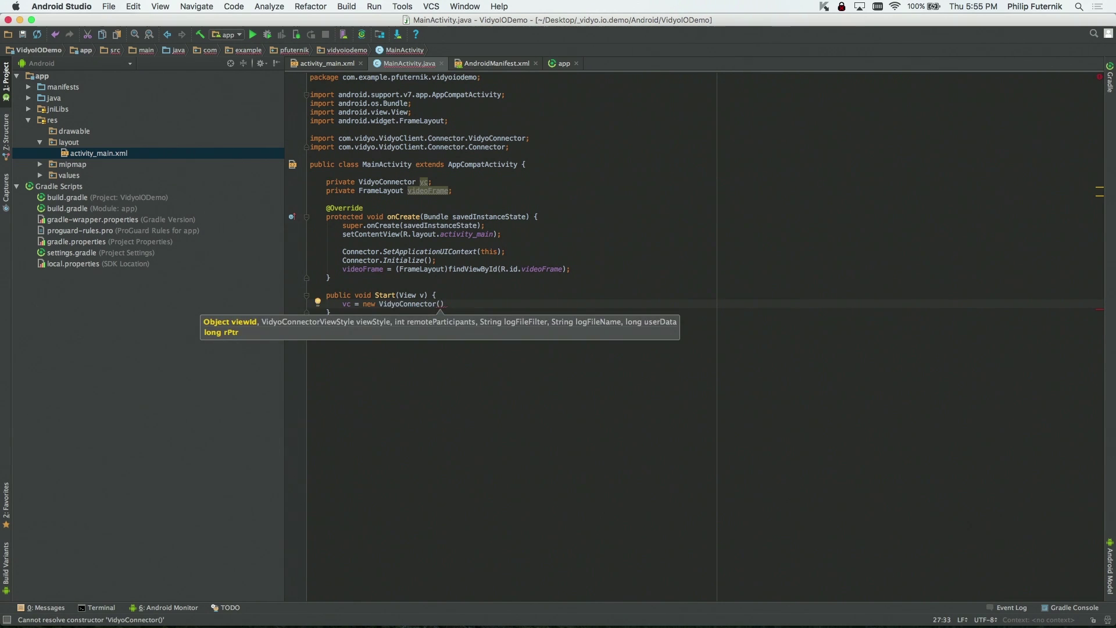
pyautogui.write('vi')
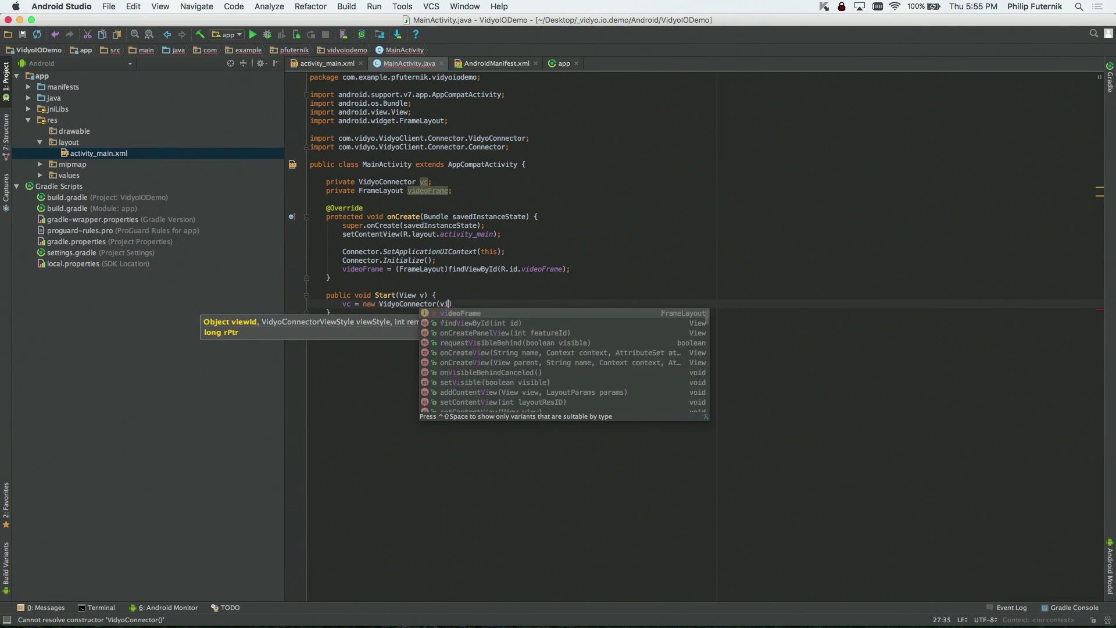
pyautogui.write('d')
pyautogui.press('Return')
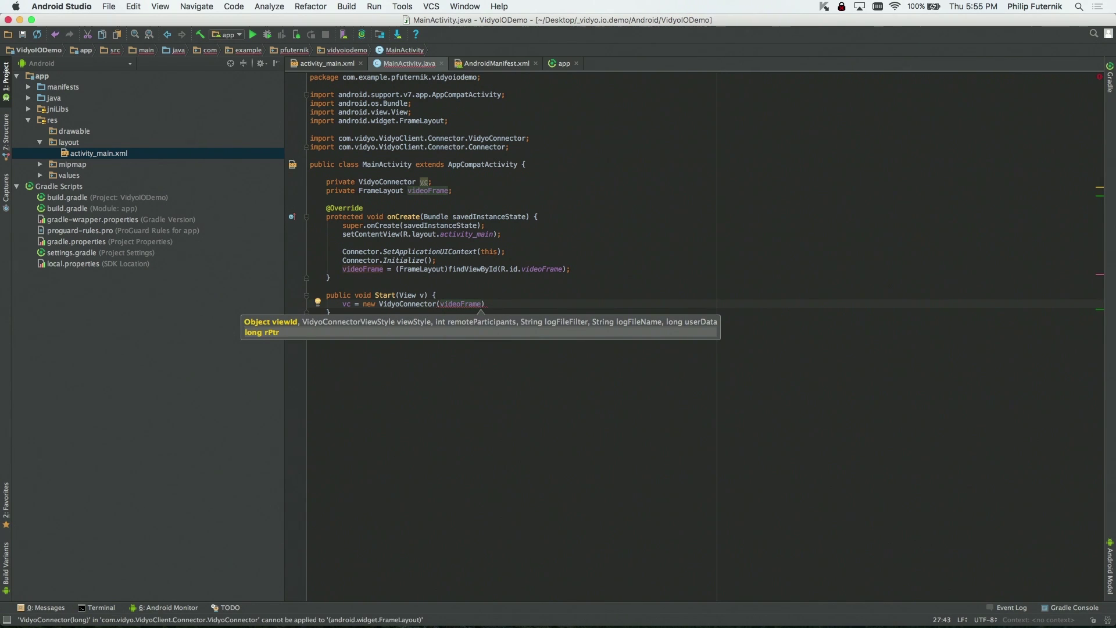
pyautogui.write(', VI')
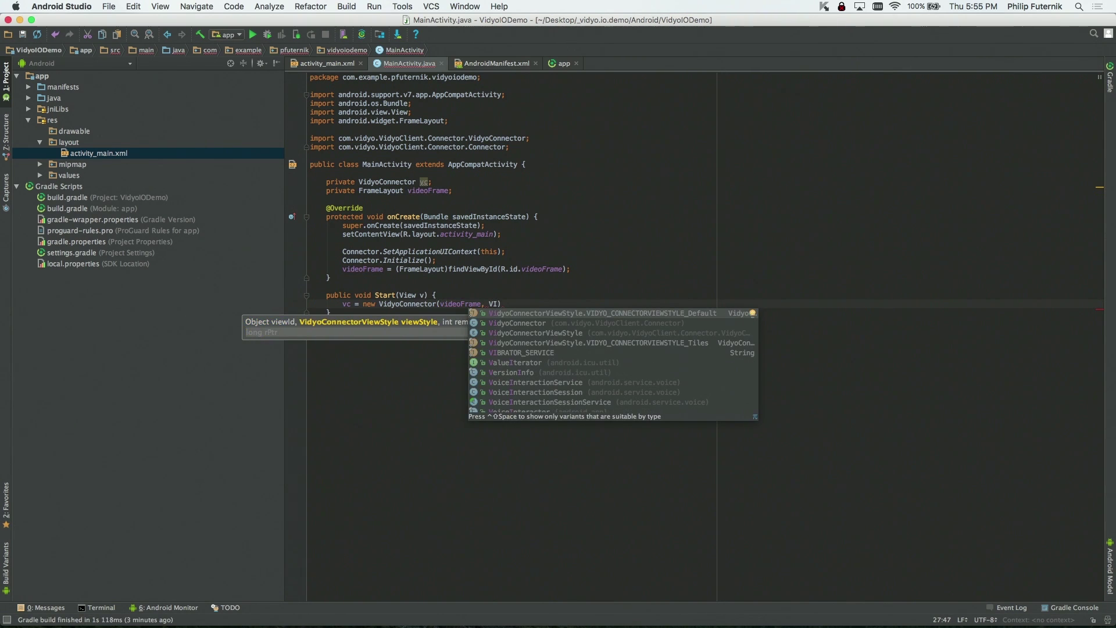
pyautogui.press('Return')
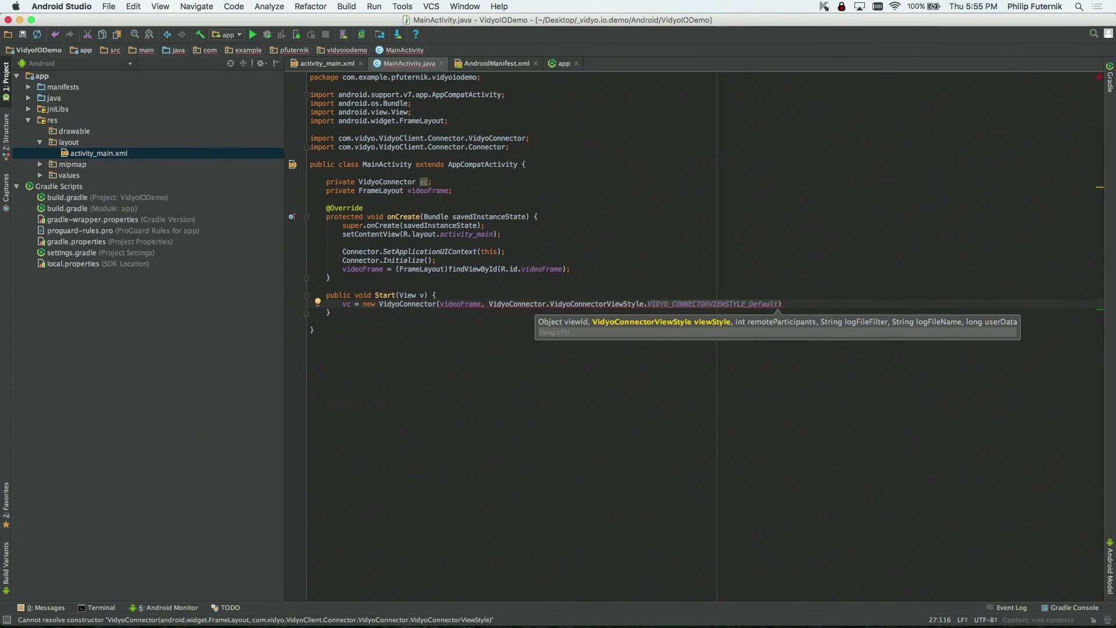
pyautogui.write(', 16')
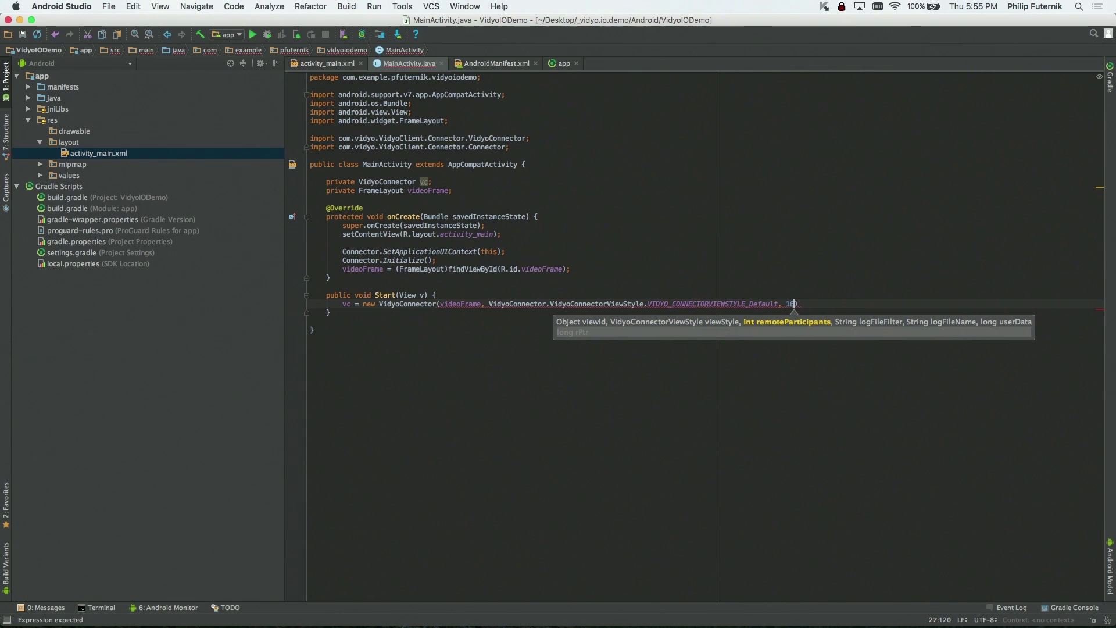
pyautogui.write(', ')
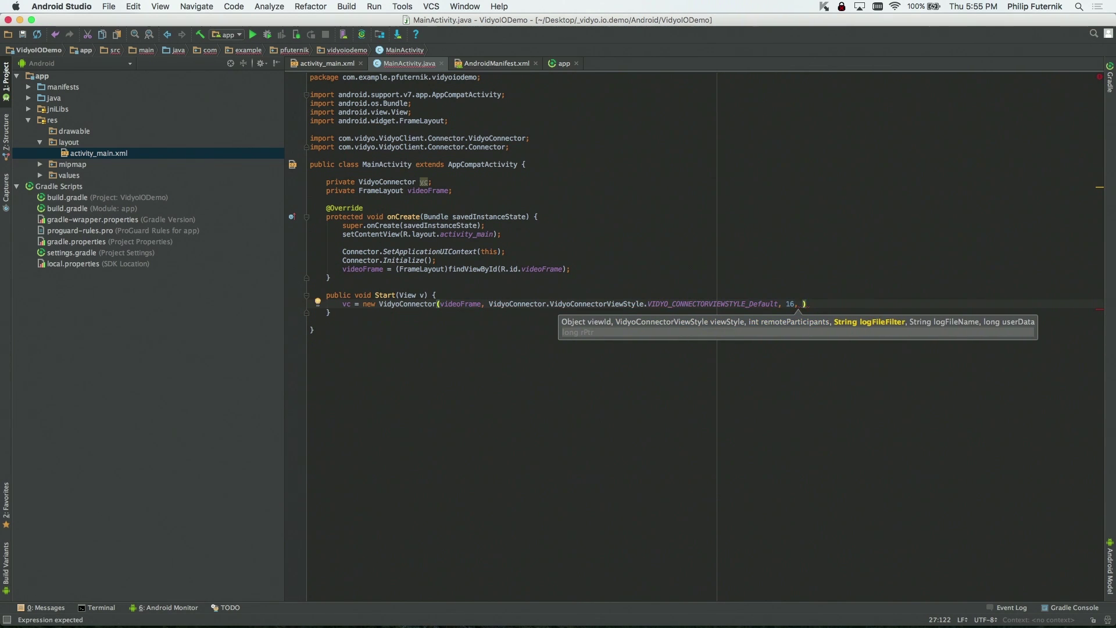
pyautogui.write('"')
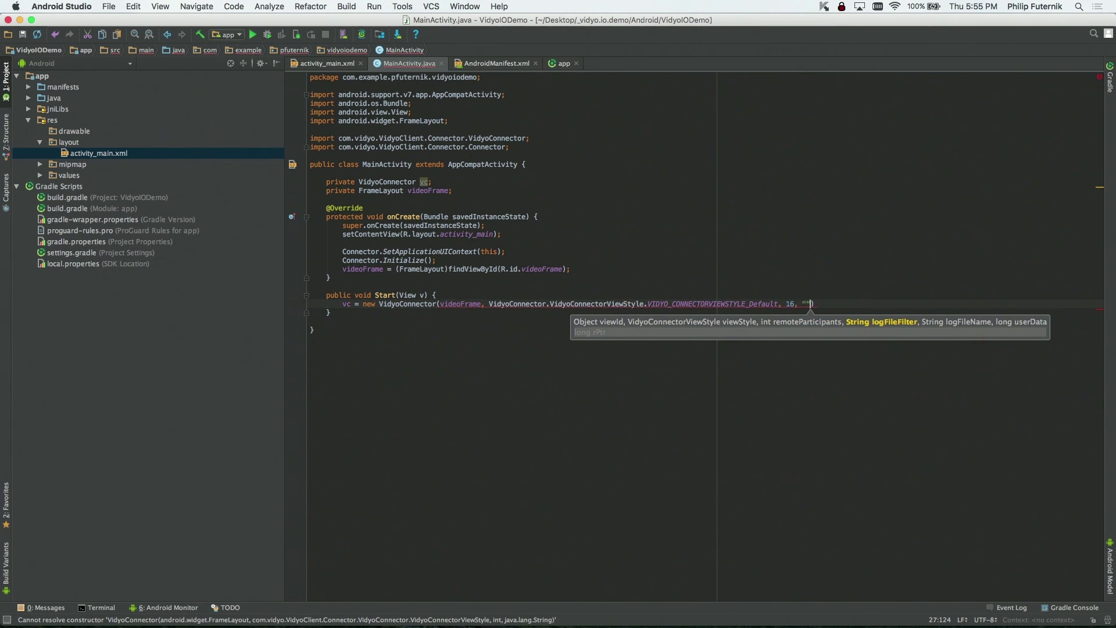
pyautogui.write('", "')
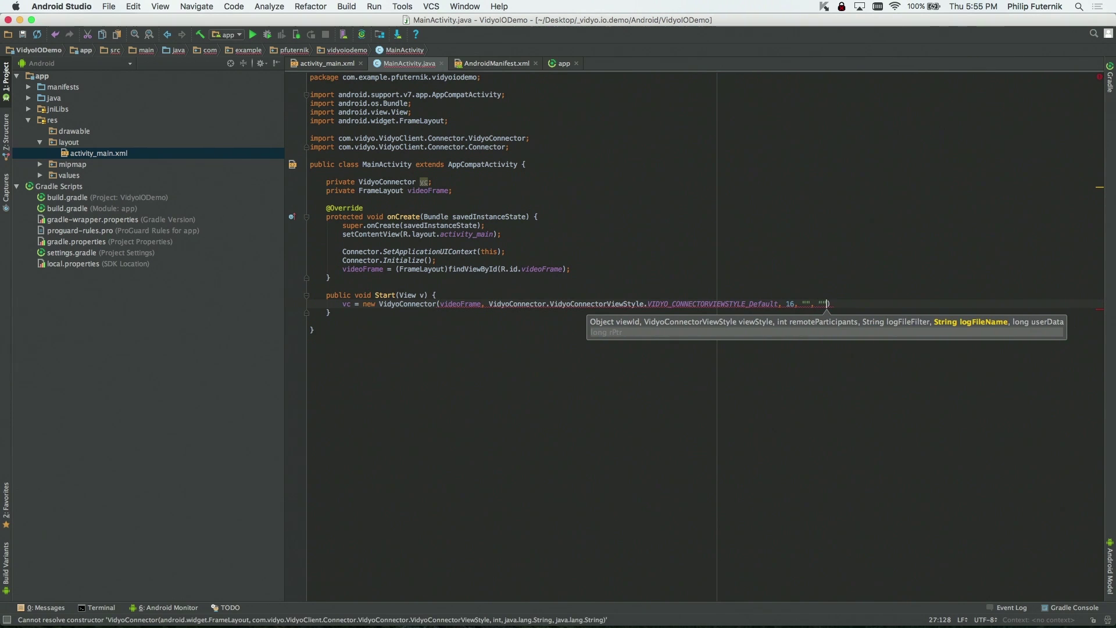
pyautogui.write('", 0')
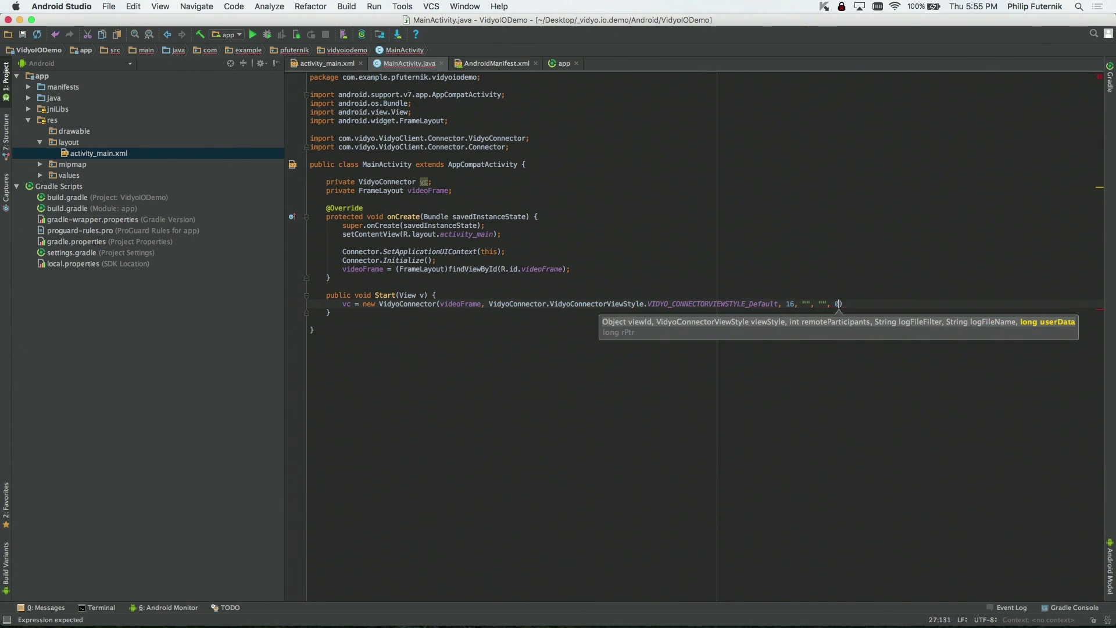
pyautogui.press('Right')
pyautogui.write(';')
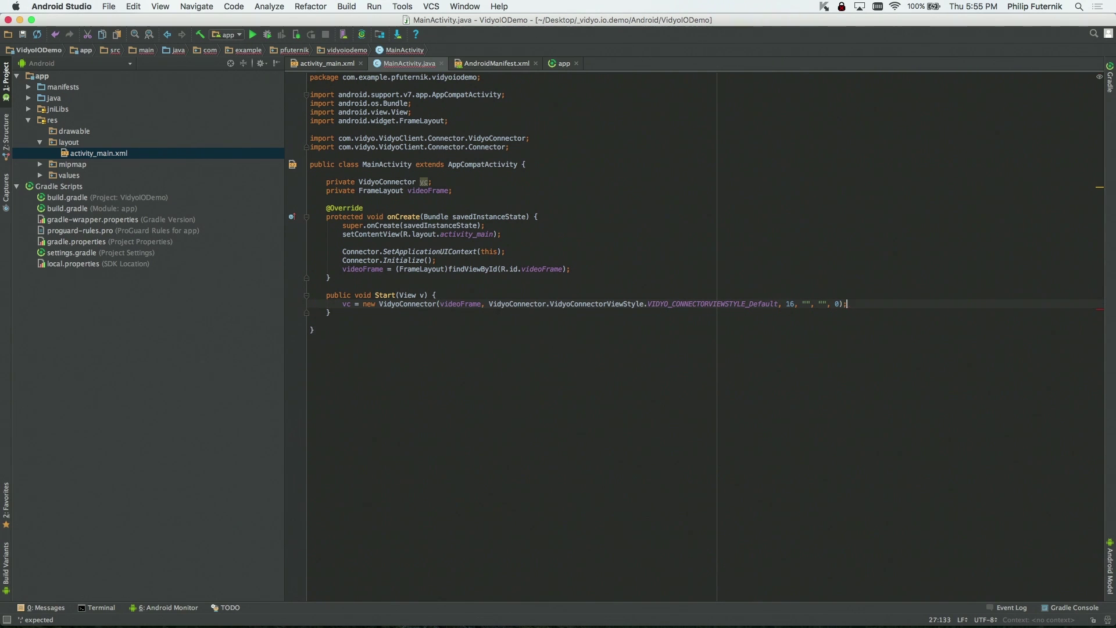
pyautogui.press('Return')
pyautogui.write('vc')
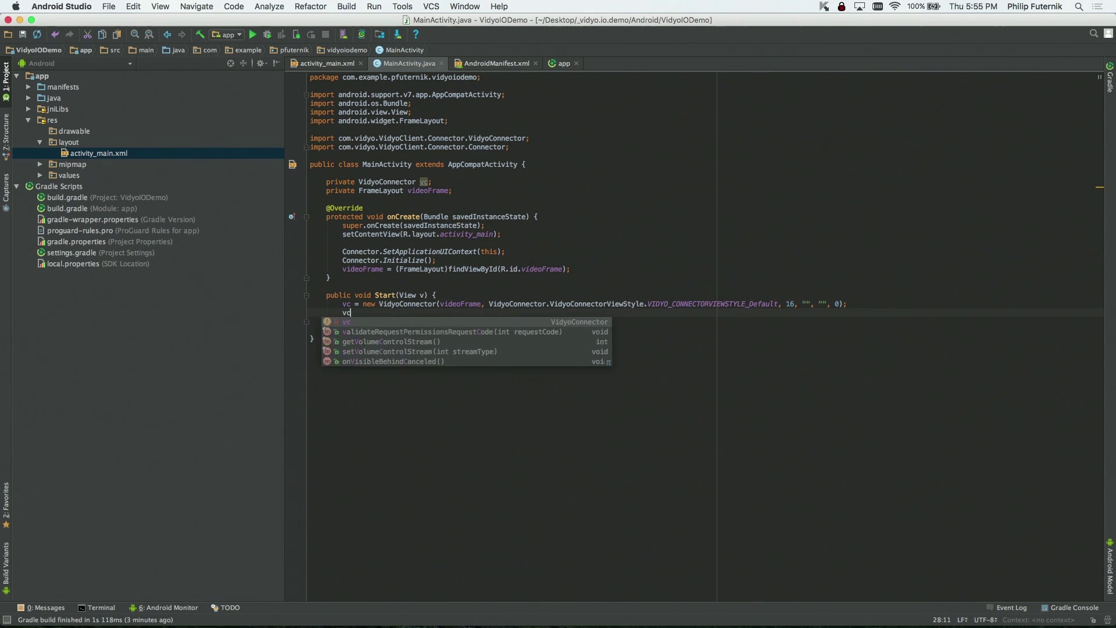
pyautogui.write('.S')
# Step: Add vc.ShowViewAt(videoFrame, 0, 0, videoFrame.getWidth(), videoFrame.getHeight()) to Start, then start a line below
pyautogui.press('Tab')
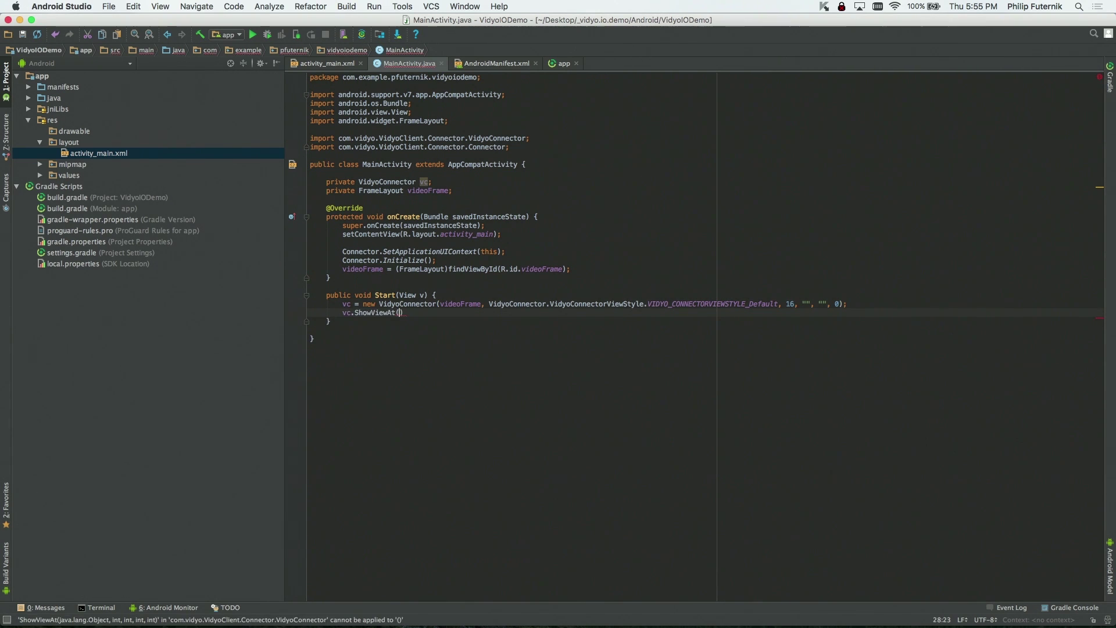
pyautogui.write('vide')
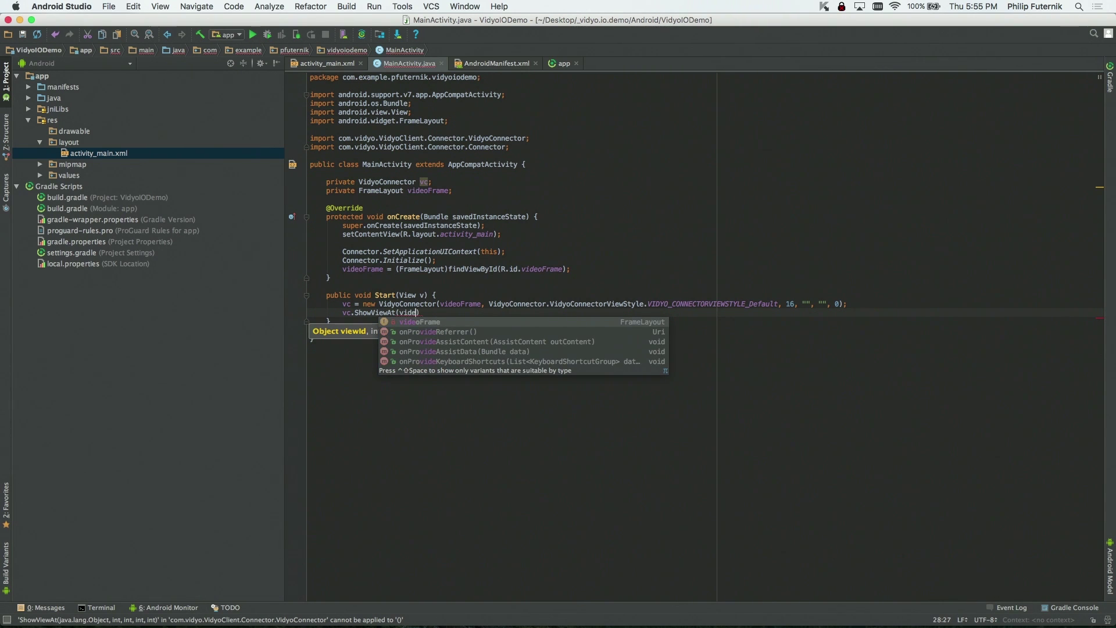
pyautogui.press('Tab')
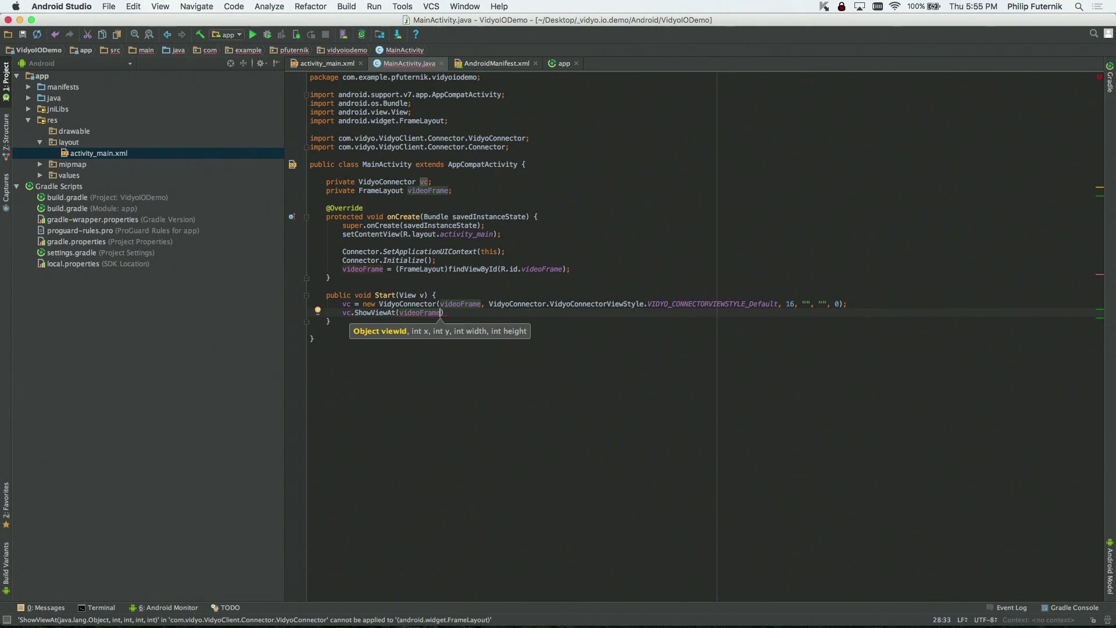
pyautogui.write(', 0, 0')
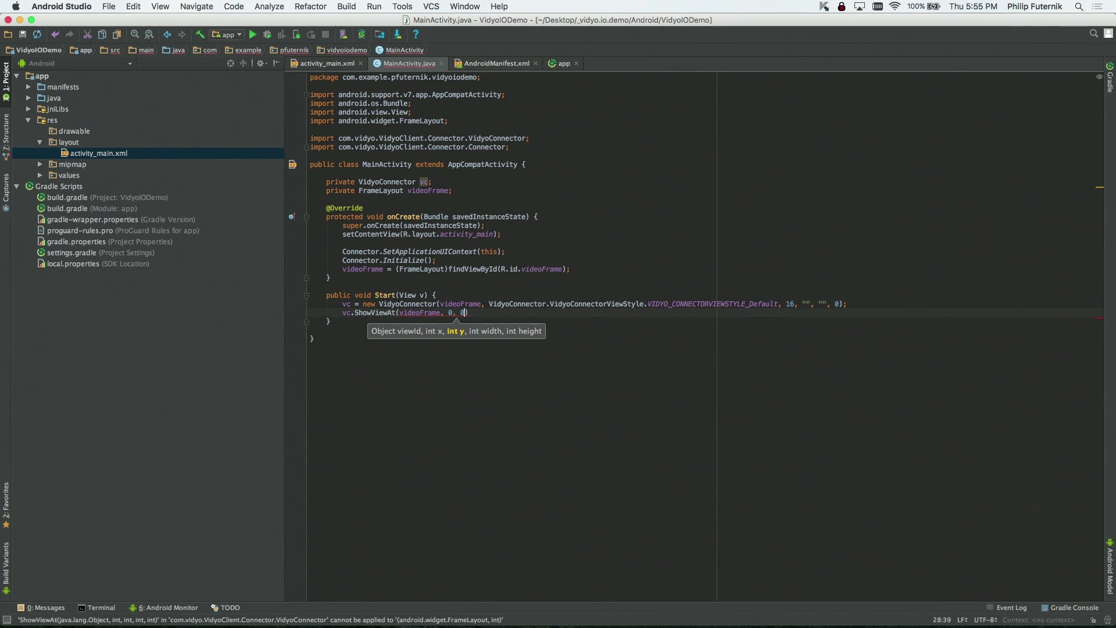
pyautogui.write(', ')
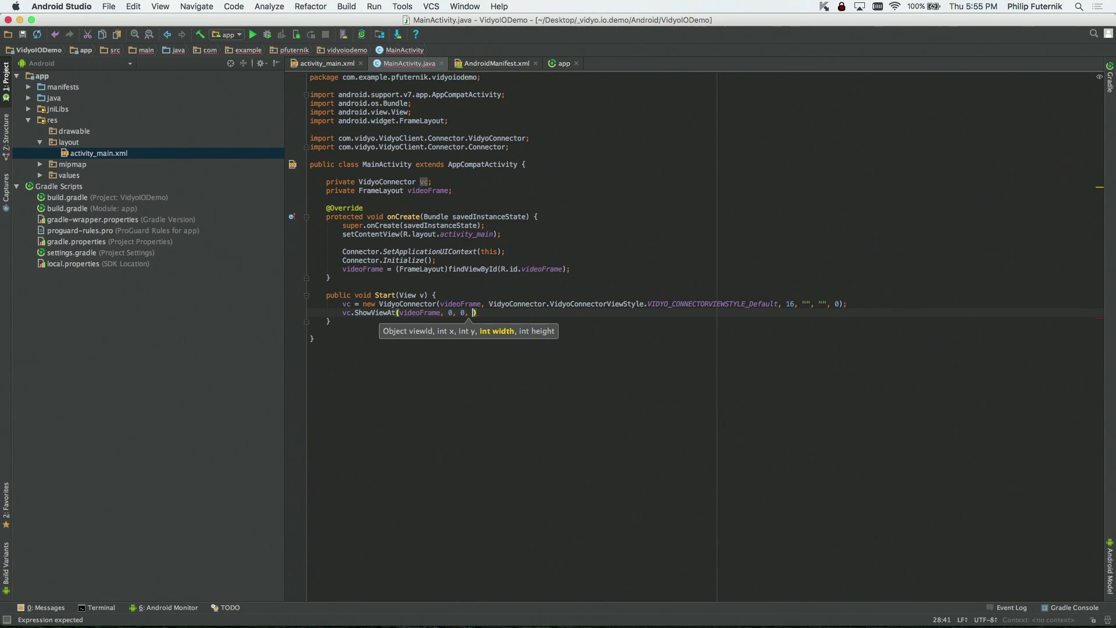
pyautogui.write('vid')
pyautogui.press('Tab')
pyautogui.write('.')
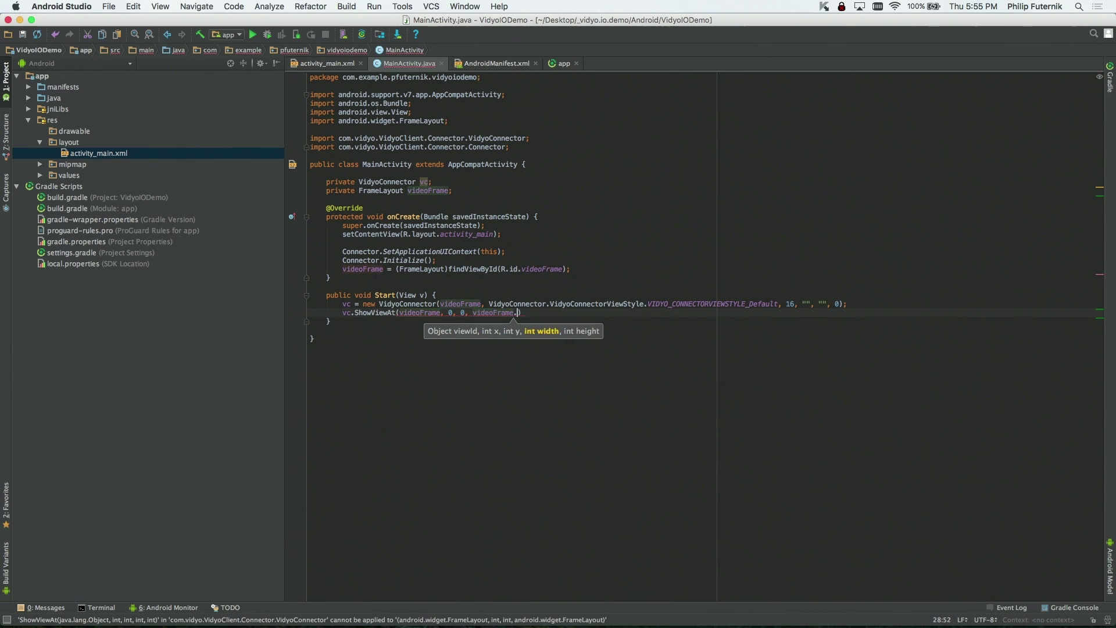
pyautogui.write('getW')
pyautogui.press('Tab')
pyautogui.write(', ')
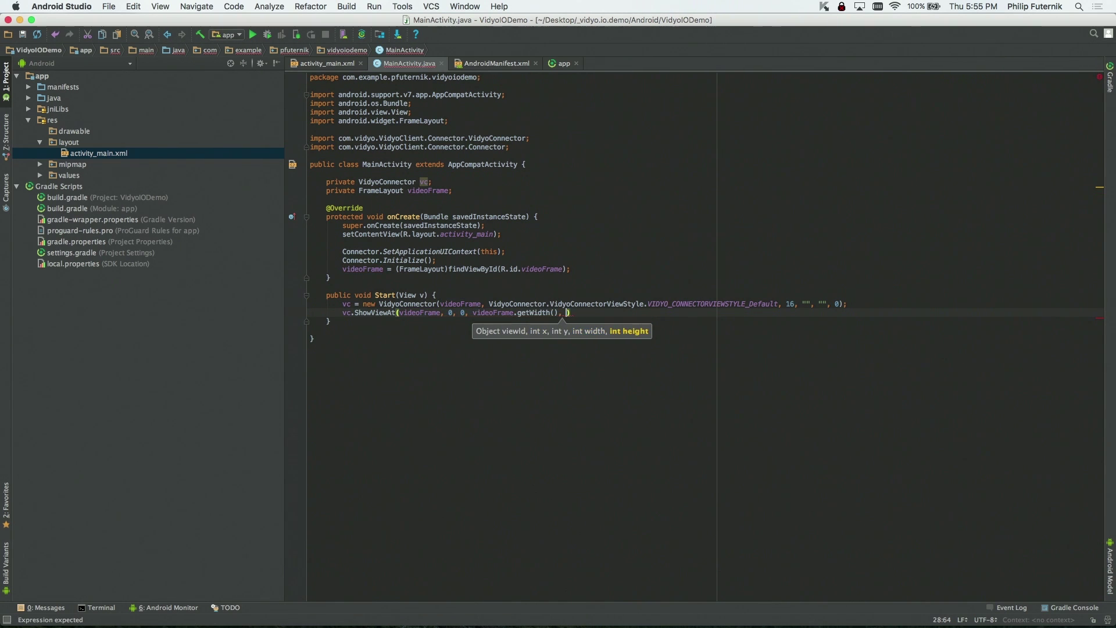
pyautogui.write('vid')
pyautogui.press('Tab')
pyautogui.write('.ge')
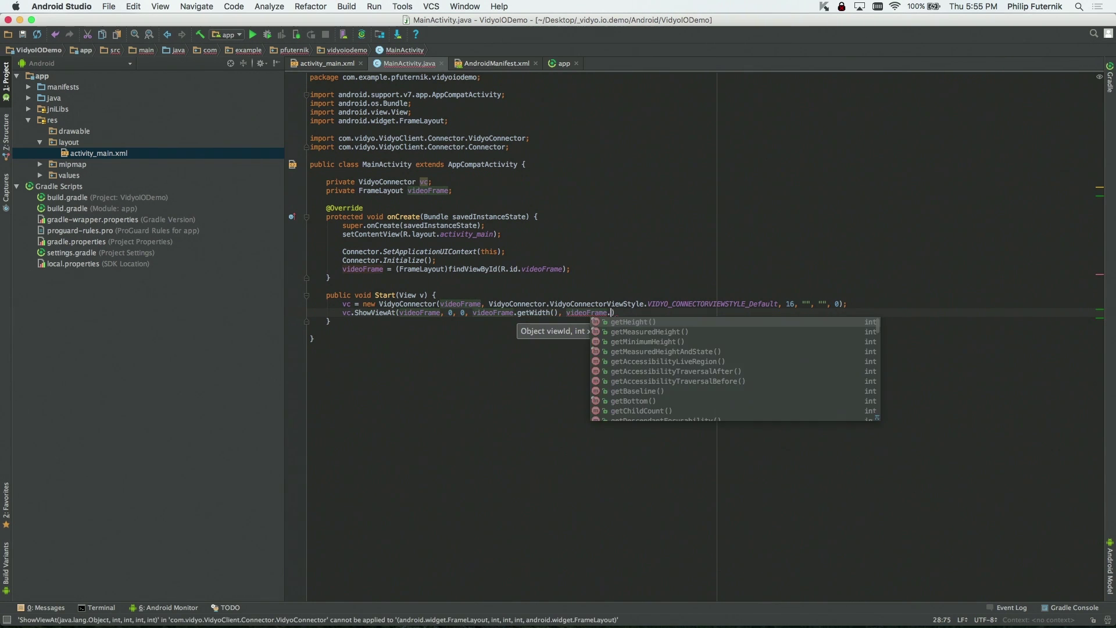
pyautogui.press('Tab')
pyautogui.write(')')
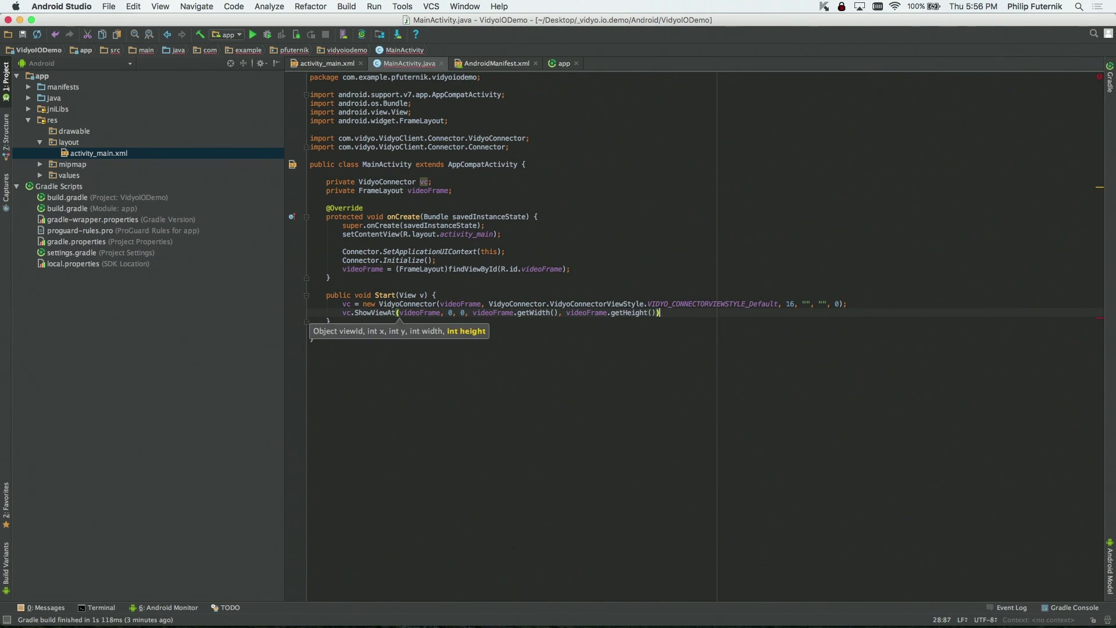
pyautogui.write(';')
pyautogui.press('Down')
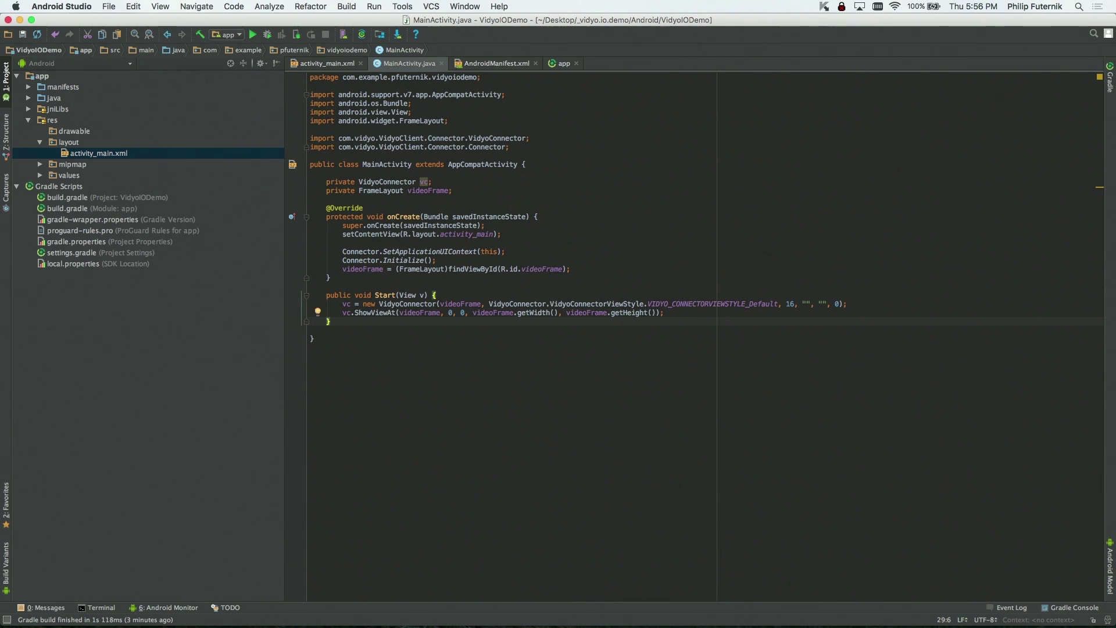
pyautogui.press('Return')
pyautogui.write('publi')
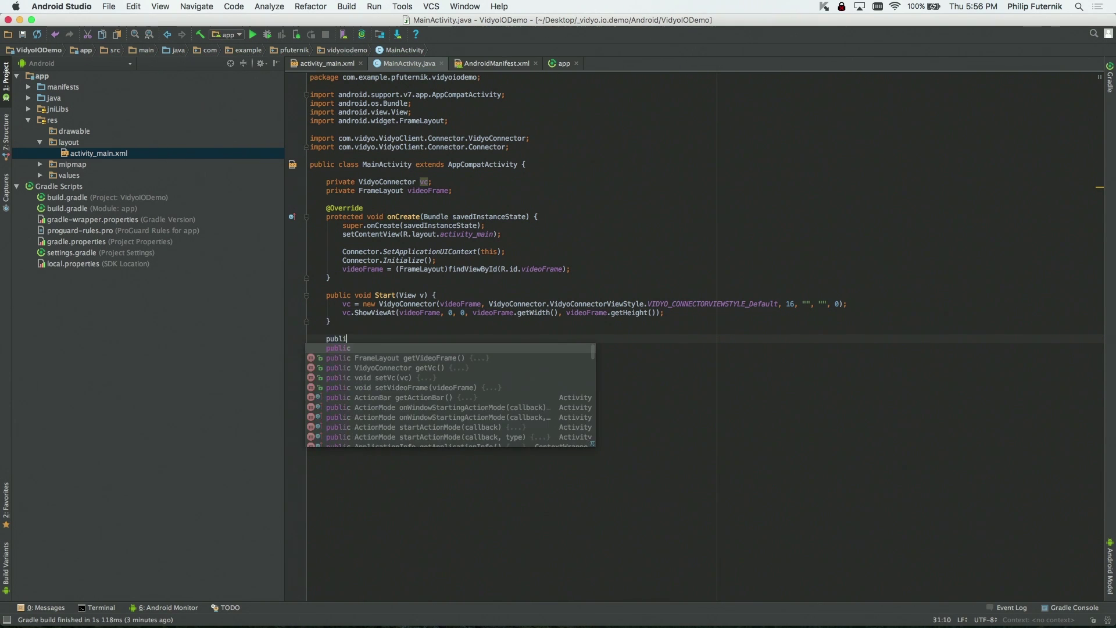
pyautogui.write('c void Connec')
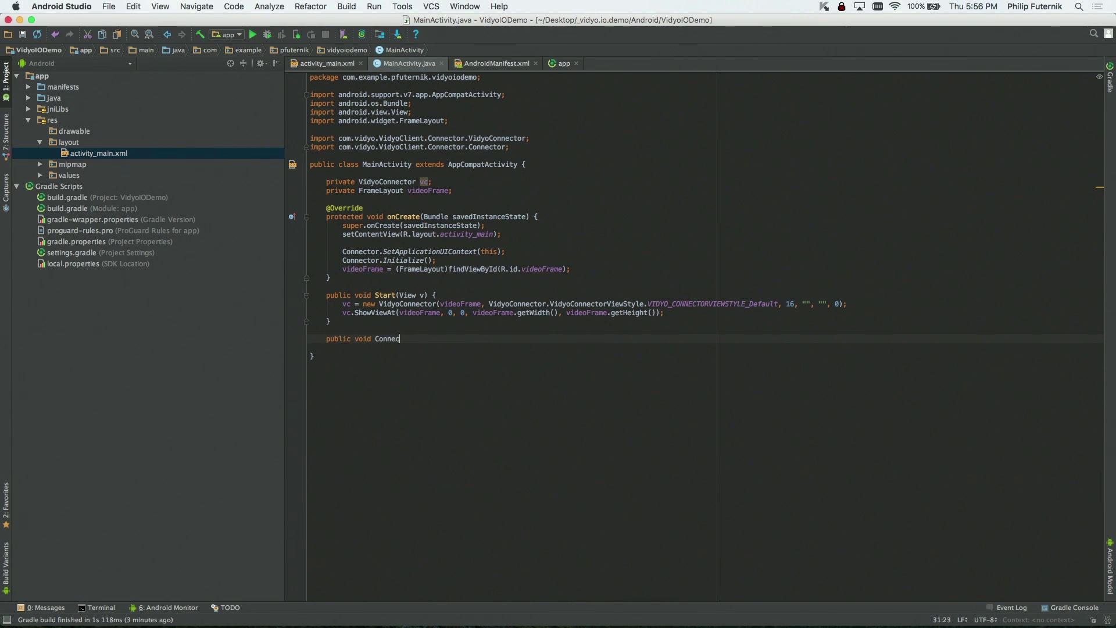
pyautogui.write('t(View')
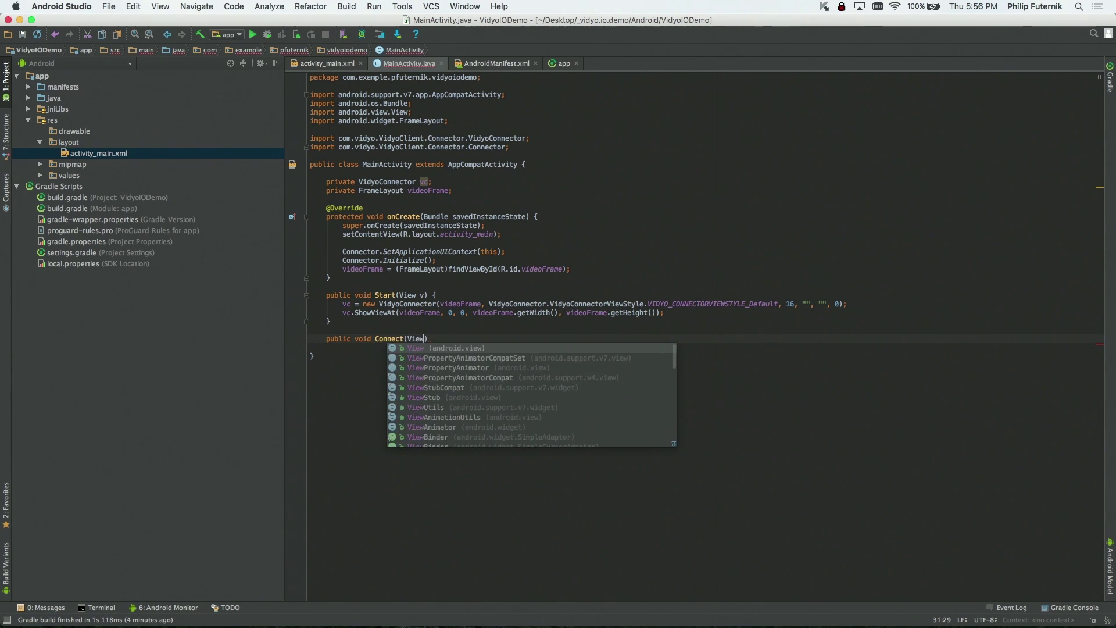
pyautogui.write(' v) {')
# Step: Write Connect(View v) calling vc.Connect("prod.vidyo.io", token, "DemoUser", "DemoRoom", this)
pyautogui.press('Return')
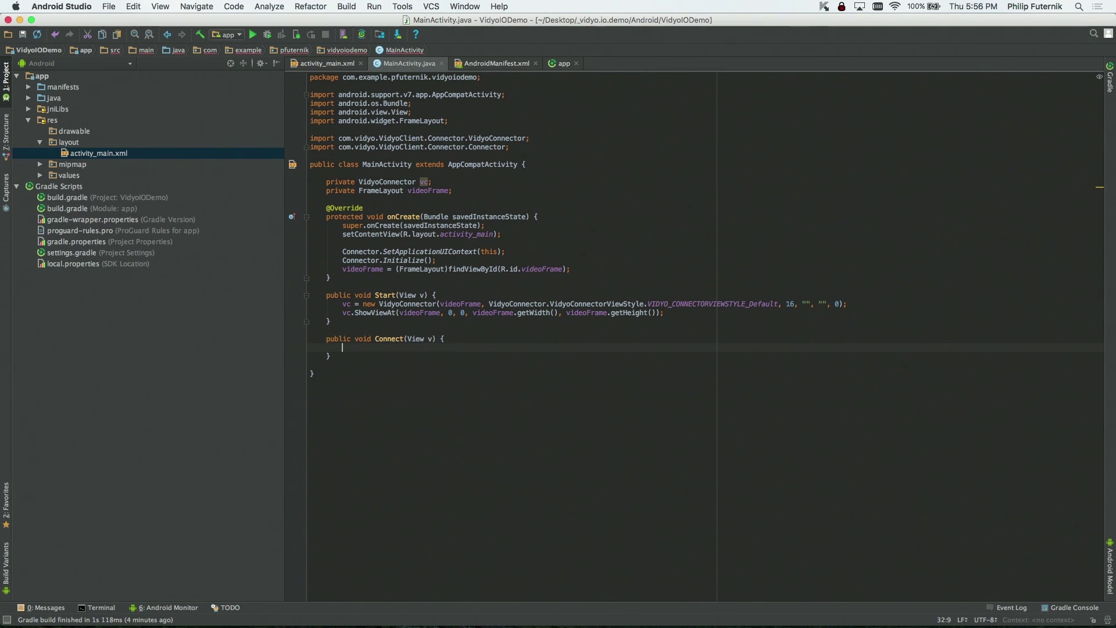
pyautogui.write('vc.')
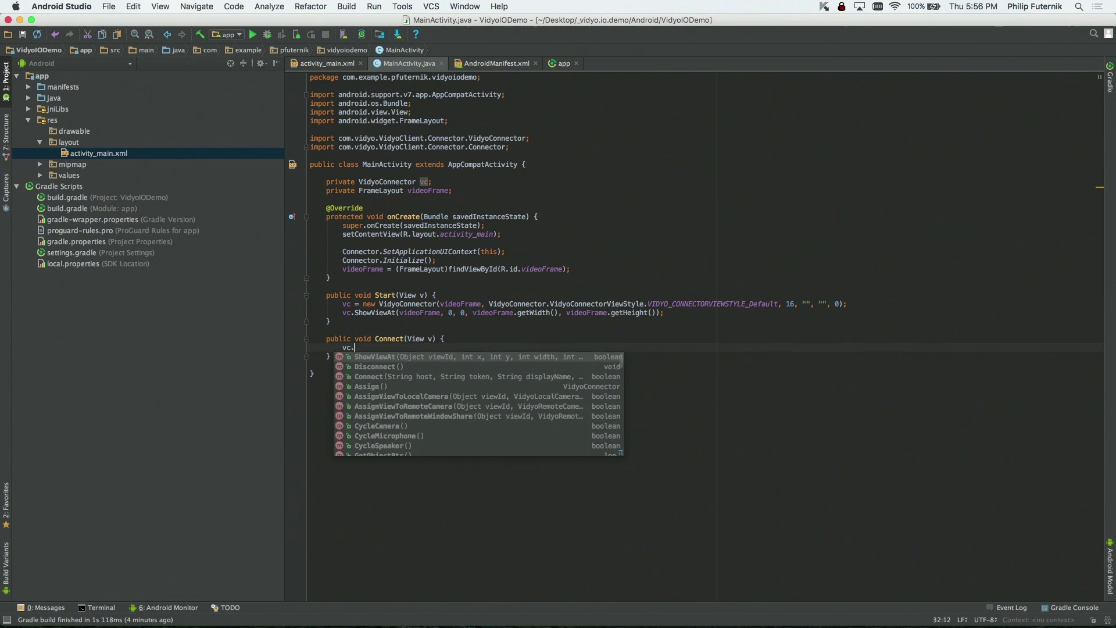
pyautogui.write('Con')
pyautogui.press('Return')
pyautogui.write('"')
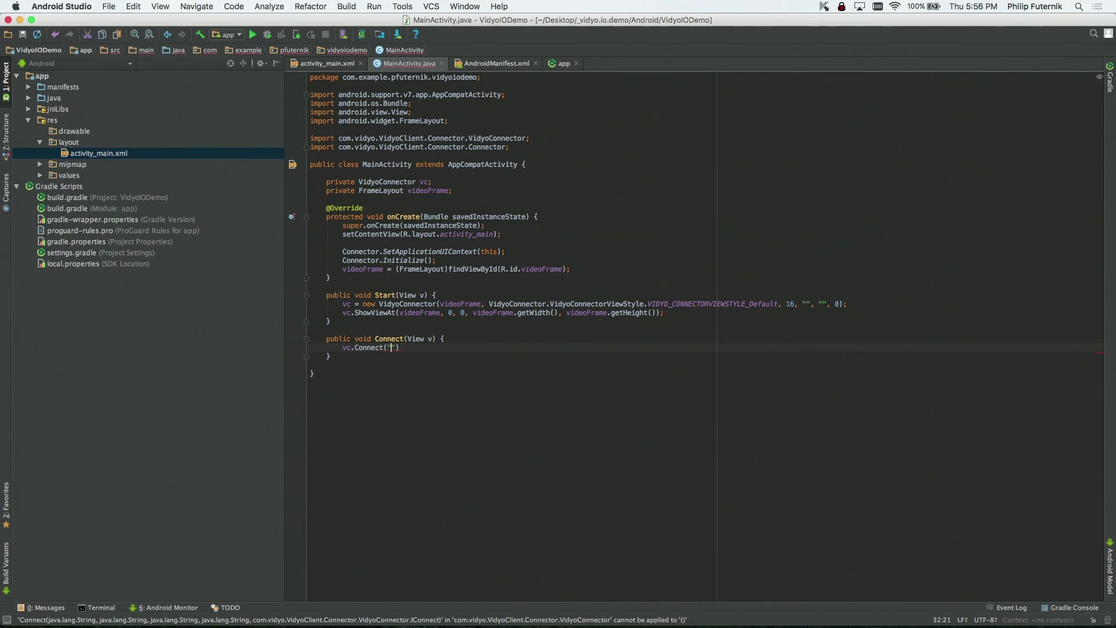
pyautogui.write('prod.vidyo.io')
pyautogui.write('", ')
pyautogui.write('toke')
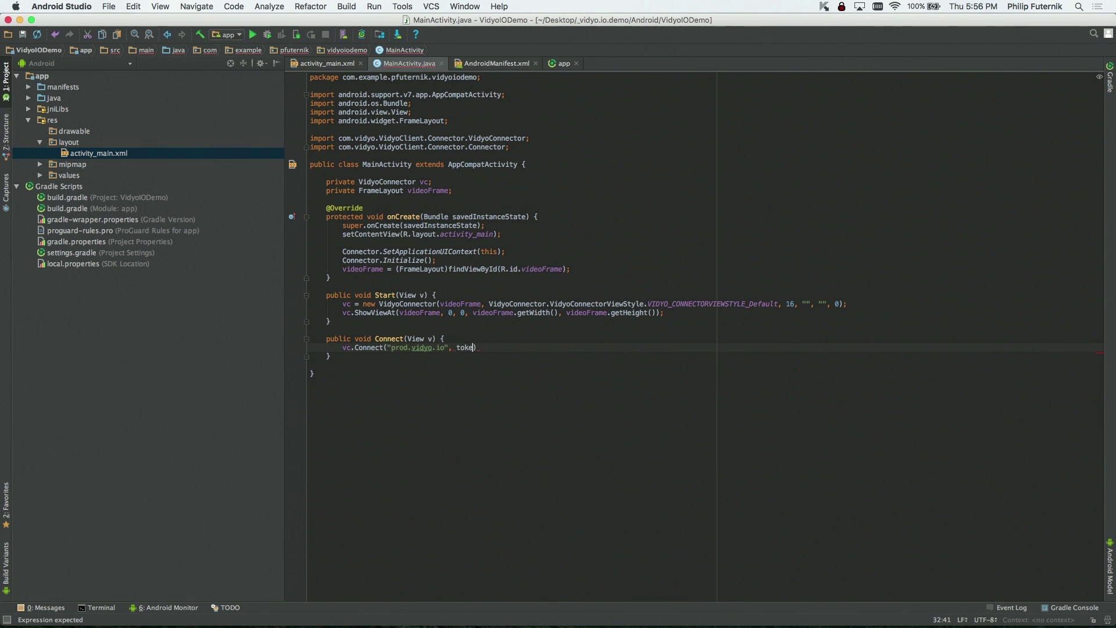
pyautogui.write('n')
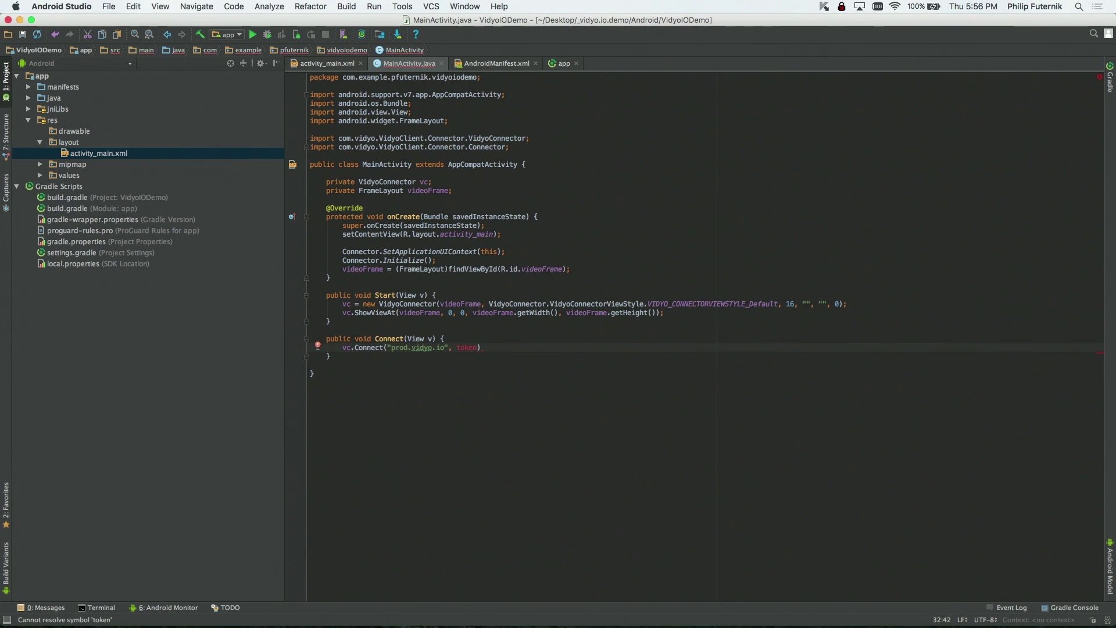
pyautogui.write(',')
pyautogui.write('"Demo')
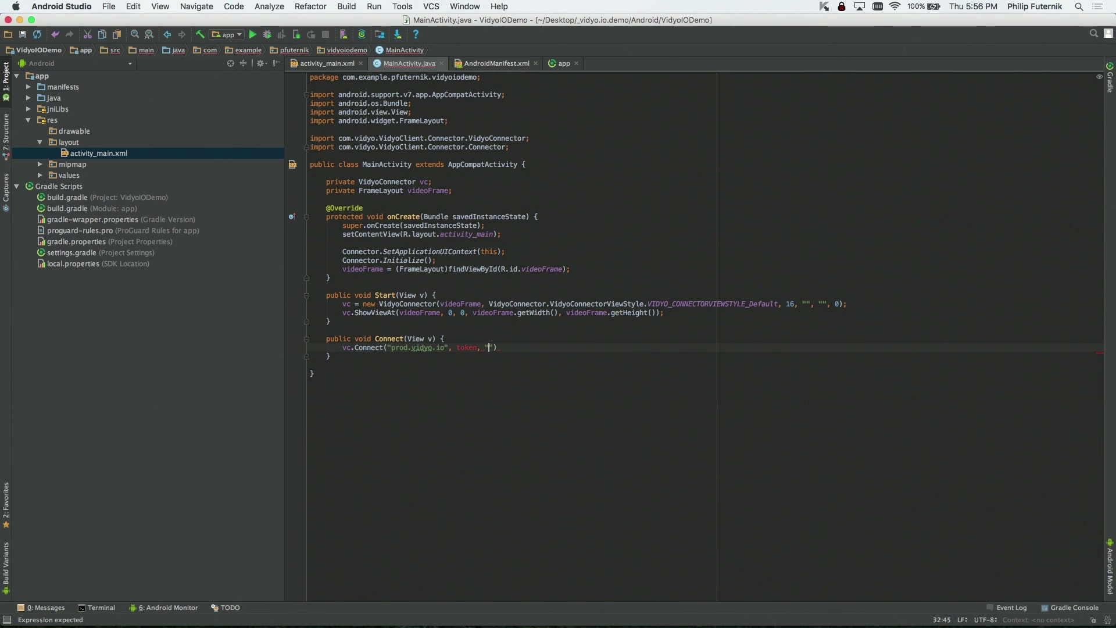
pyautogui.write('Use')
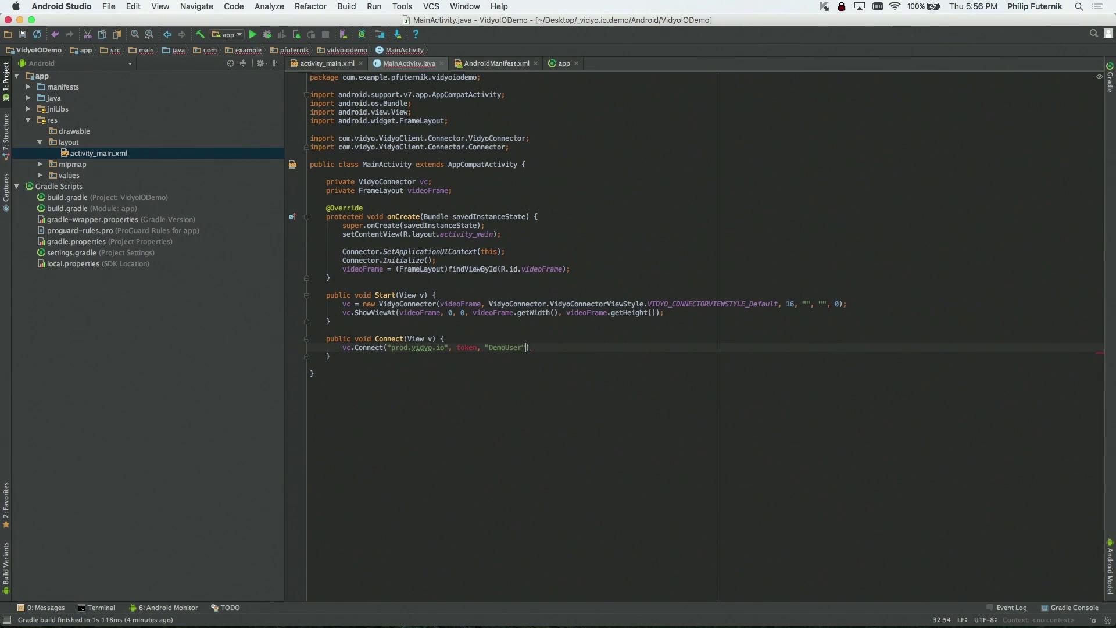
pyautogui.write('r",')
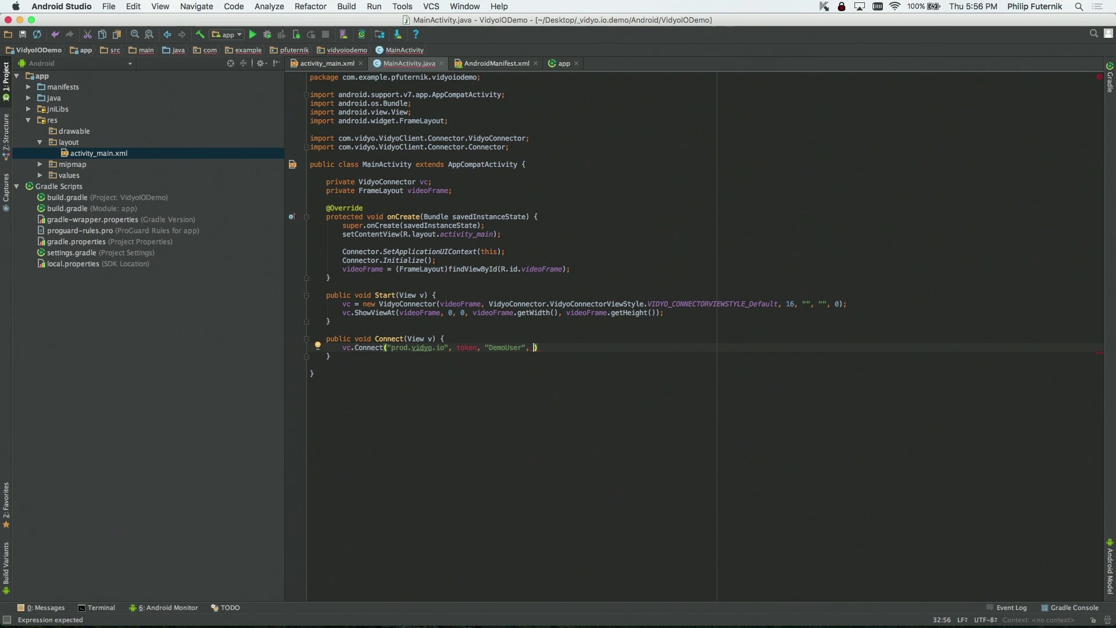
pyautogui.write('"DemoRoom')
pyautogui.write('", ')
pyautogui.write('this)')
pyautogui.write(';')
pyautogui.press('Up')
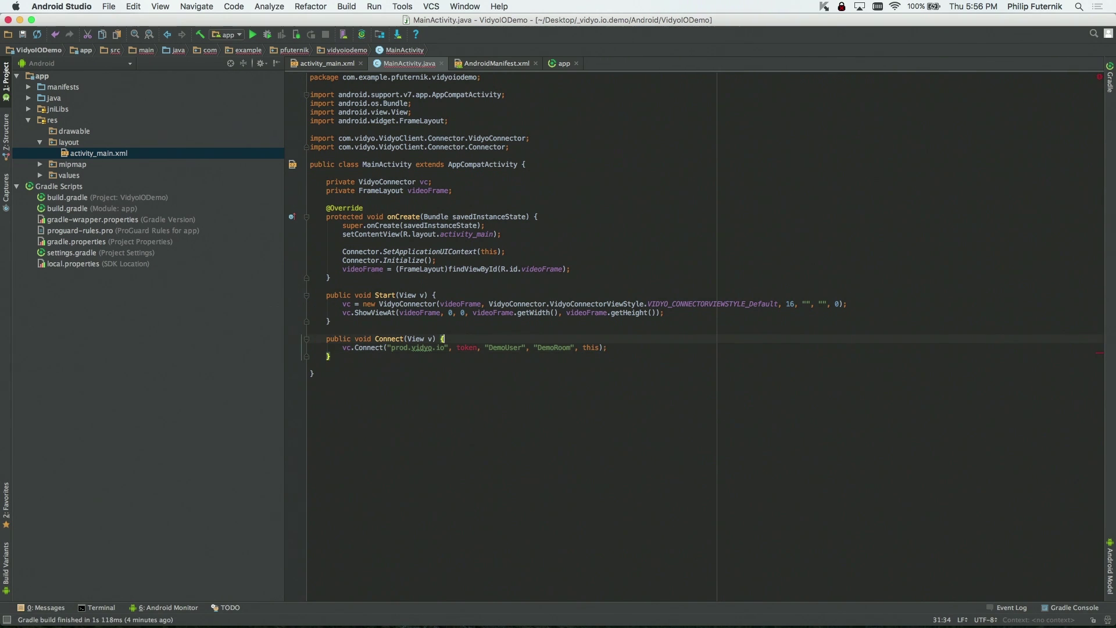
pyautogui.press('Return')
pyautogui.write('String')
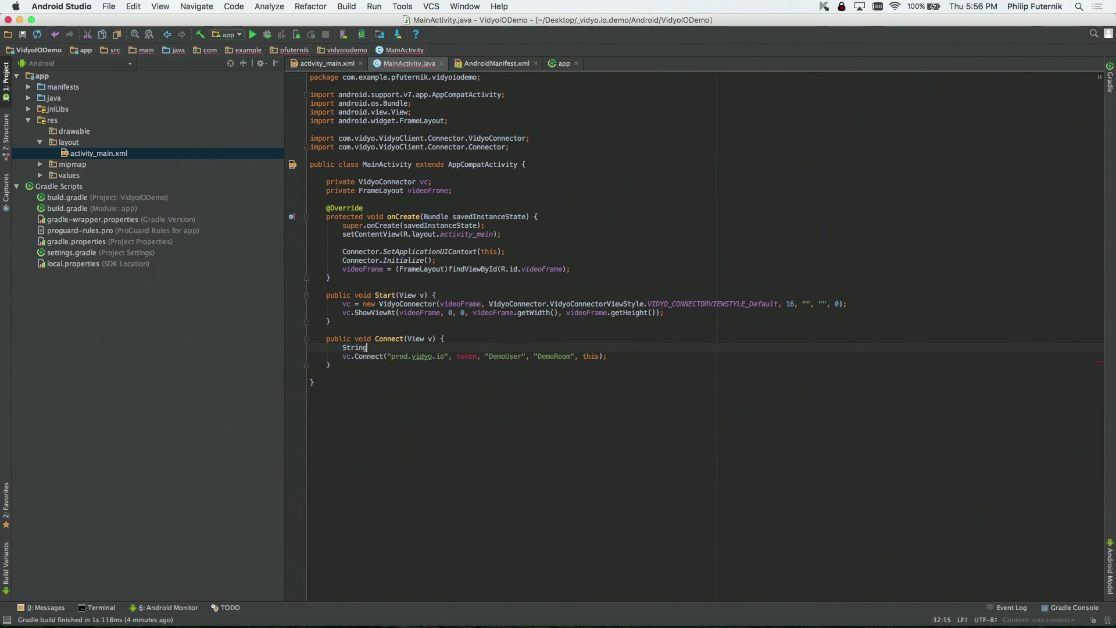
pyautogui.write(' token')
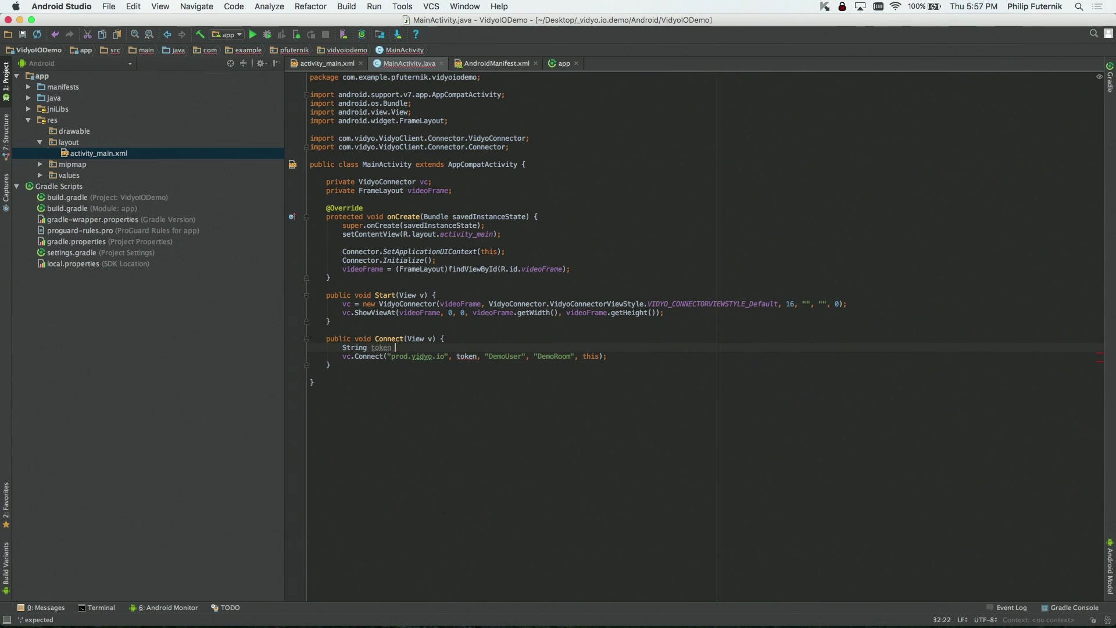
pyautogui.write('=')
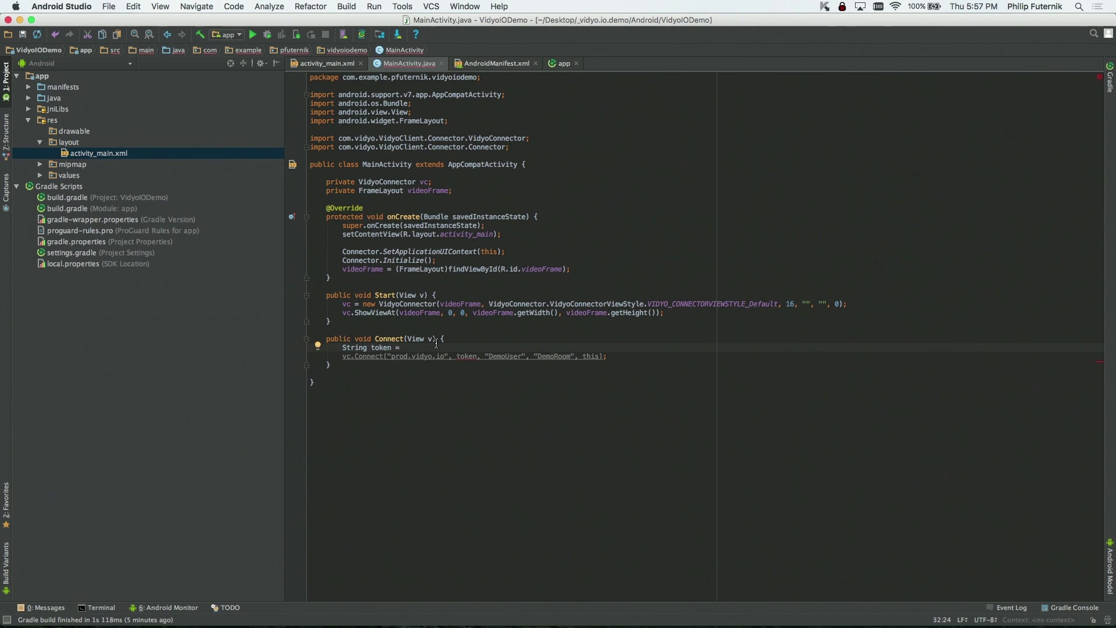
# Step: Paste the access token into Connect's String token and open blank lines below Connect
pyautogui.press('super+v')
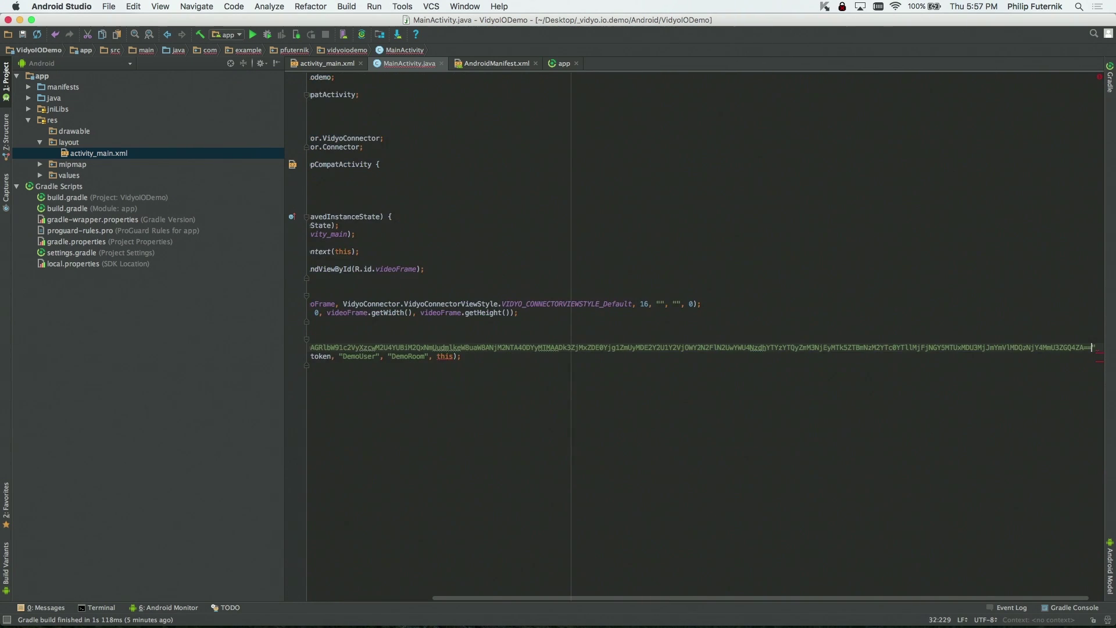
pyautogui.write('"')
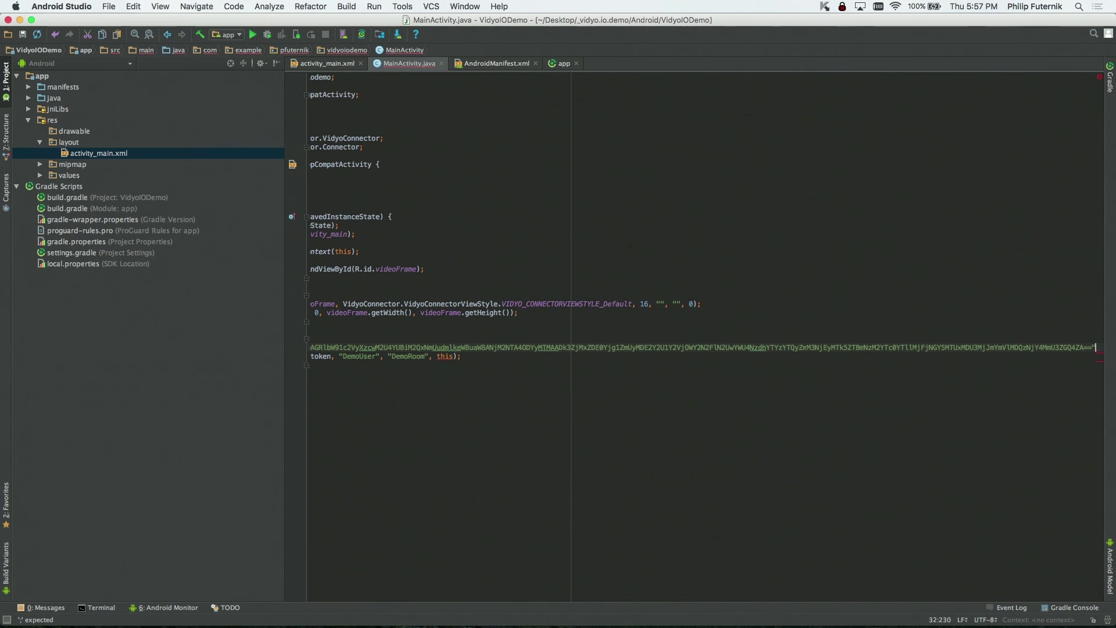
pyautogui.write(';')
pyautogui.press('Down')
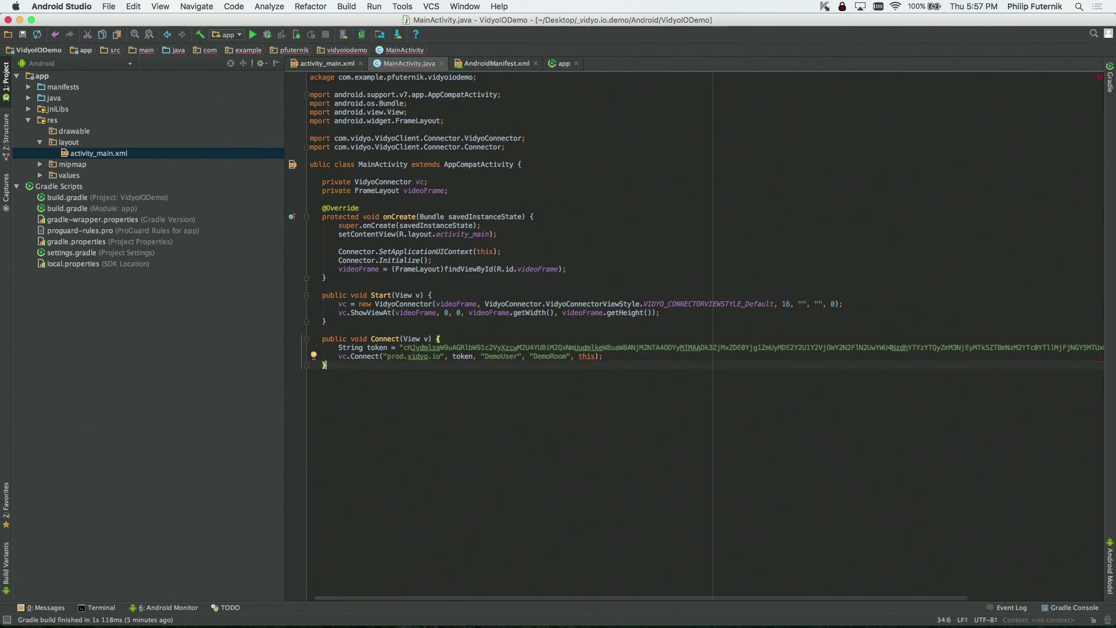
pyautogui.press('Return')
pyautogui.press('Return')
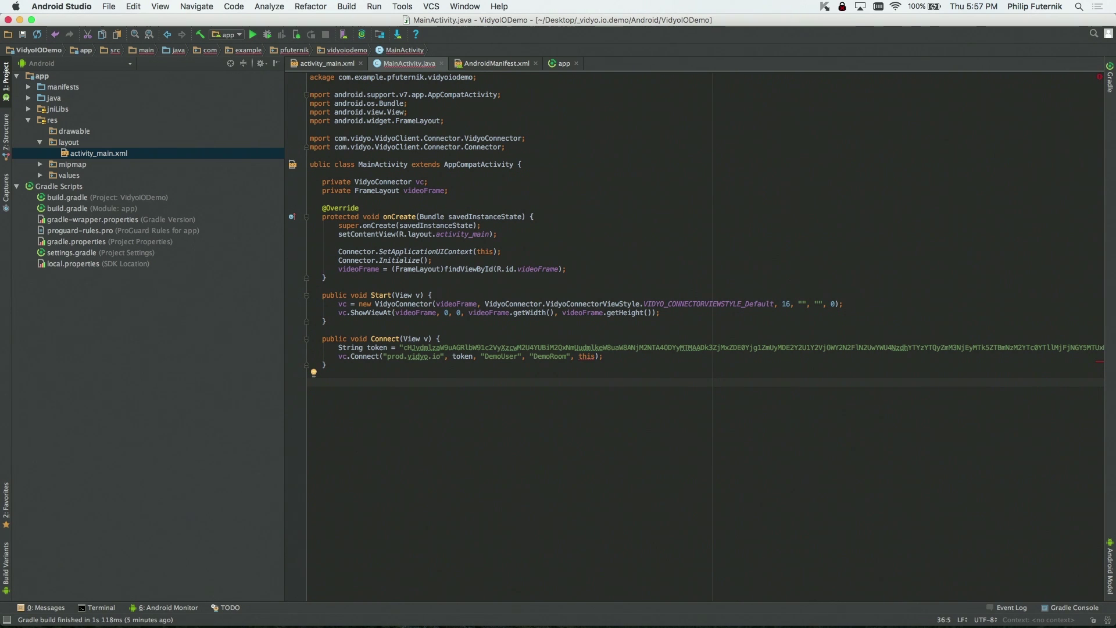
pyautogui.write('public v')
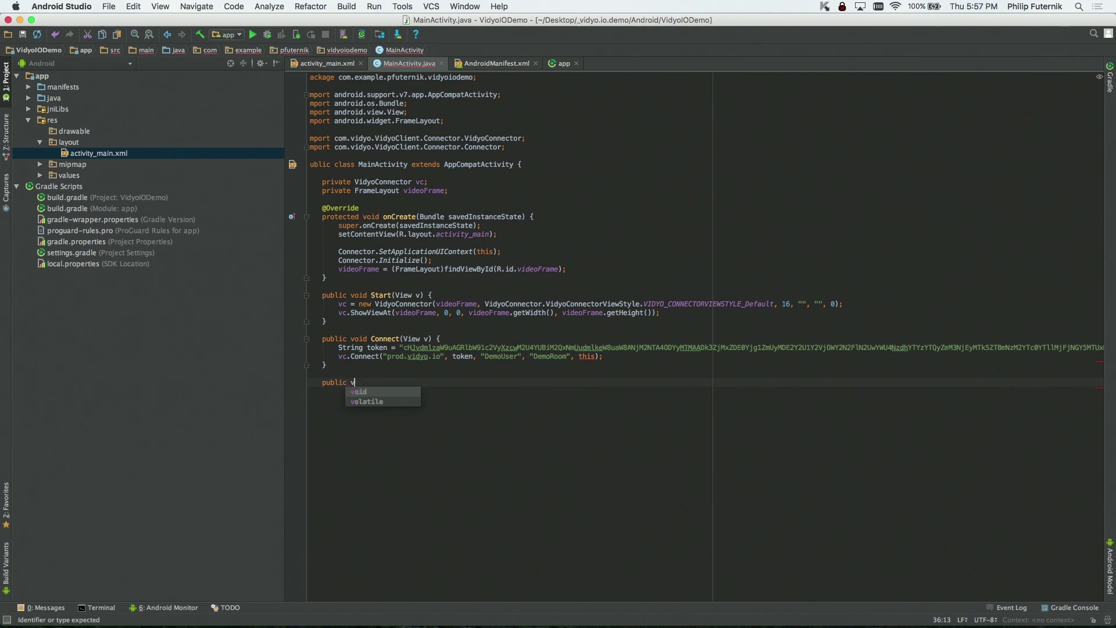
pyautogui.write('oid ')
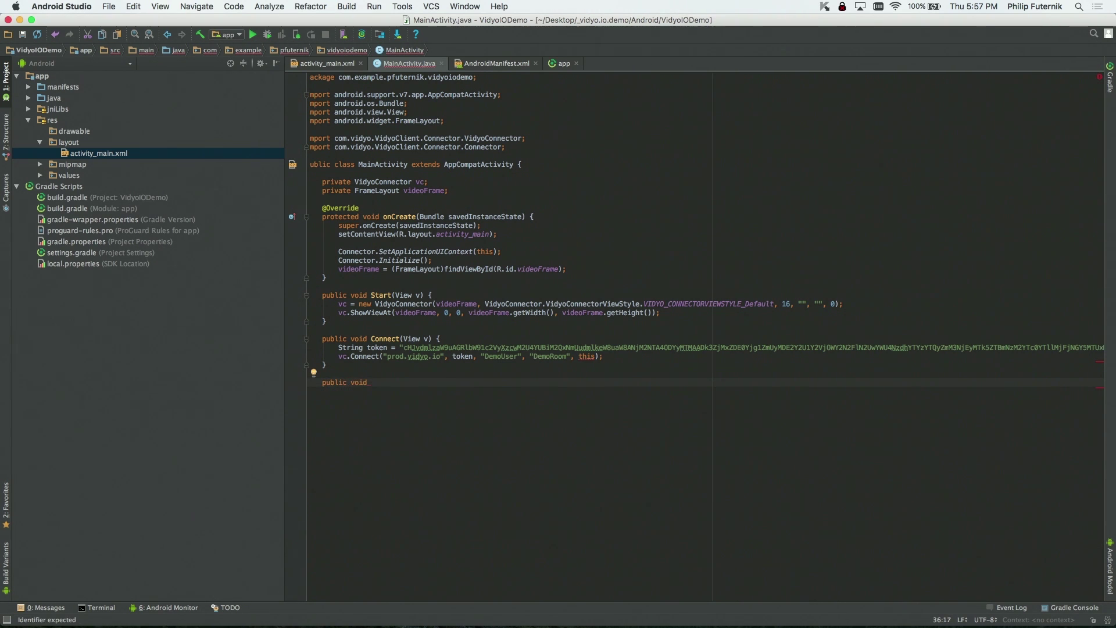
pyautogui.write('Di')
pyautogui.write('sconnect(')
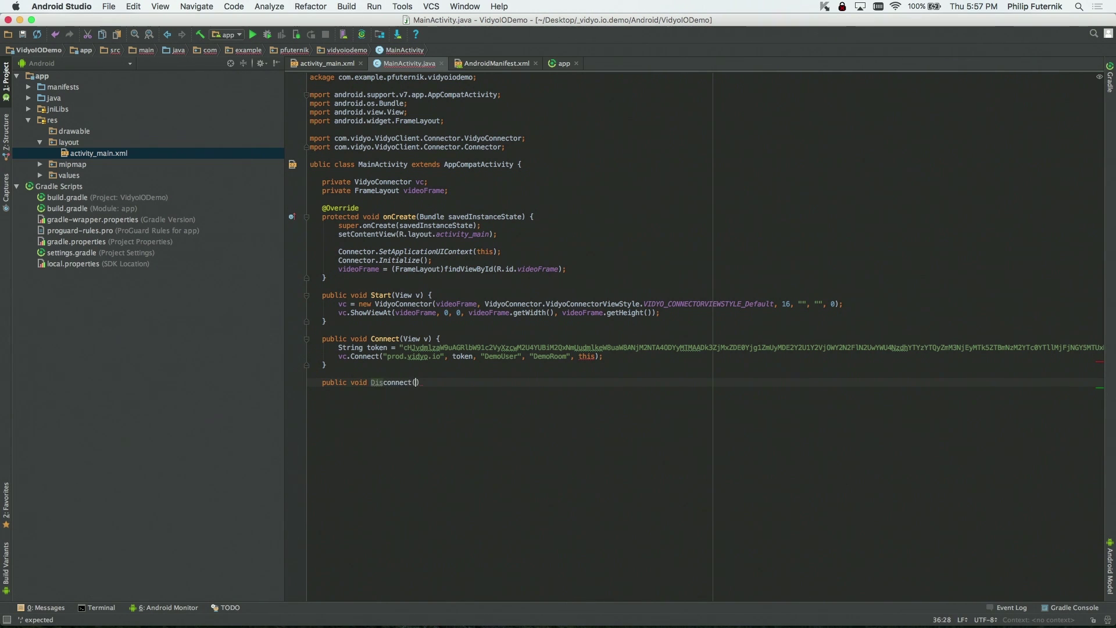
pyautogui.write('View v)')
pyautogui.write(' {')
# Step: Write a public Disconnect(View v) method containing vc.Disconnect();
pyautogui.press('Return')
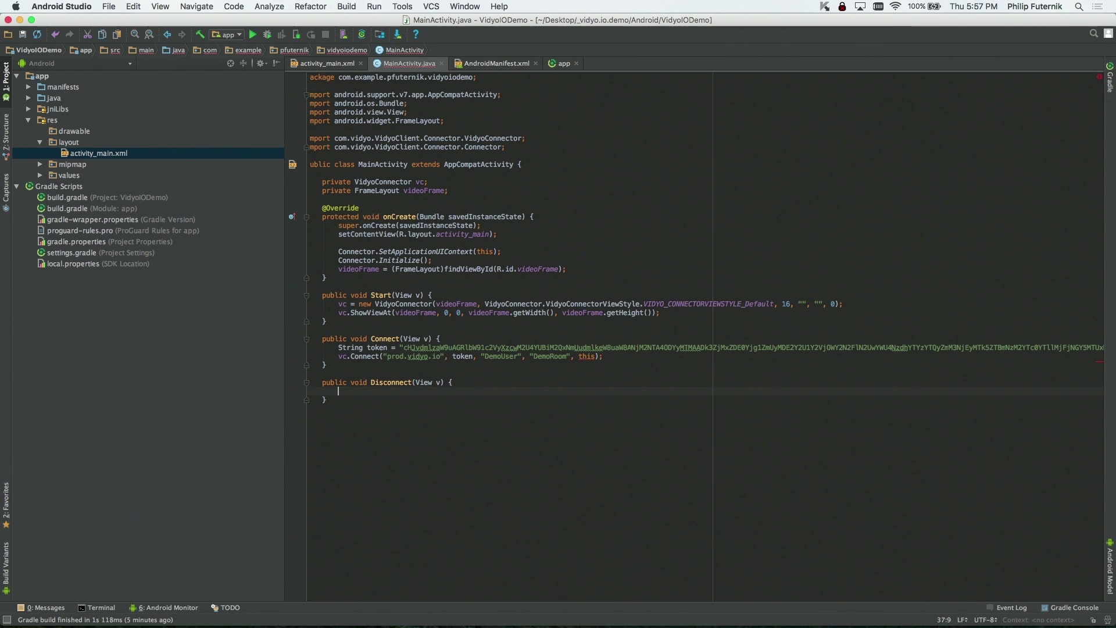
pyautogui.write('vc.Dis')
pyautogui.press('Return')
pyautogui.write(';')
pyautogui.press('Down')
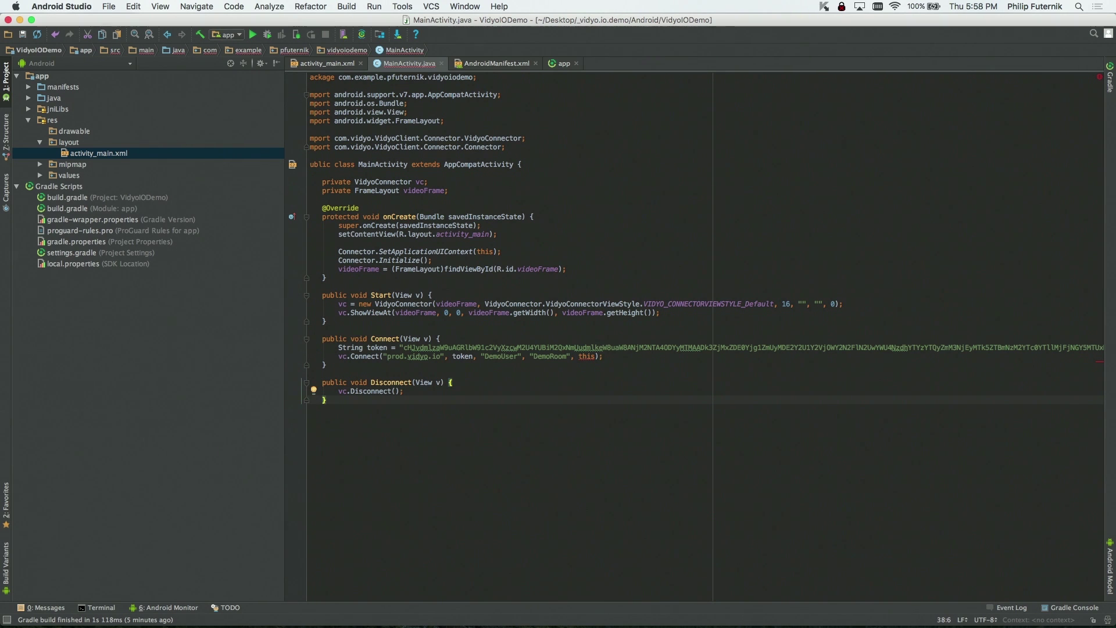
pyautogui.hscroll(-2, 611, 349)
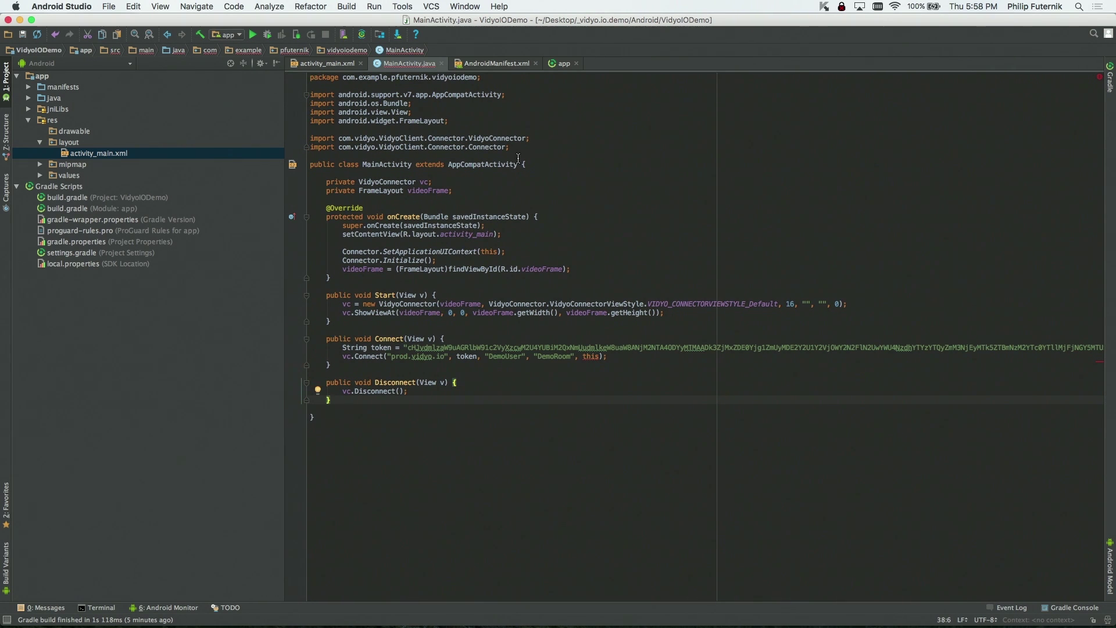
# Step: Add 'implements VidyoConnector.IConnect' after AppCompatActivity on the MainActivity class line
pyautogui.click(519, 163)
pyautogui.write('imp')
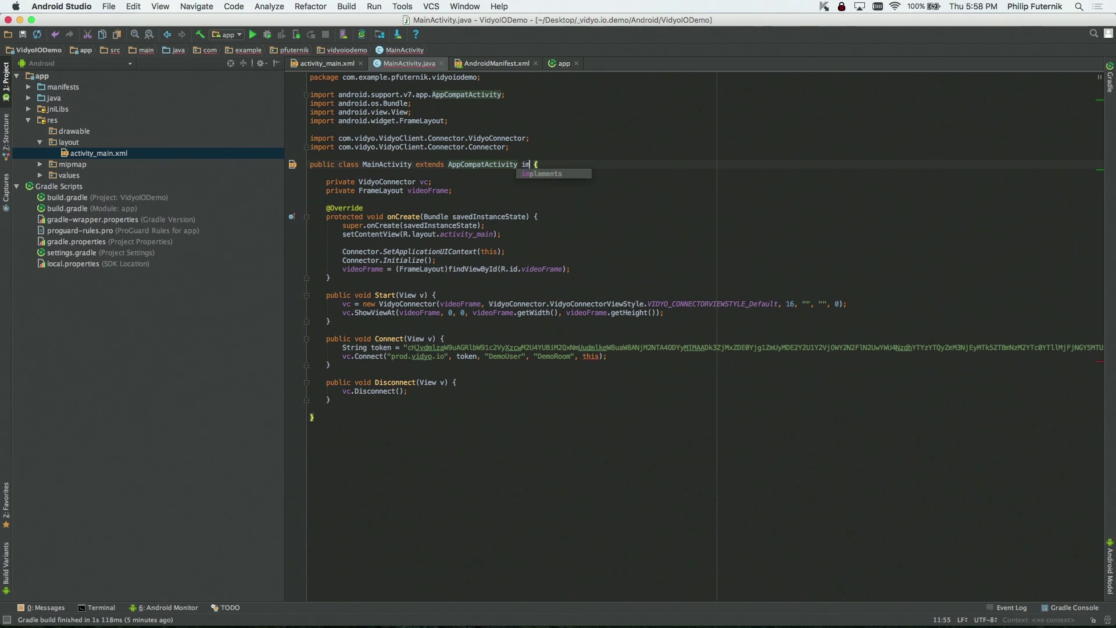
pyautogui.press('Tab')
pyautogui.write('I')
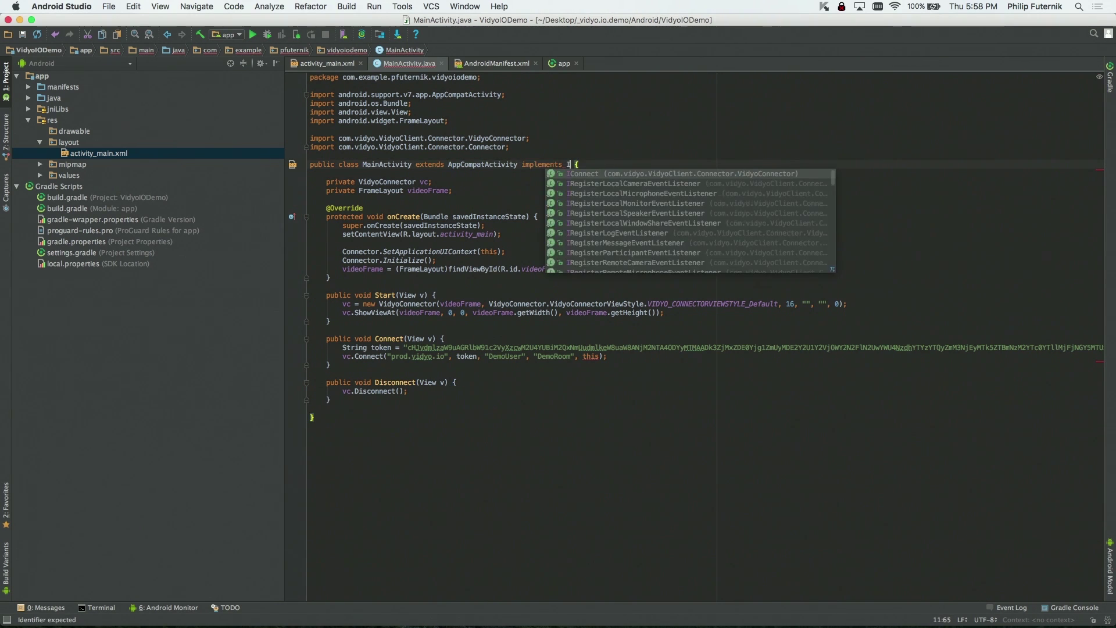
pyautogui.write('C')
pyautogui.press('Return')
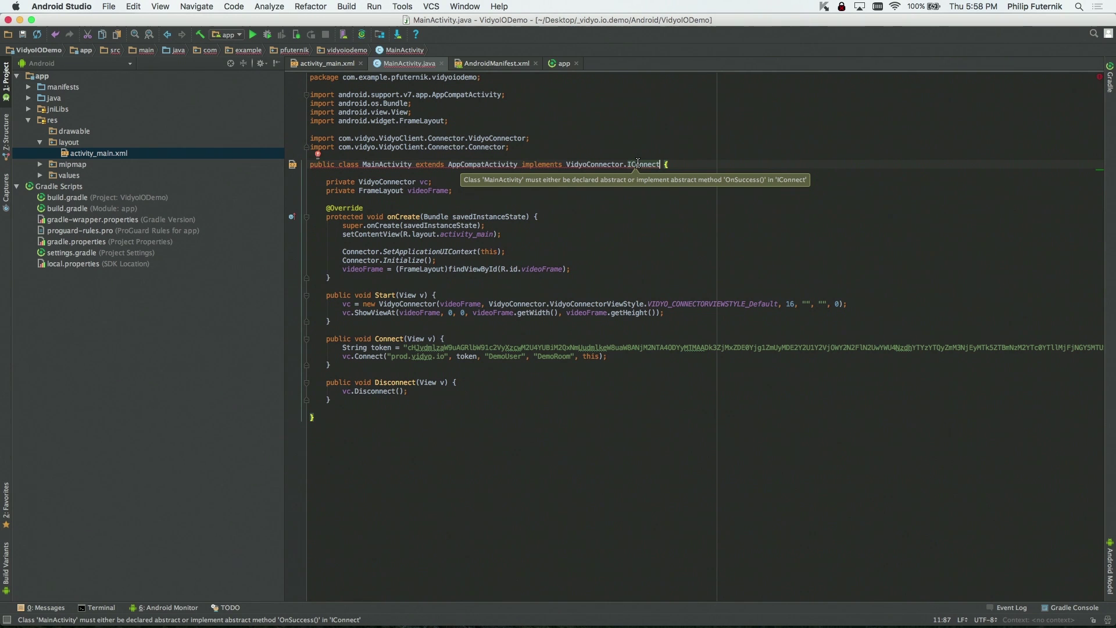
pyautogui.rightClick(637, 165)
pyautogui.moveTo(667, 282)
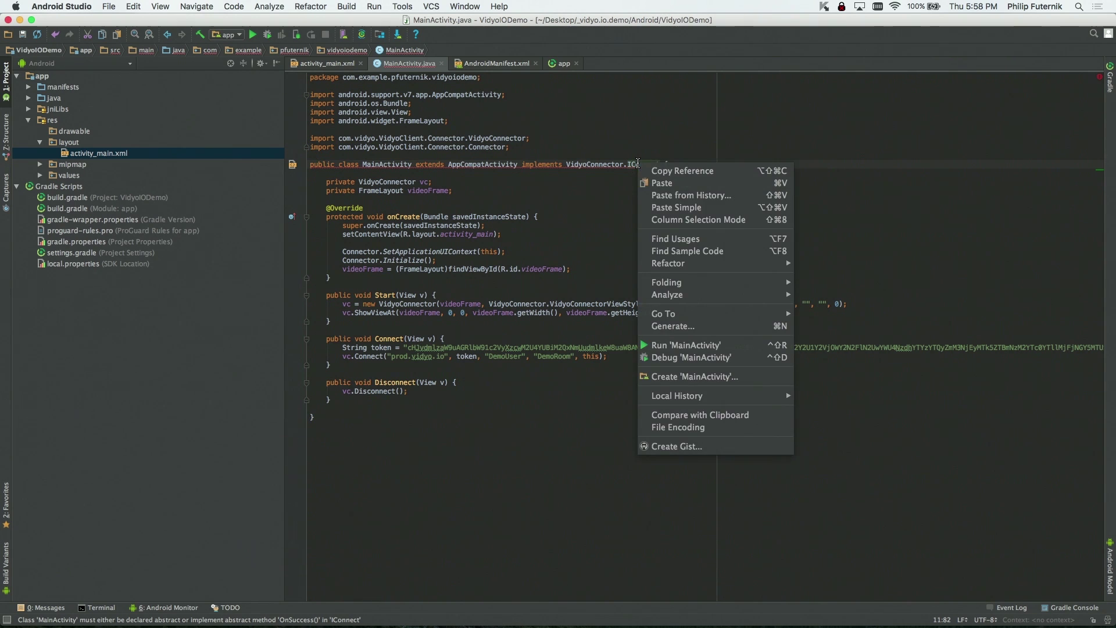
pyautogui.click(672, 325)
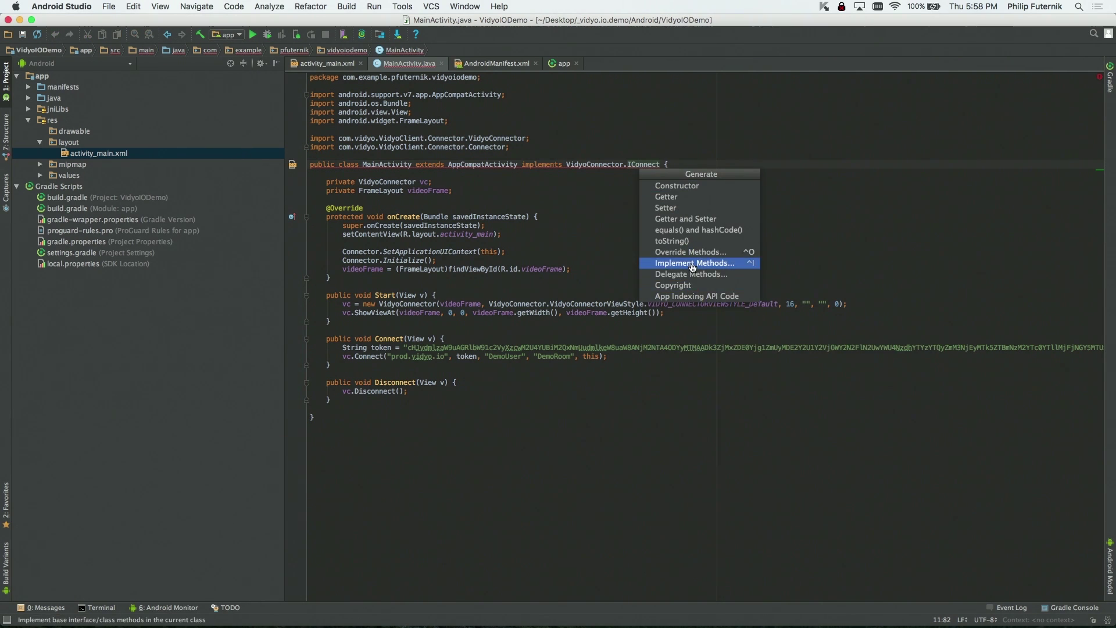
pyautogui.click(692, 263)
pyautogui.click(466, 466)
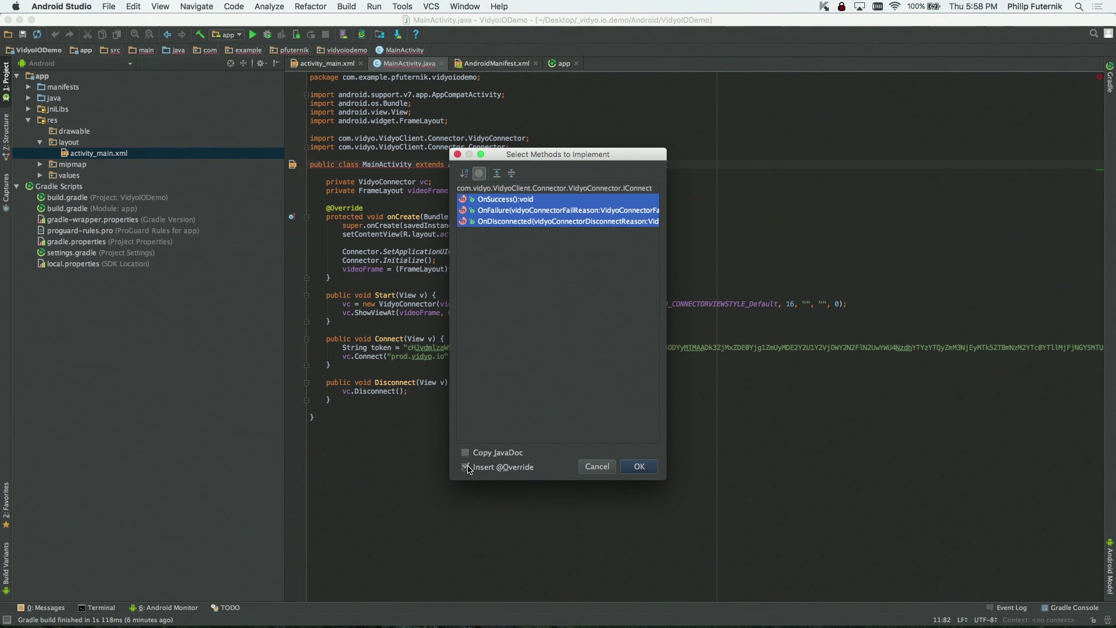
pyautogui.click(638, 466)
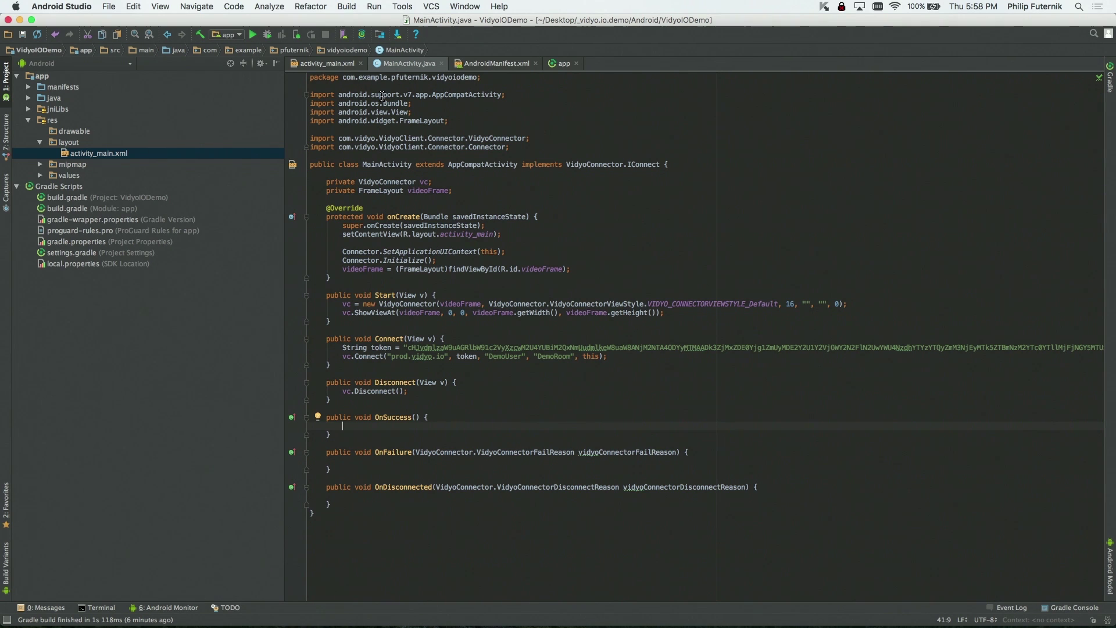
# Step: Run Build > Make Project for VidyoIODemo
pyautogui.click(346, 6)
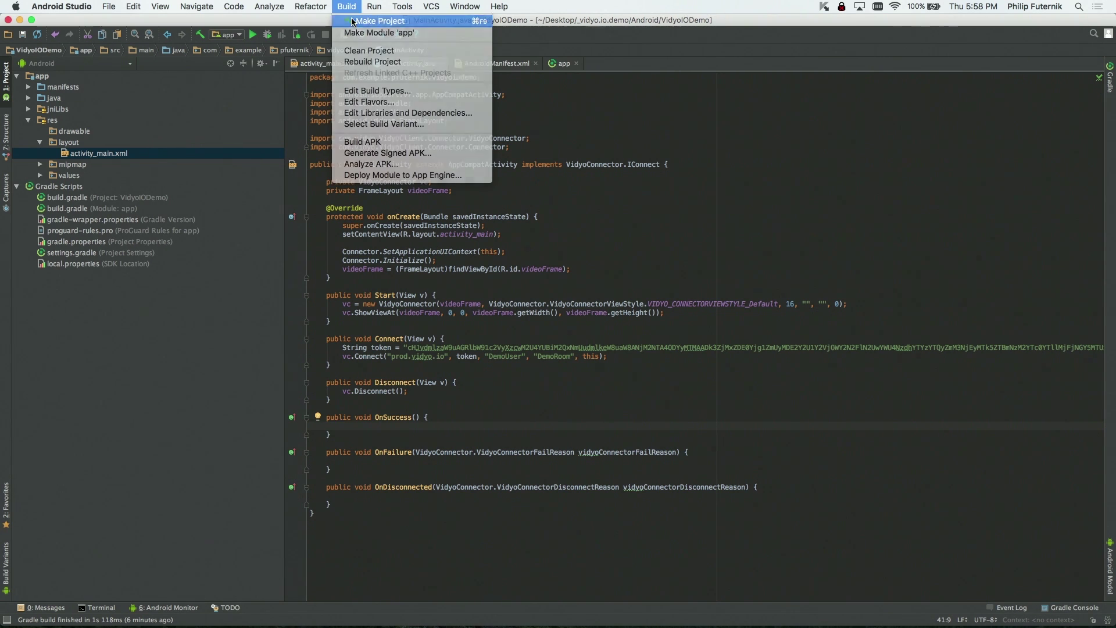
pyautogui.click(375, 20)
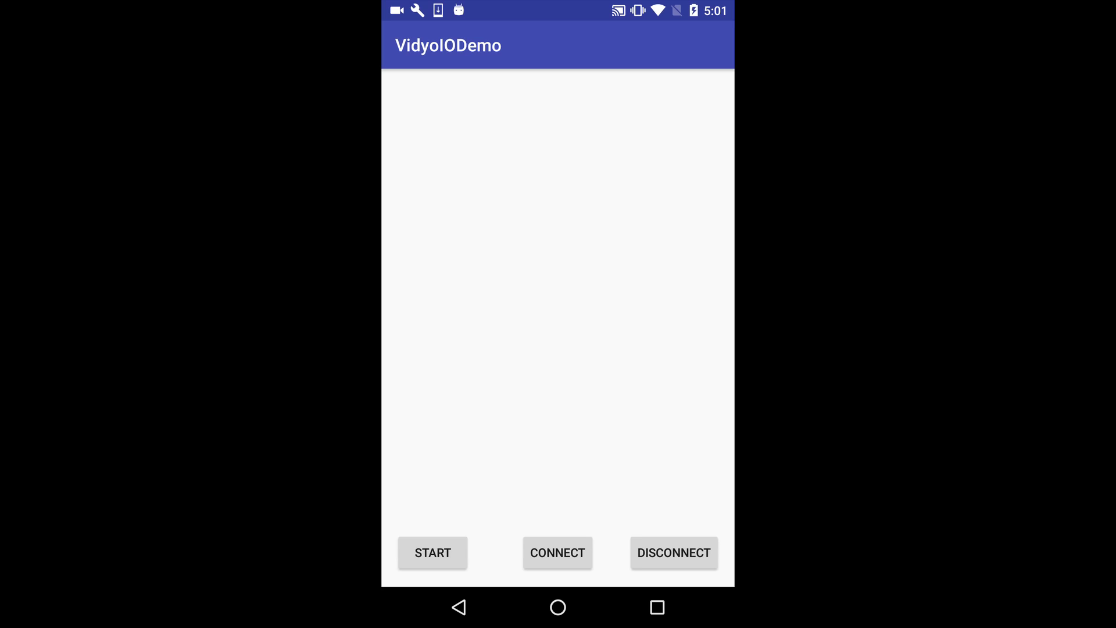
# Step: Tap START for the camera preview, join the call, then tap DISCONNECT to leave
pyautogui.click(433, 554)
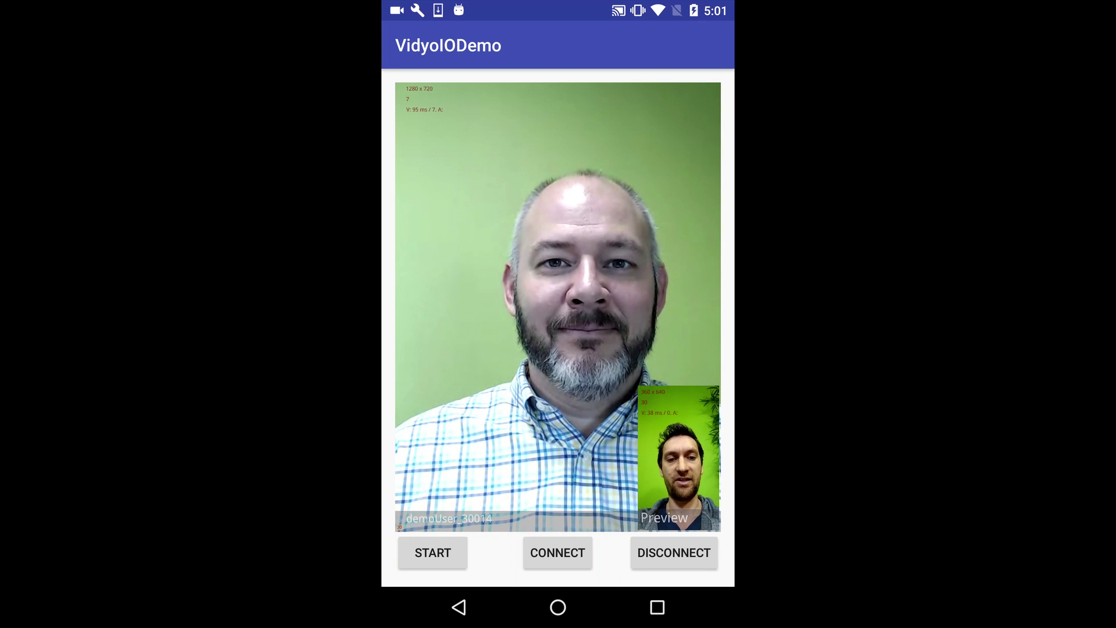
pyautogui.click(674, 553)
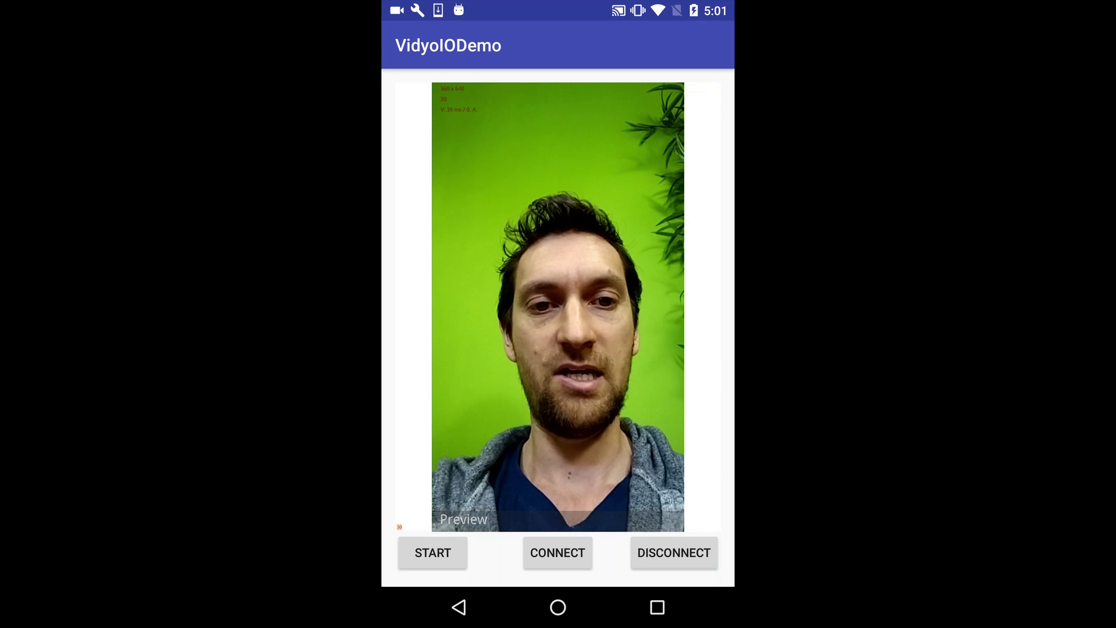